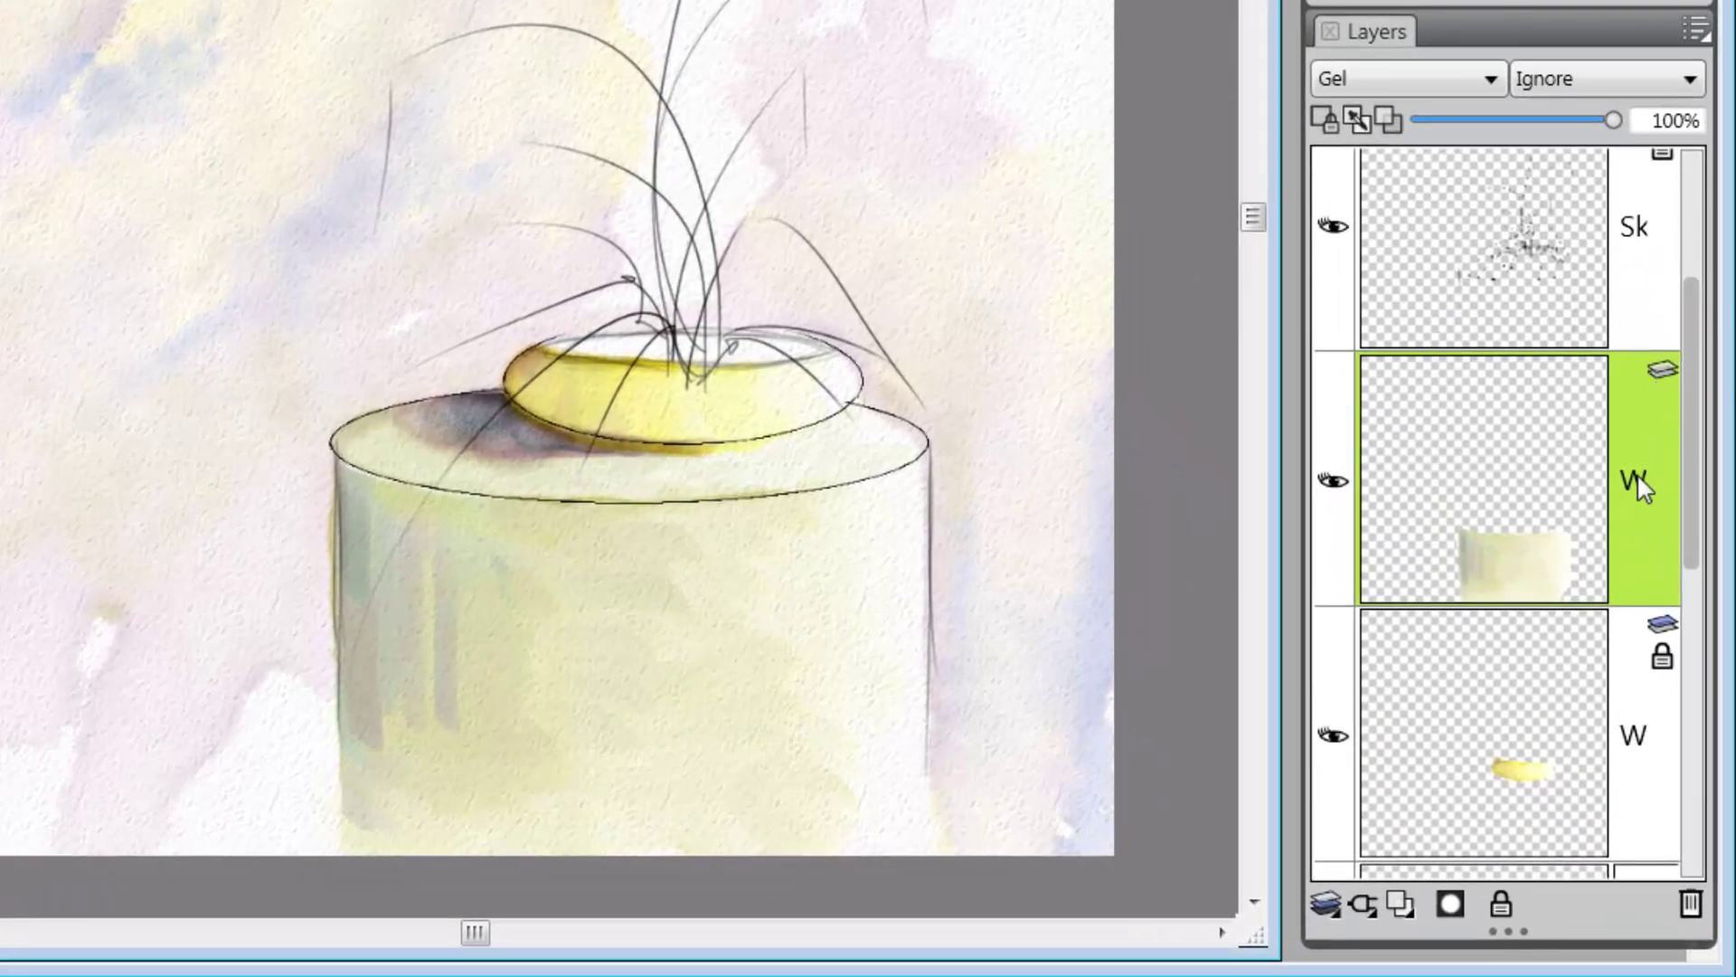
Lock the watercolor layer holding the pale green cylinder and add a new watercolor layer above it.
{"action": "left_click", "coordinate": [1662, 400]}
{"action": "left_click", "coordinate": [1402, 902]}
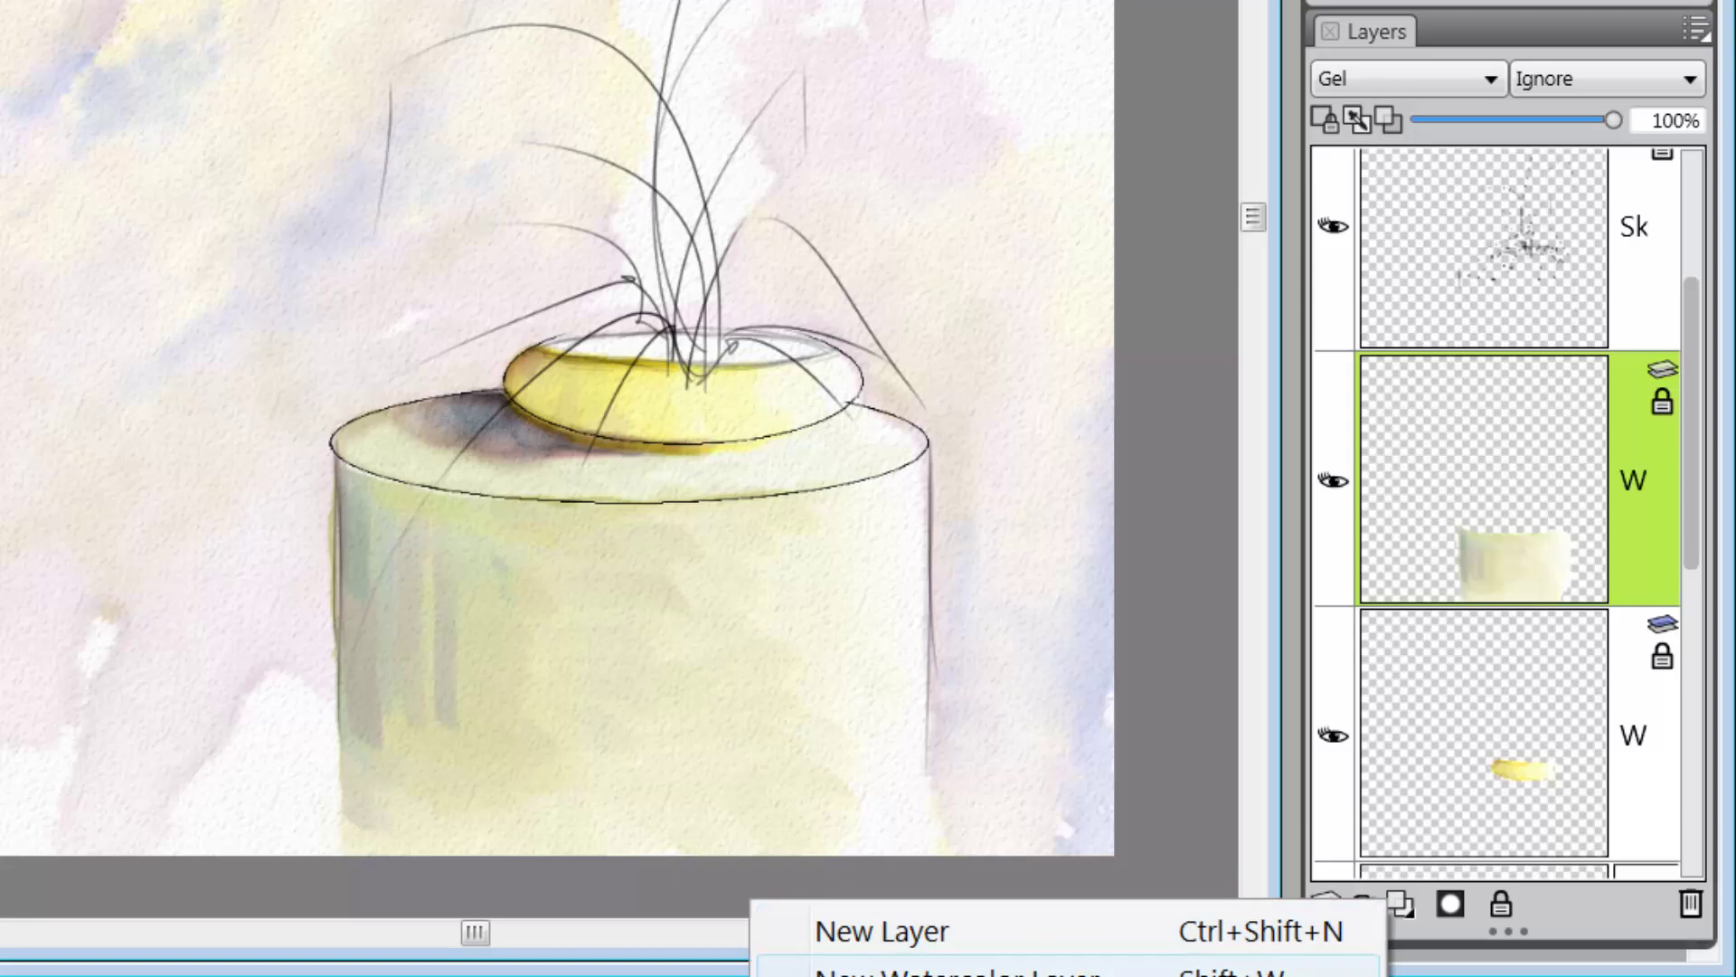
{"action": "key", "text": "shift+w"}
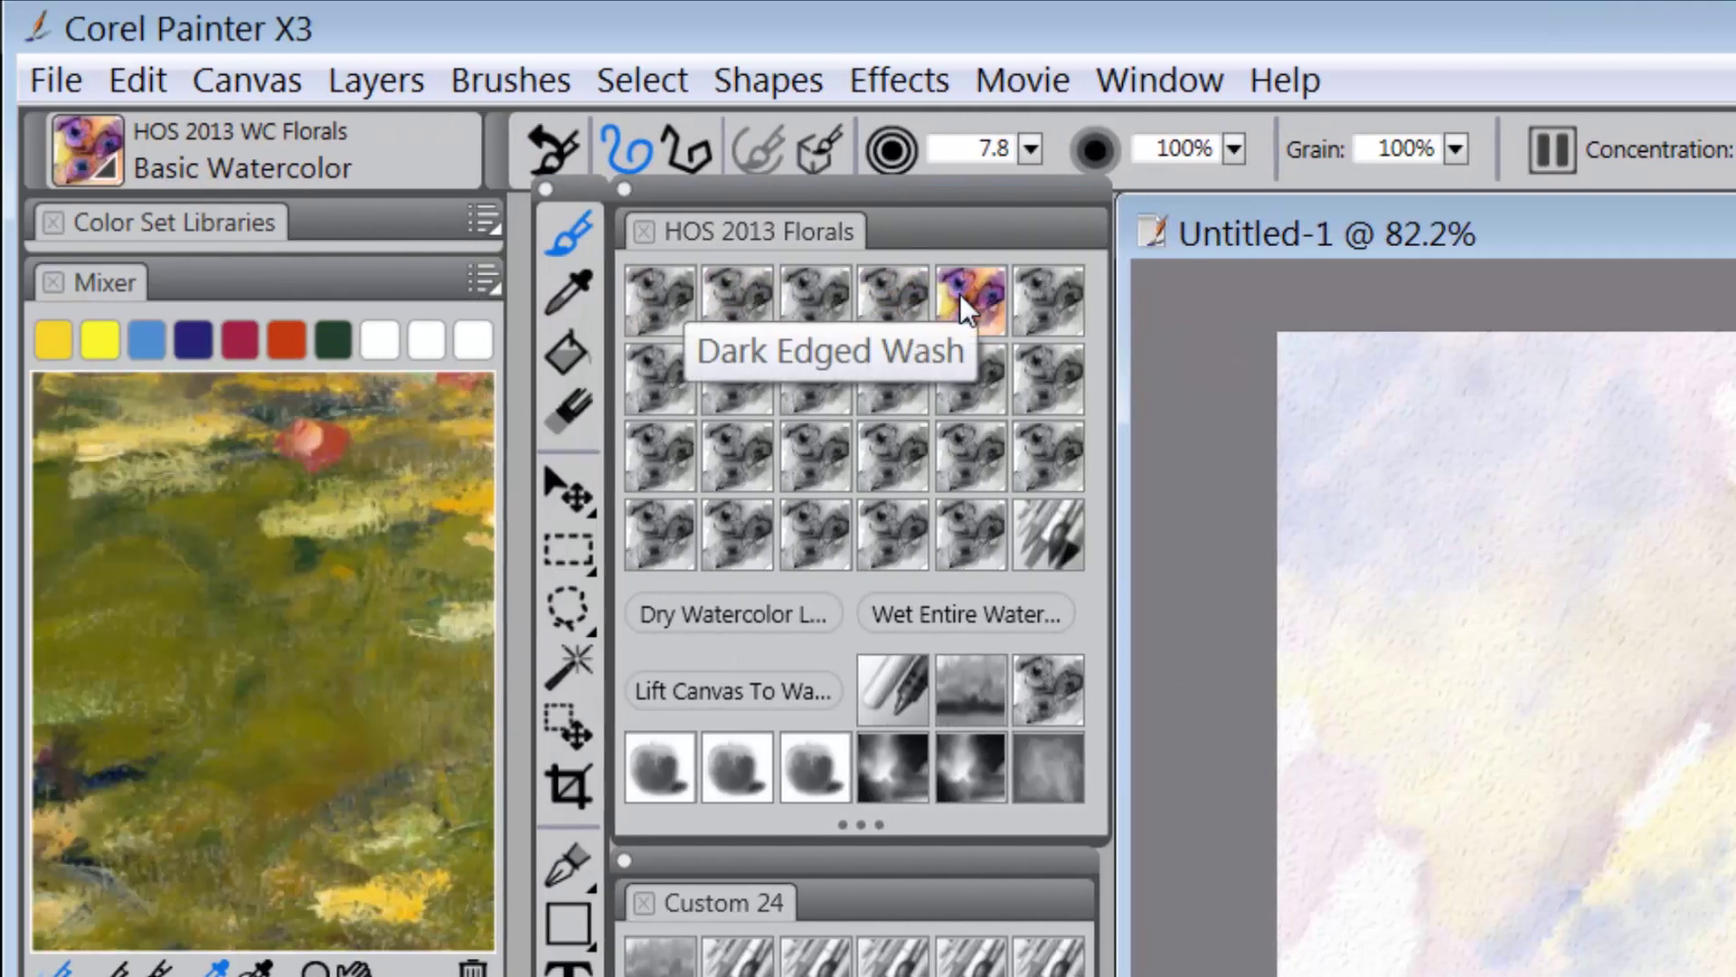
Choose the Dark Edged Wash brush at size 8 and pause watercolor diffusion.
{"action": "left_click", "coordinate": [972, 307]}
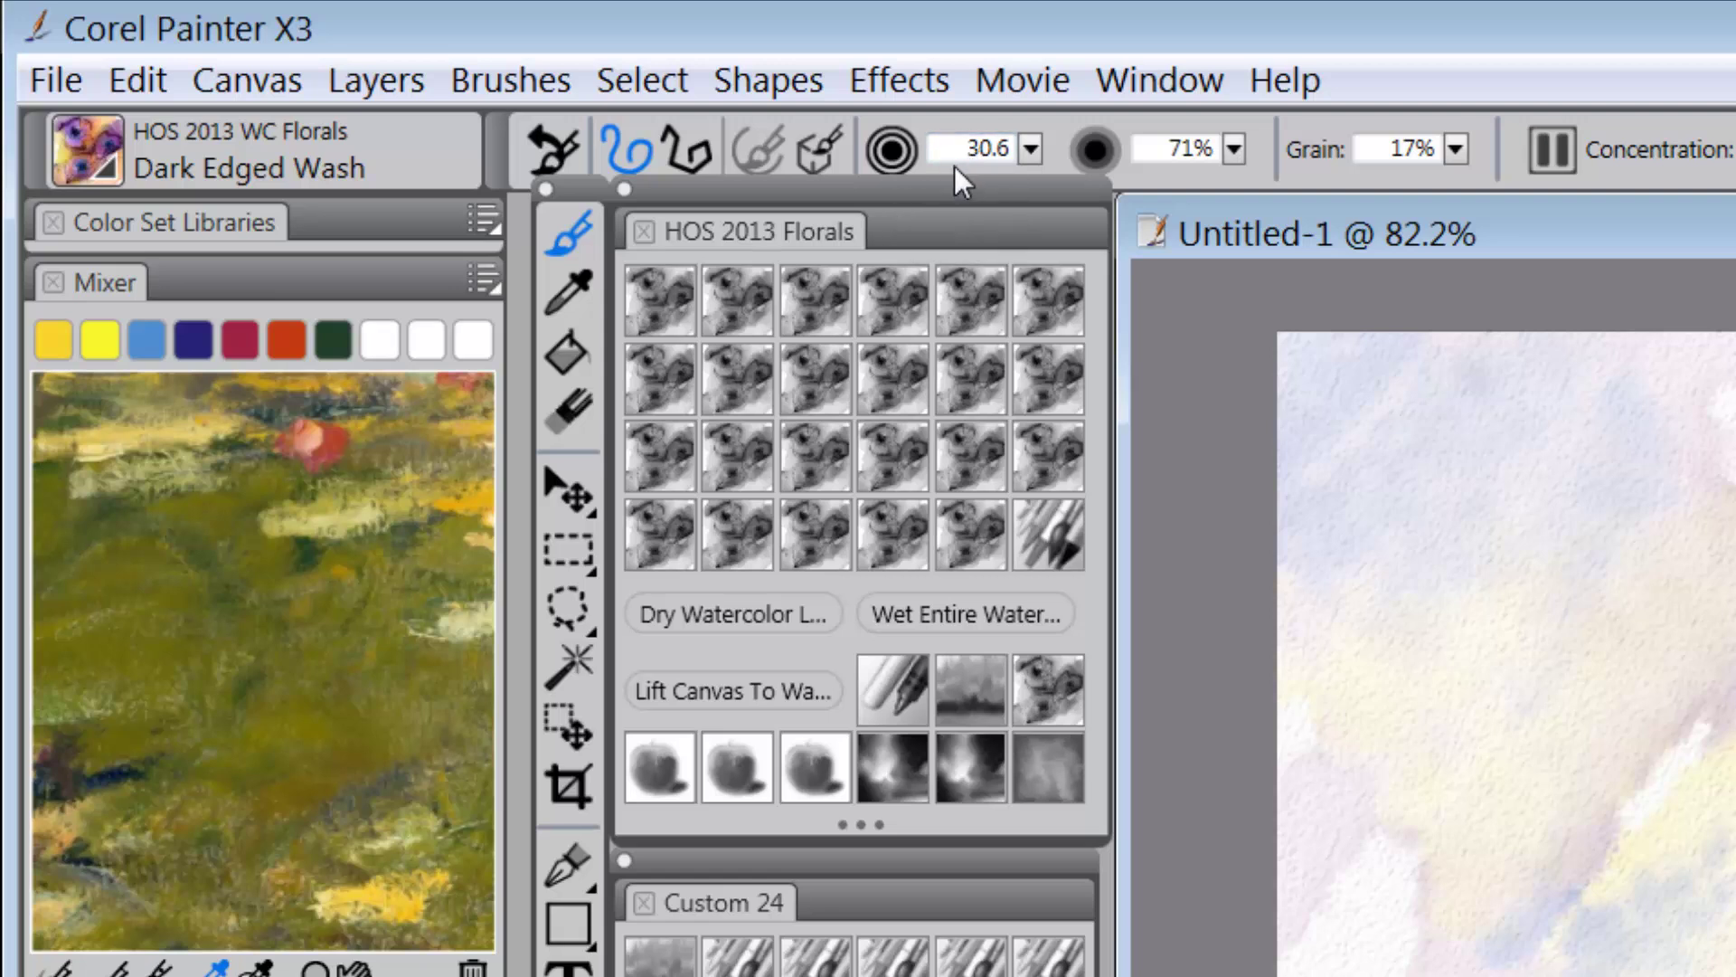
{"action": "double_click", "coordinate": [975, 151]}
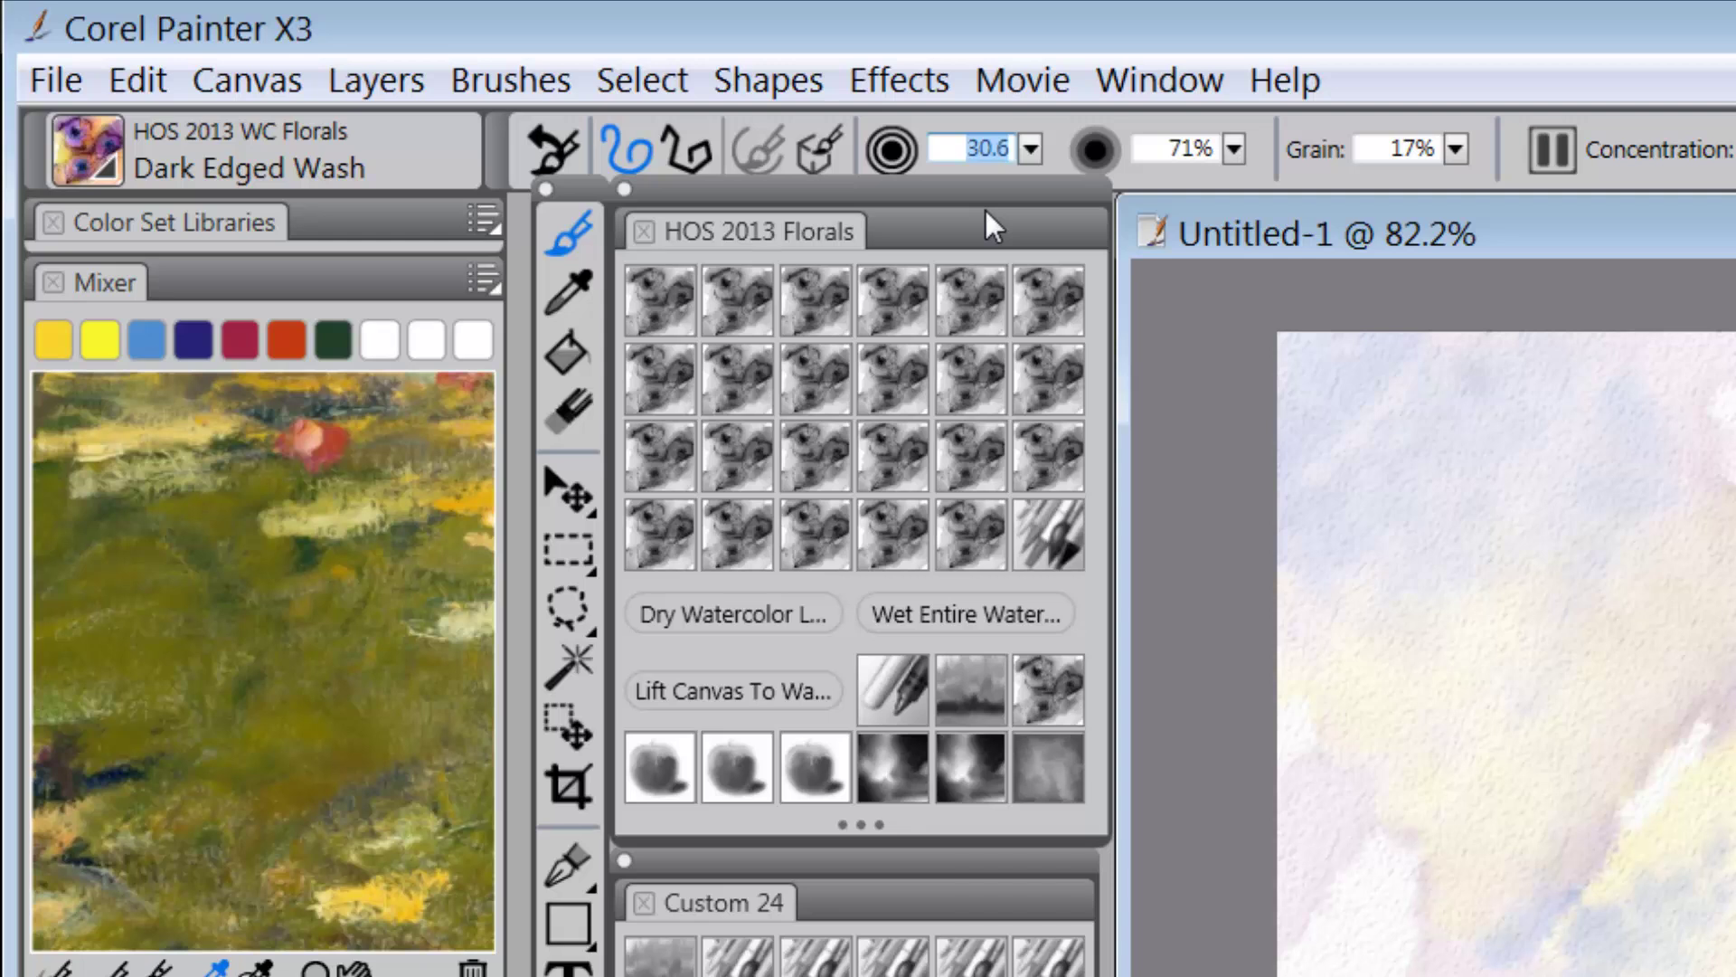
{"action": "type", "text": "8"}
{"action": "key", "text": "Return"}
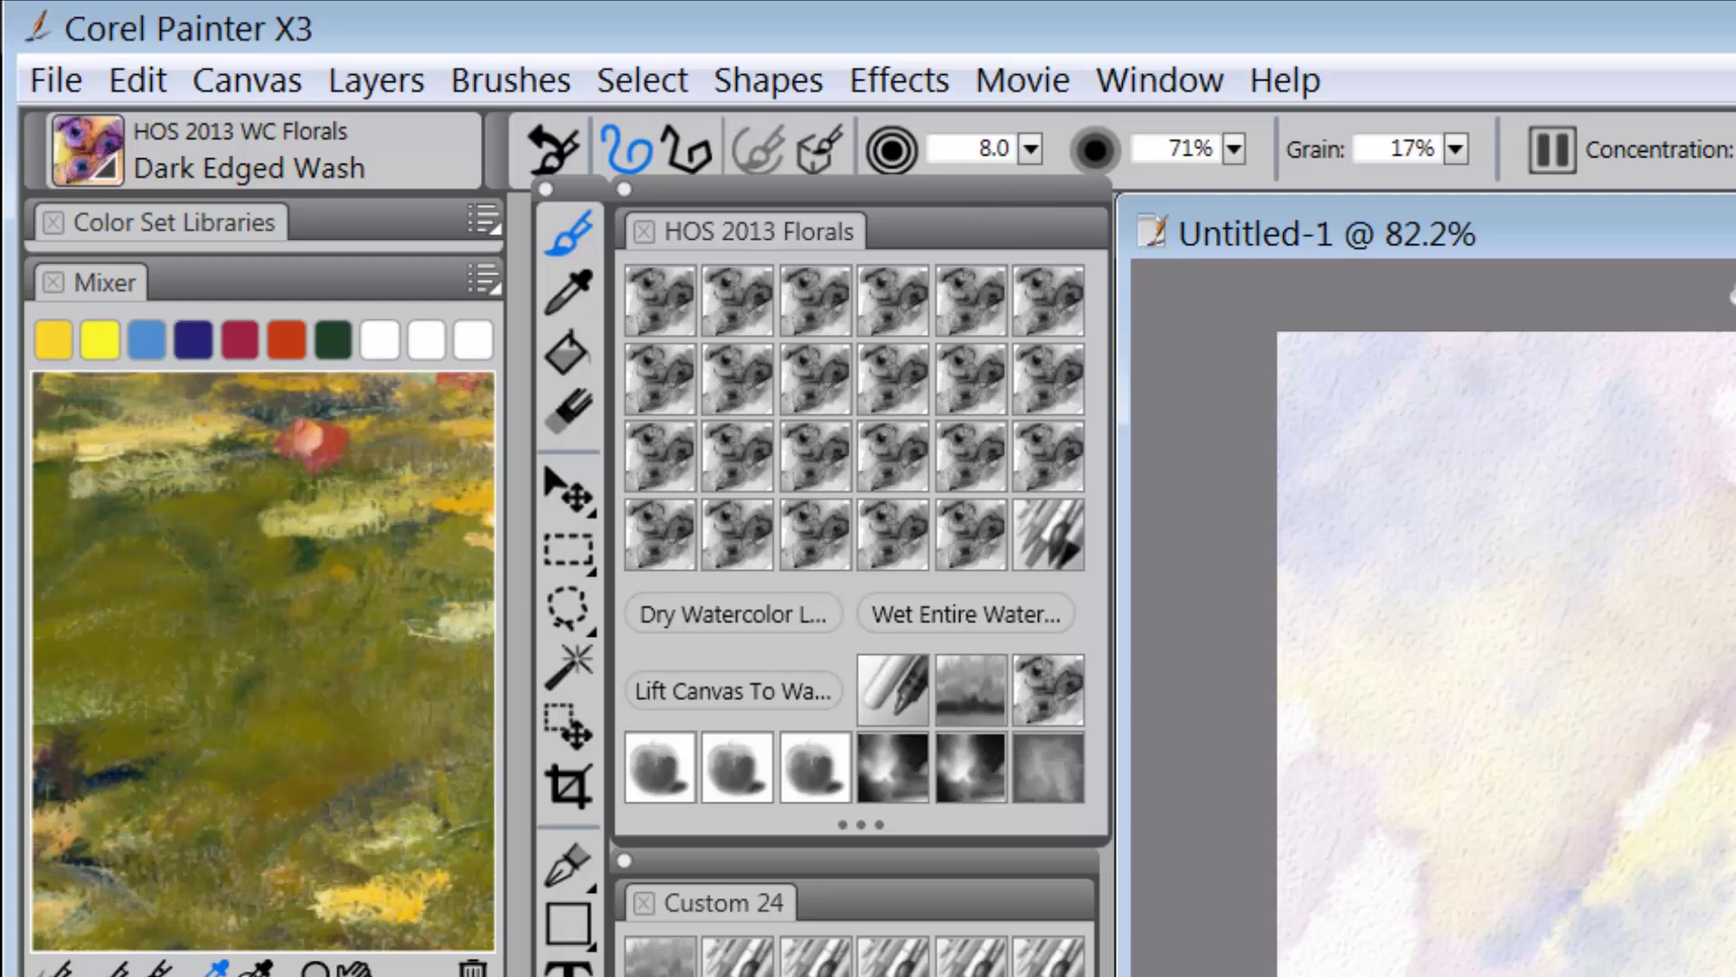
{"action": "left_click", "coordinate": [1568, 161]}
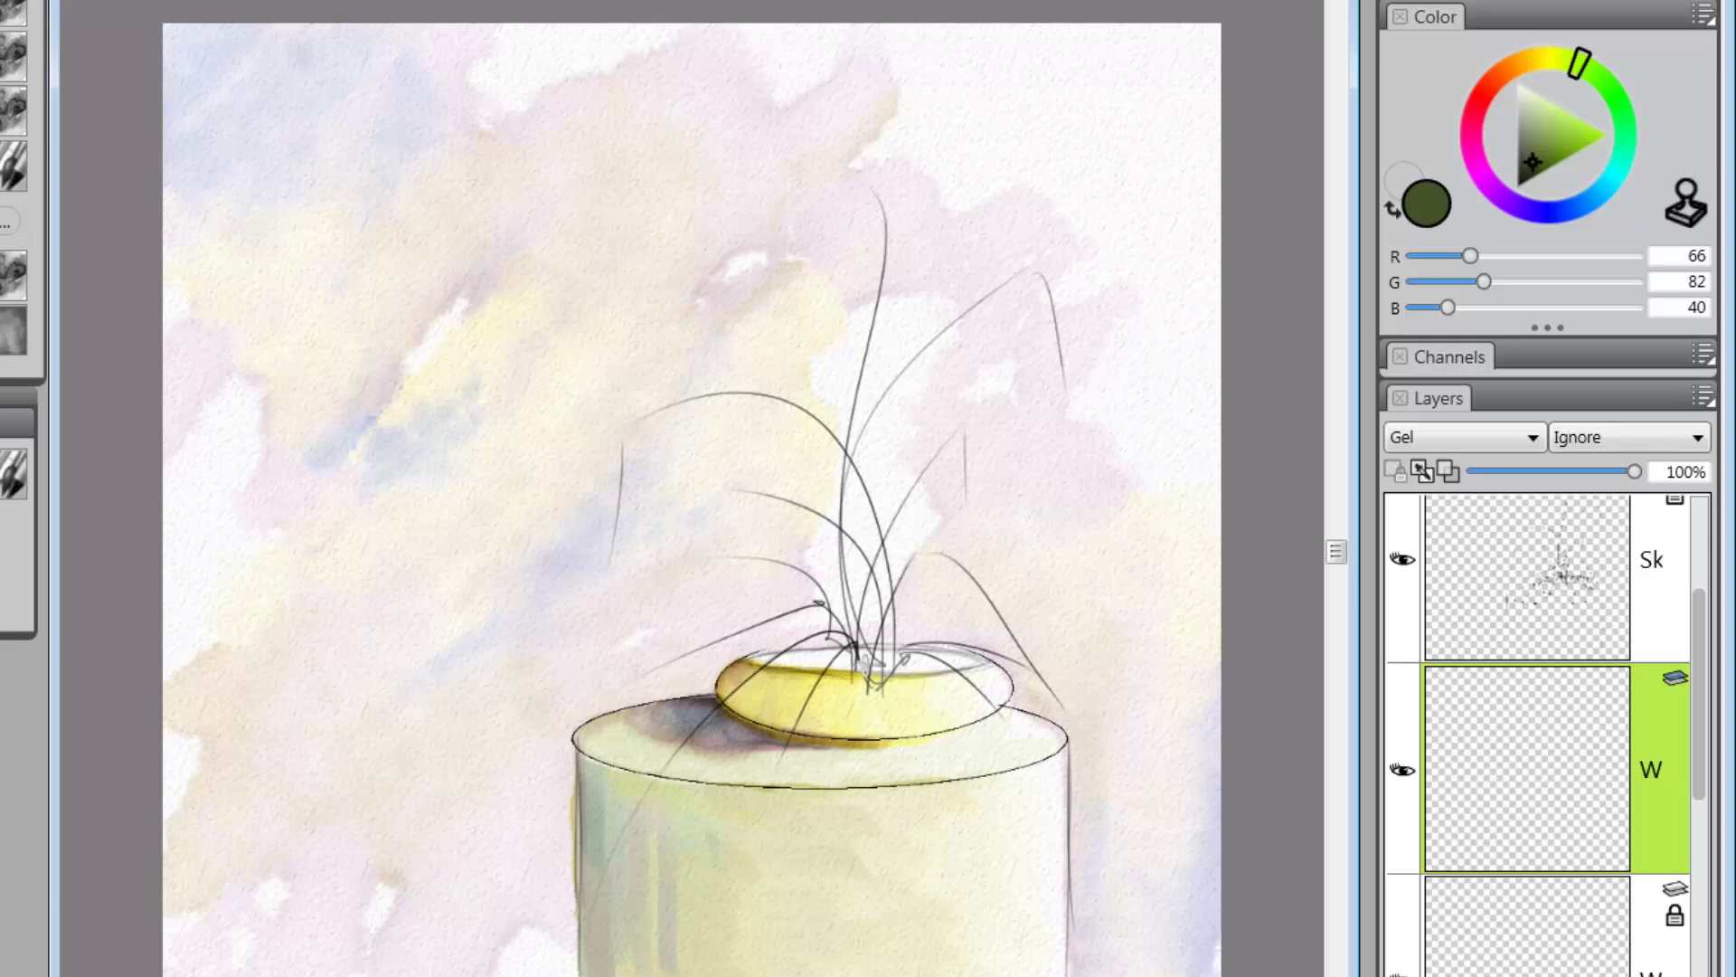
Paint long, arching dark green leaves fanning out of the yellow bowl in all directions, and resume diffusion to soften them.
{"action": "left_click_drag", "start_coordinate": [870, 669], "coordinate": [984, 91]}
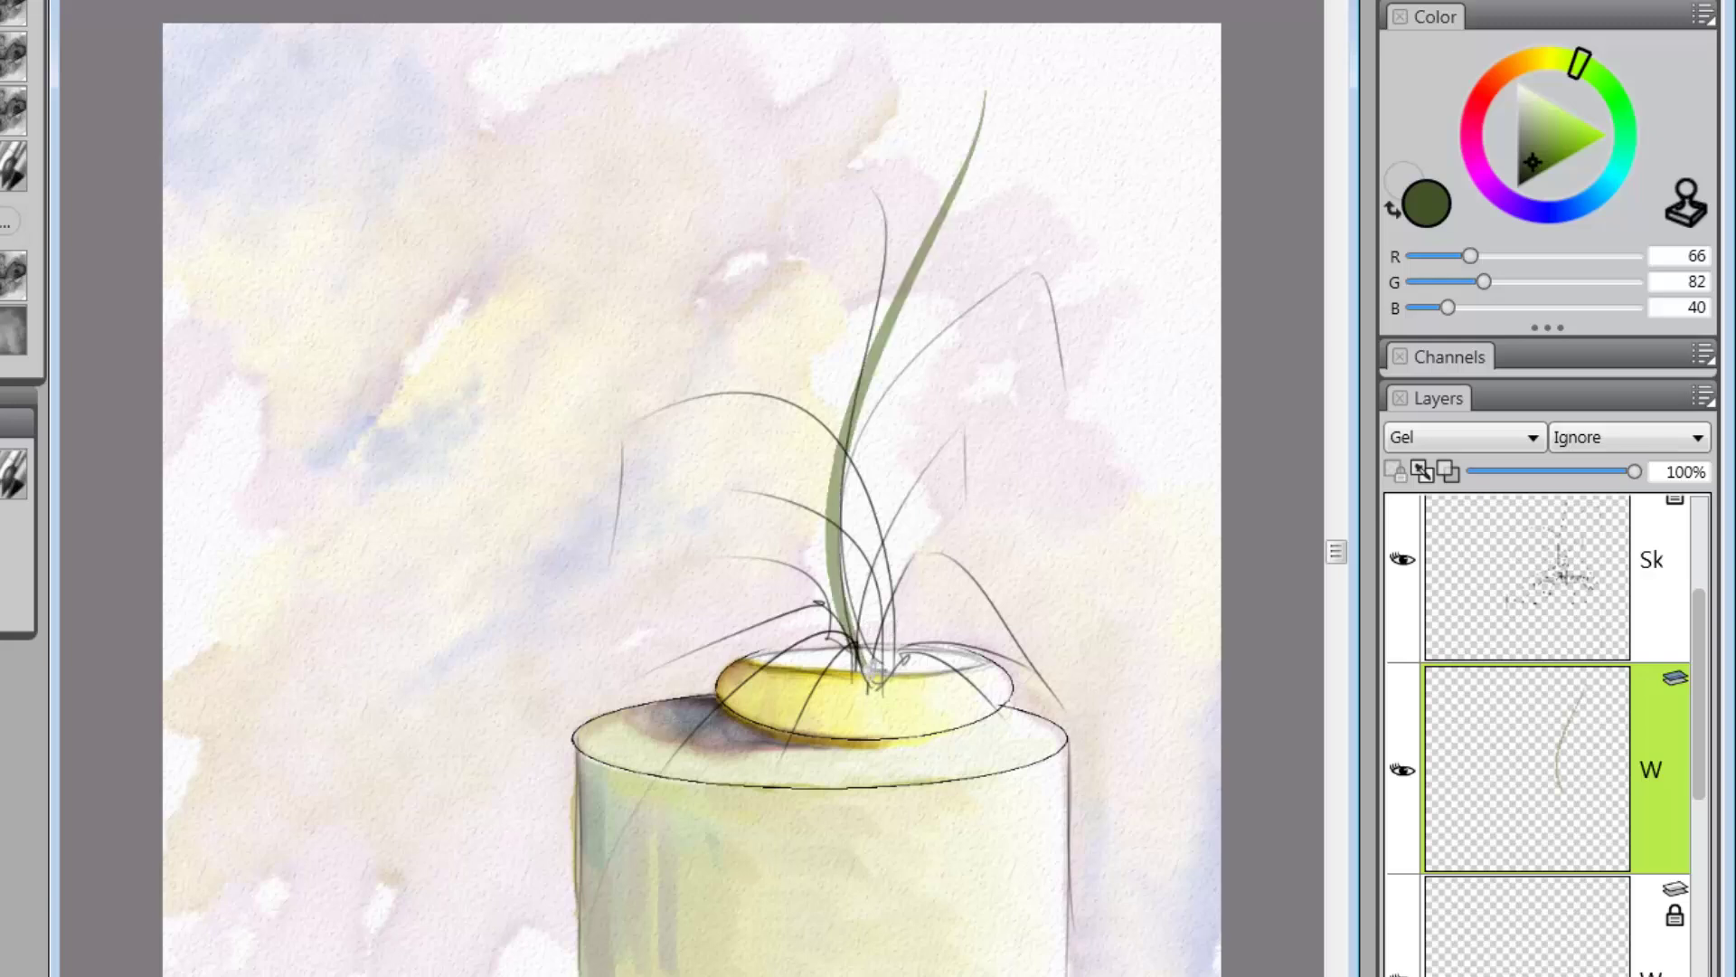
{"action": "mouse_move", "coordinate": [869, 673]}
{"action": "left_mouse_down"}
{"action": "mouse_move", "coordinate": [1031, 409]}
{"action": "mouse_move", "coordinate": [1052, 502]}
{"action": "left_mouse_up"}
{"action": "mouse_move", "coordinate": [860, 653]}
{"action": "left_mouse_down"}
{"action": "mouse_move", "coordinate": [678, 459]}
{"action": "mouse_move", "coordinate": [496, 511]}
{"action": "mouse_move", "coordinate": [521, 660]}
{"action": "left_mouse_up"}
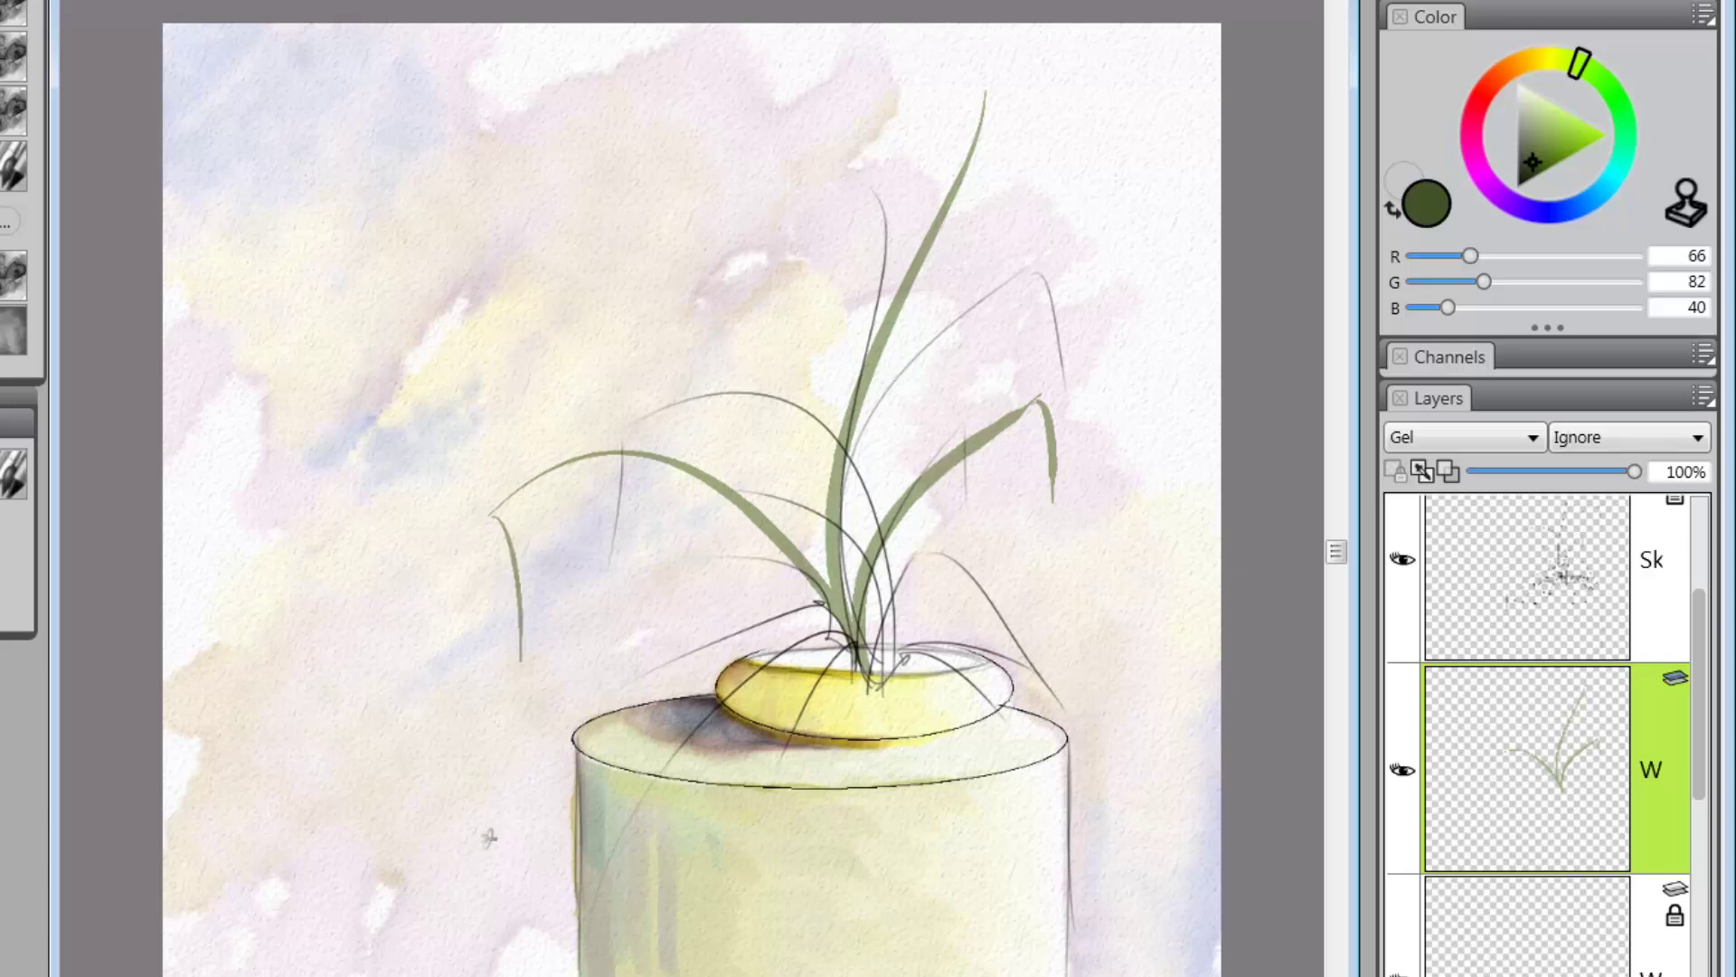
{"action": "left_click_drag", "start_coordinate": [859, 651], "coordinate": [673, 230]}
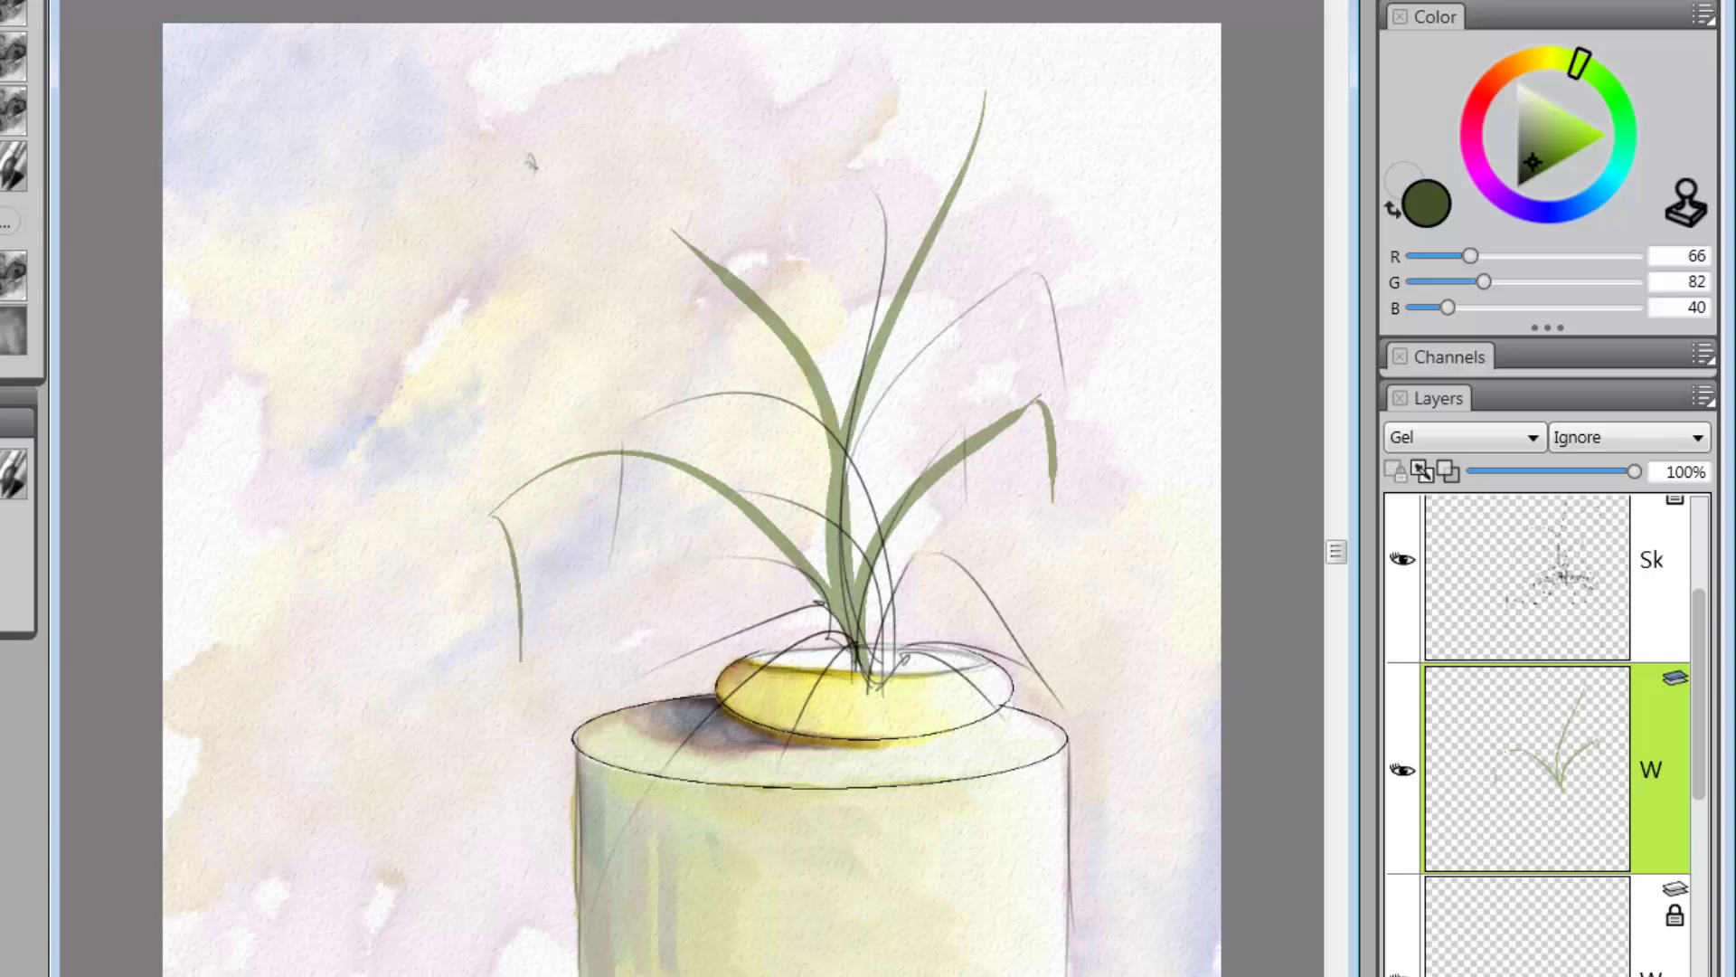
{"action": "left_click_drag", "start_coordinate": [873, 667], "coordinate": [1029, 467]}
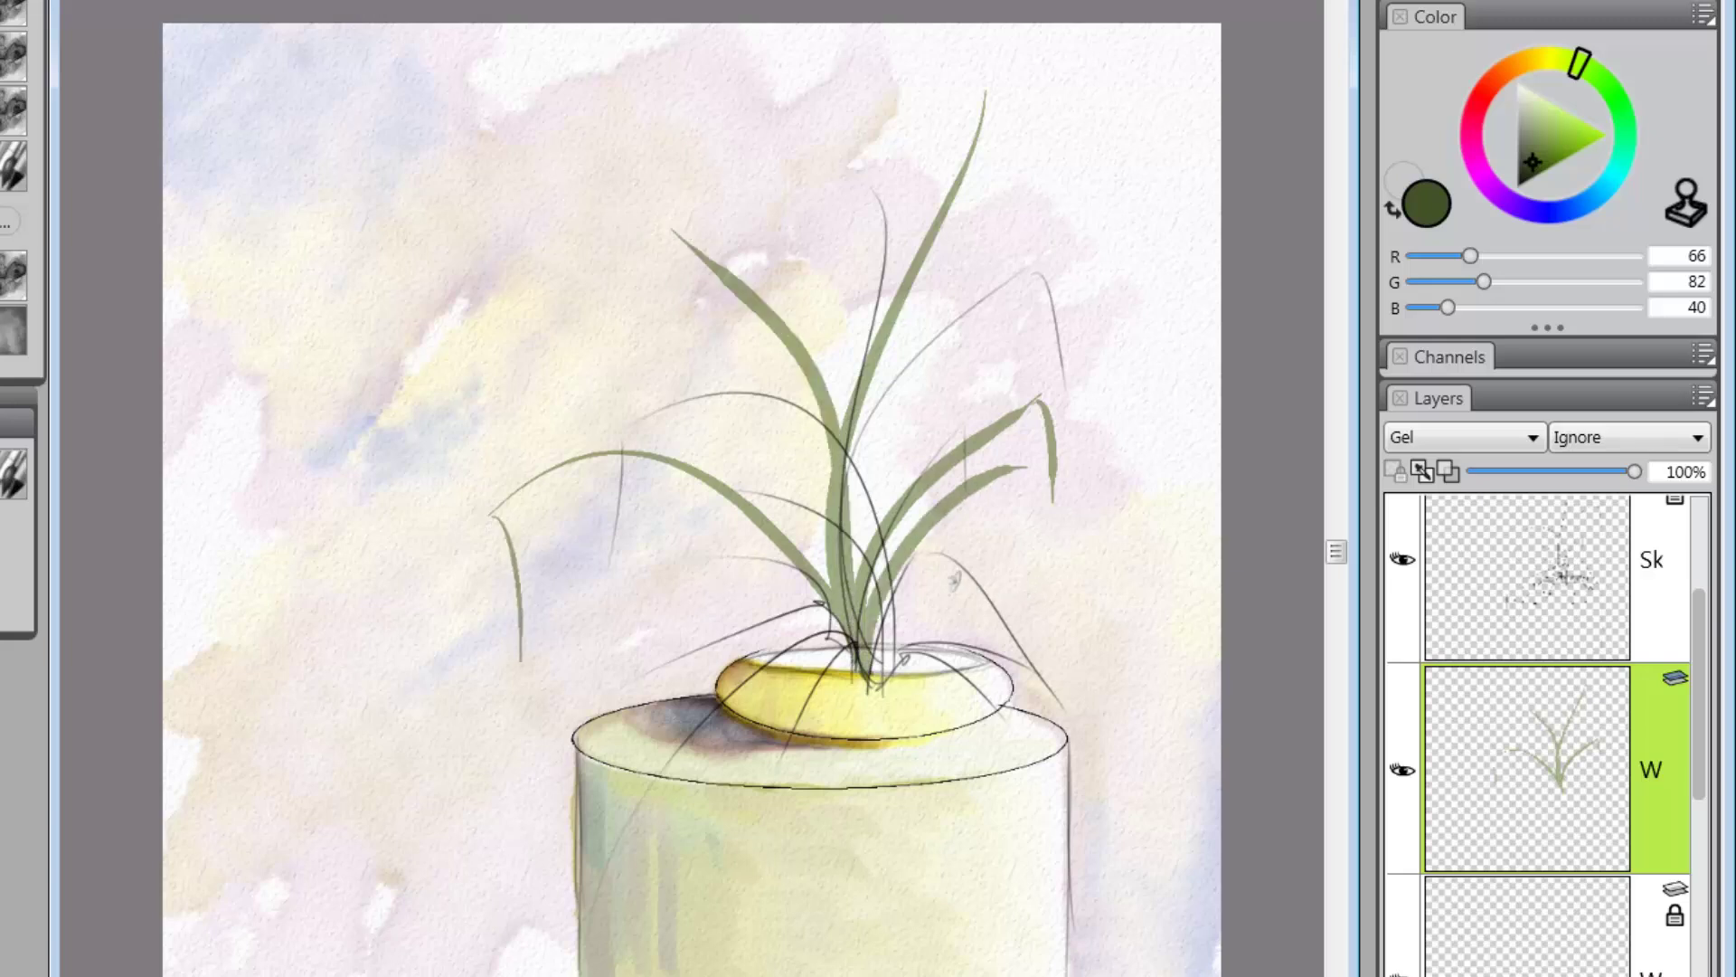
{"action": "left_click_drag", "start_coordinate": [876, 669], "coordinate": [1041, 639]}
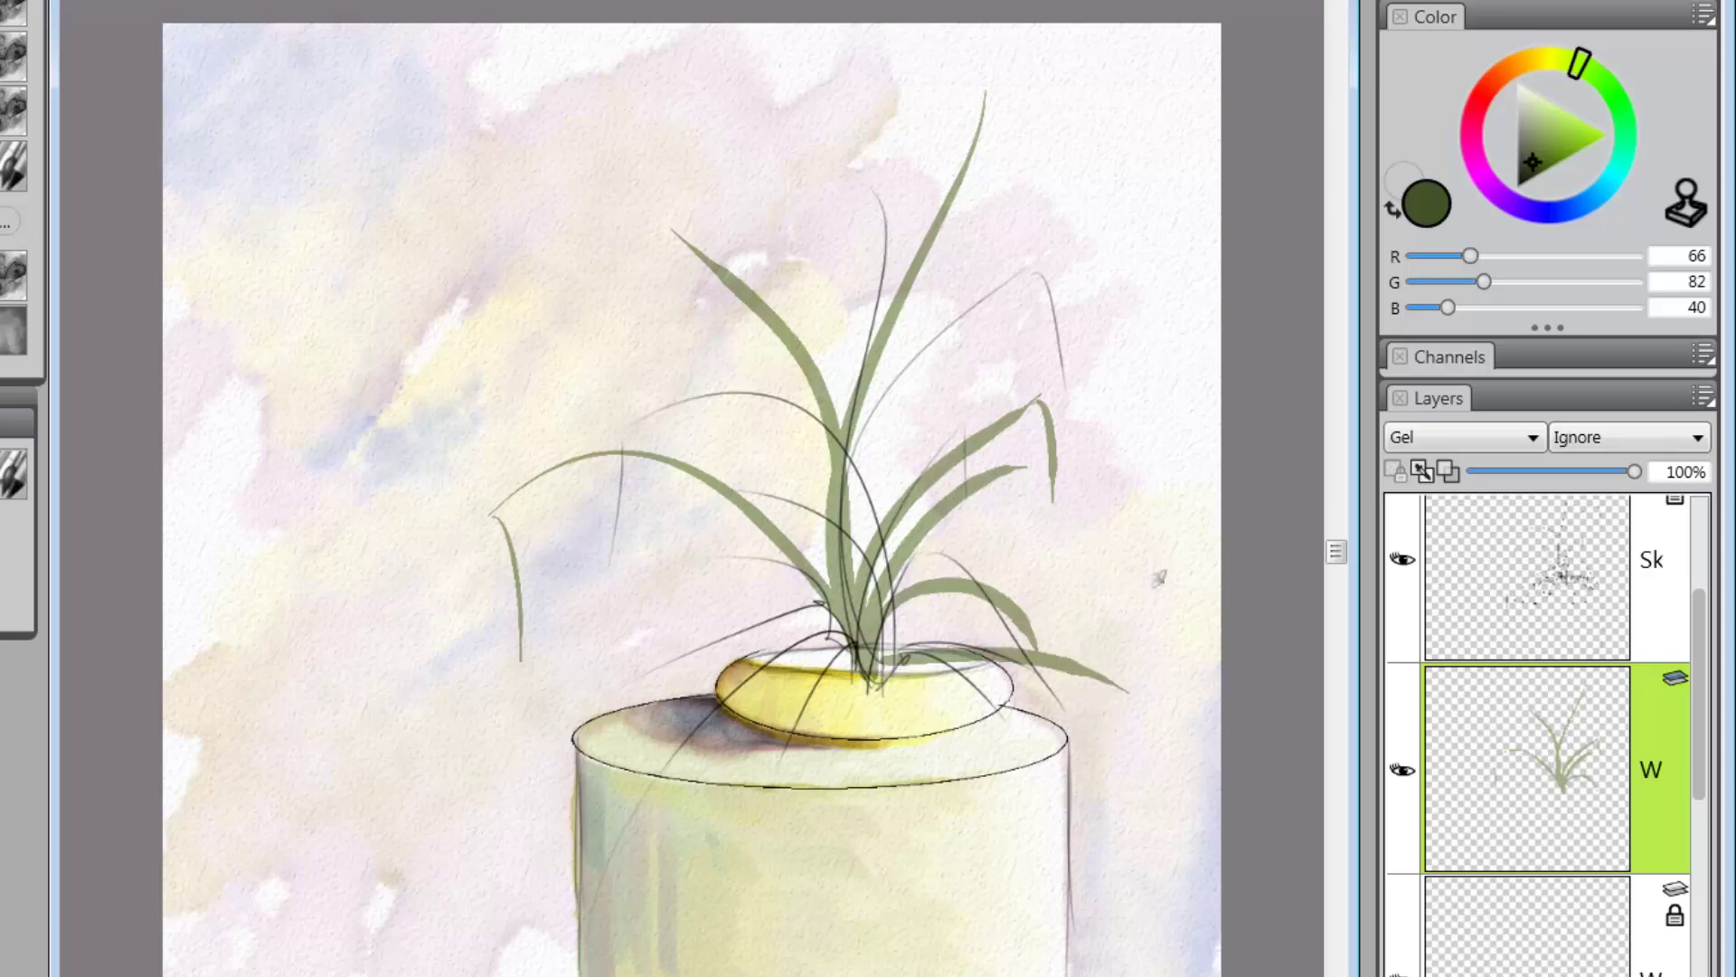
{"action": "left_click_drag", "start_coordinate": [899, 660], "coordinate": [1128, 693]}
{"action": "left_click_drag", "start_coordinate": [905, 667], "coordinate": [1045, 717]}
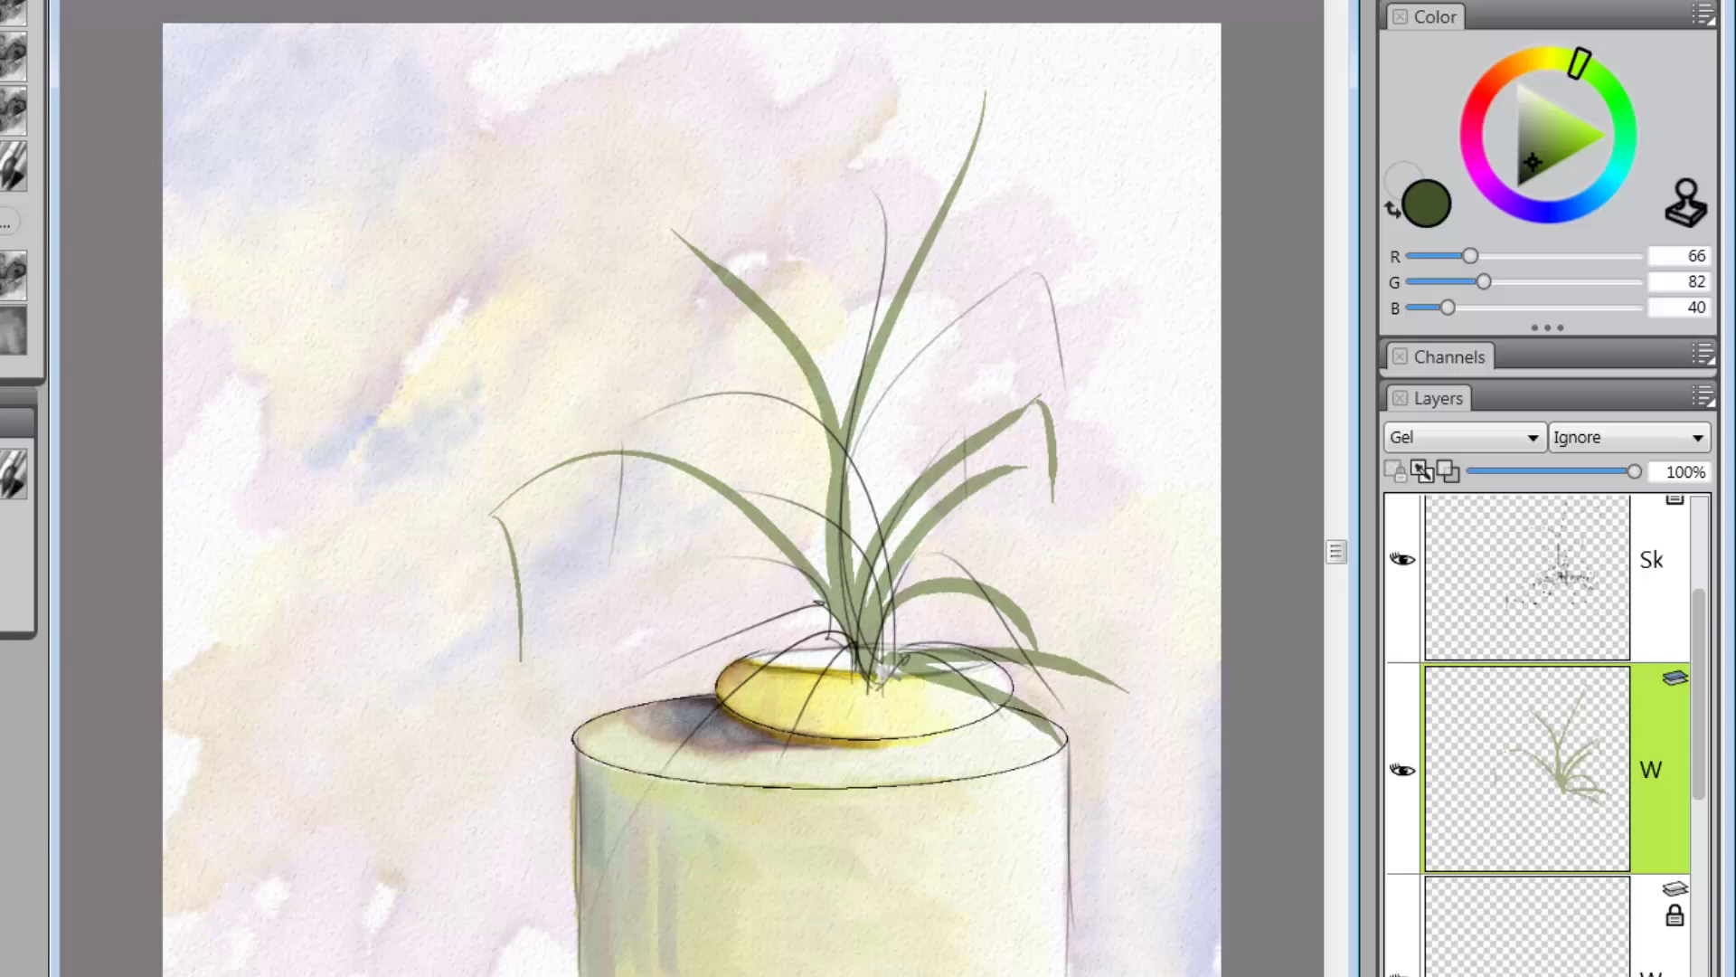
{"action": "left_click_drag", "start_coordinate": [875, 673], "coordinate": [802, 824]}
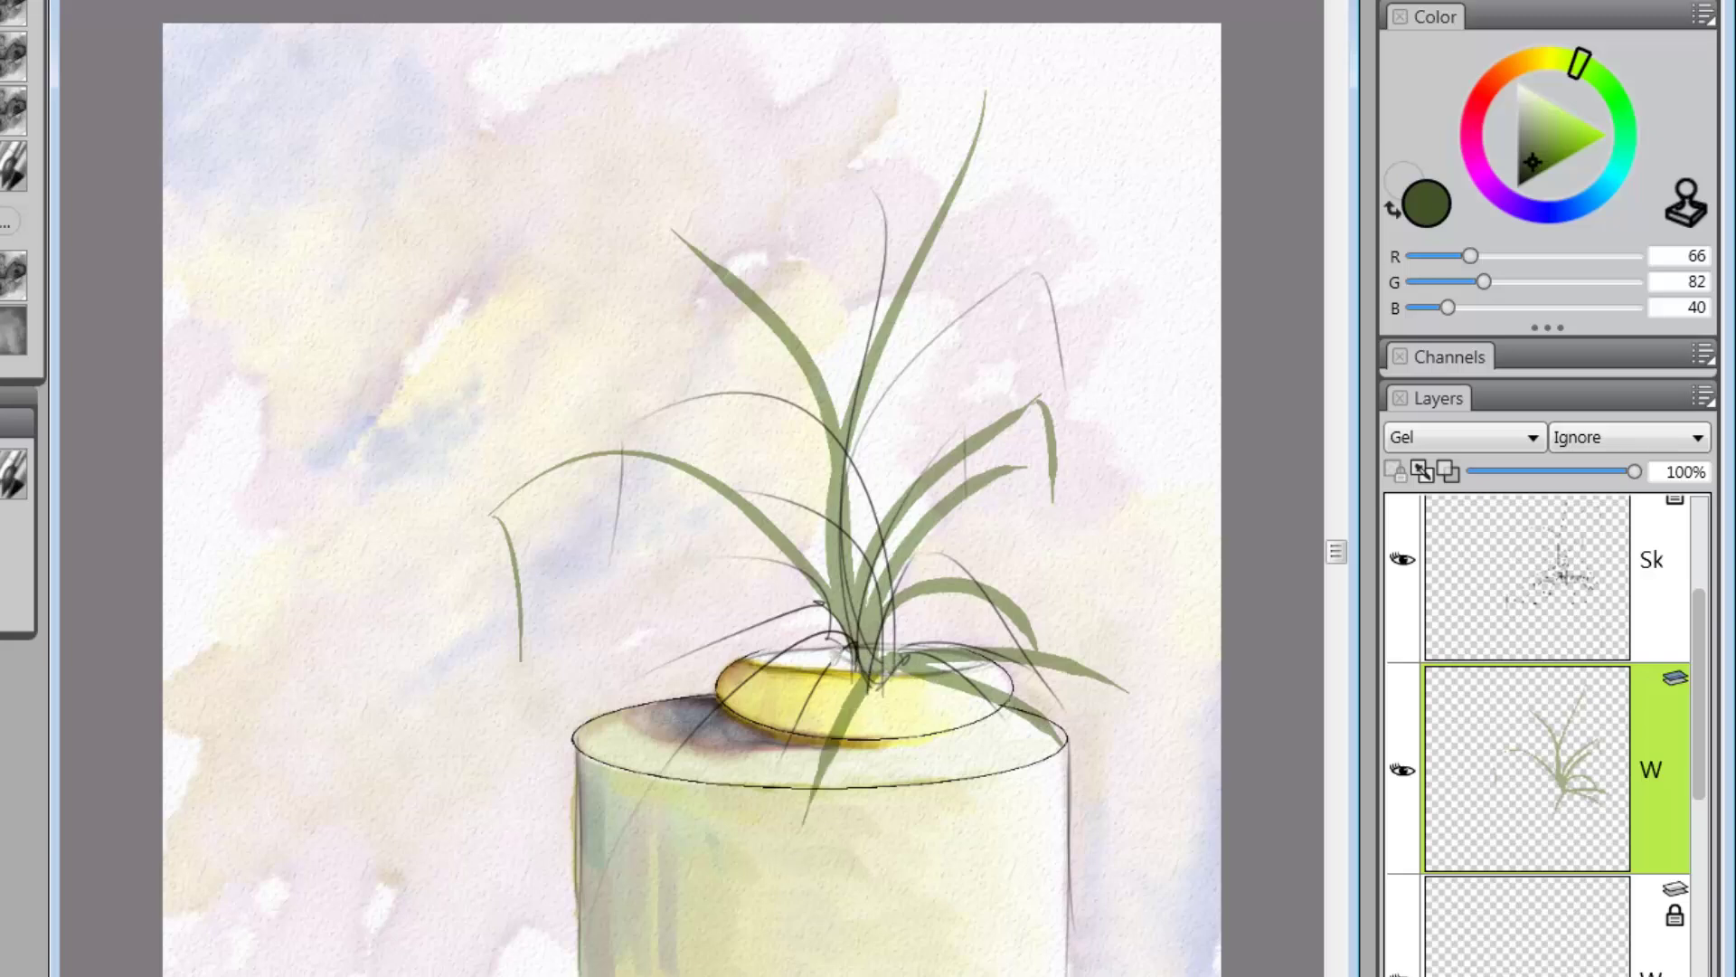
{"action": "left_click_drag", "start_coordinate": [864, 668], "coordinate": [635, 703]}
{"action": "left_click_drag", "start_coordinate": [852, 660], "coordinate": [596, 886]}
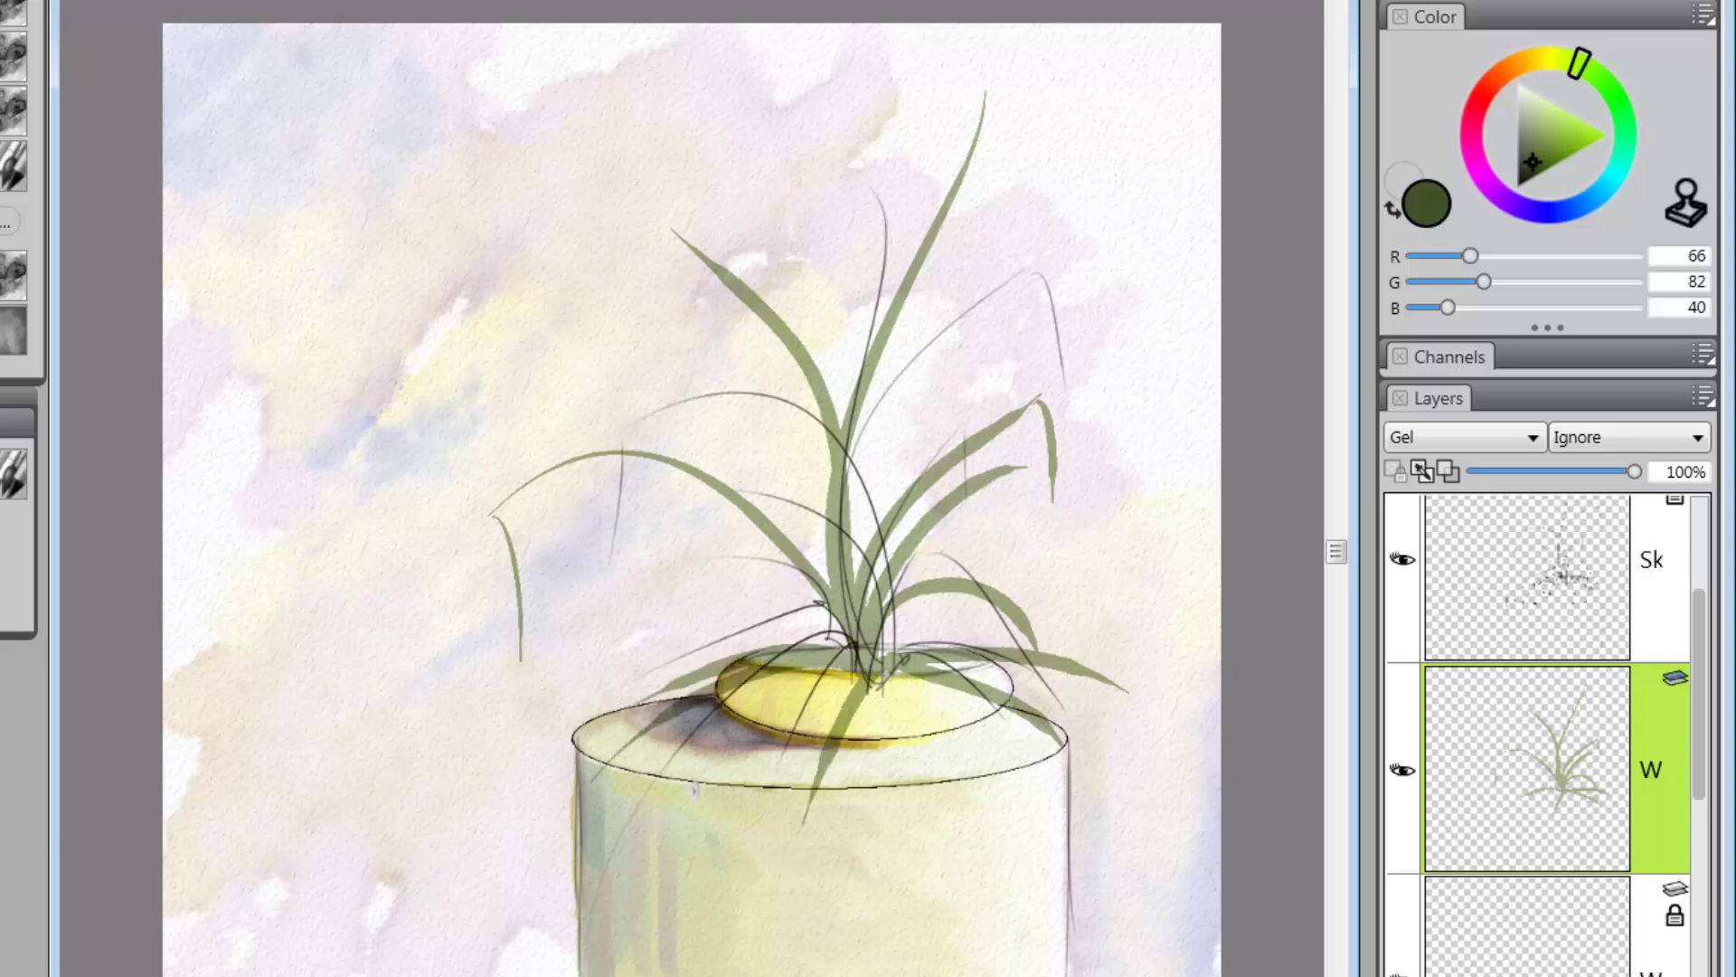
{"action": "left_click_drag", "start_coordinate": [849, 662], "coordinate": [626, 553]}
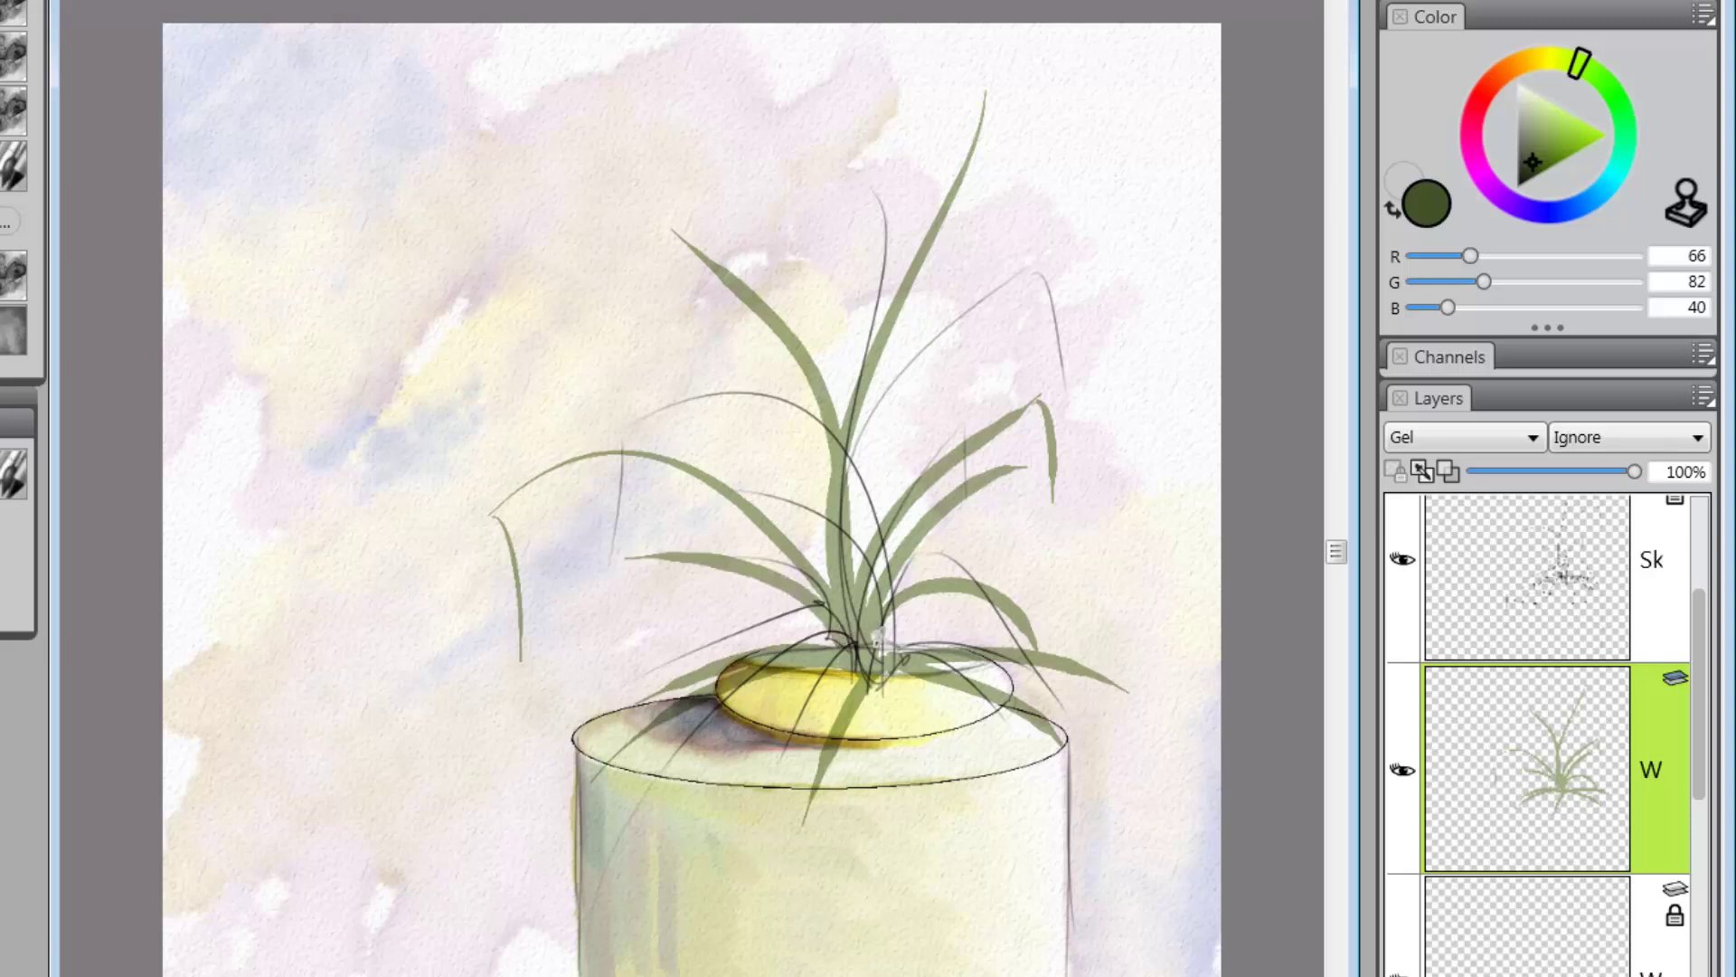
{"action": "mouse_move", "coordinate": [875, 641]}
{"action": "left_mouse_down"}
{"action": "mouse_move", "coordinate": [805, 466]}
{"action": "mouse_move", "coordinate": [695, 398]}
{"action": "left_mouse_up"}
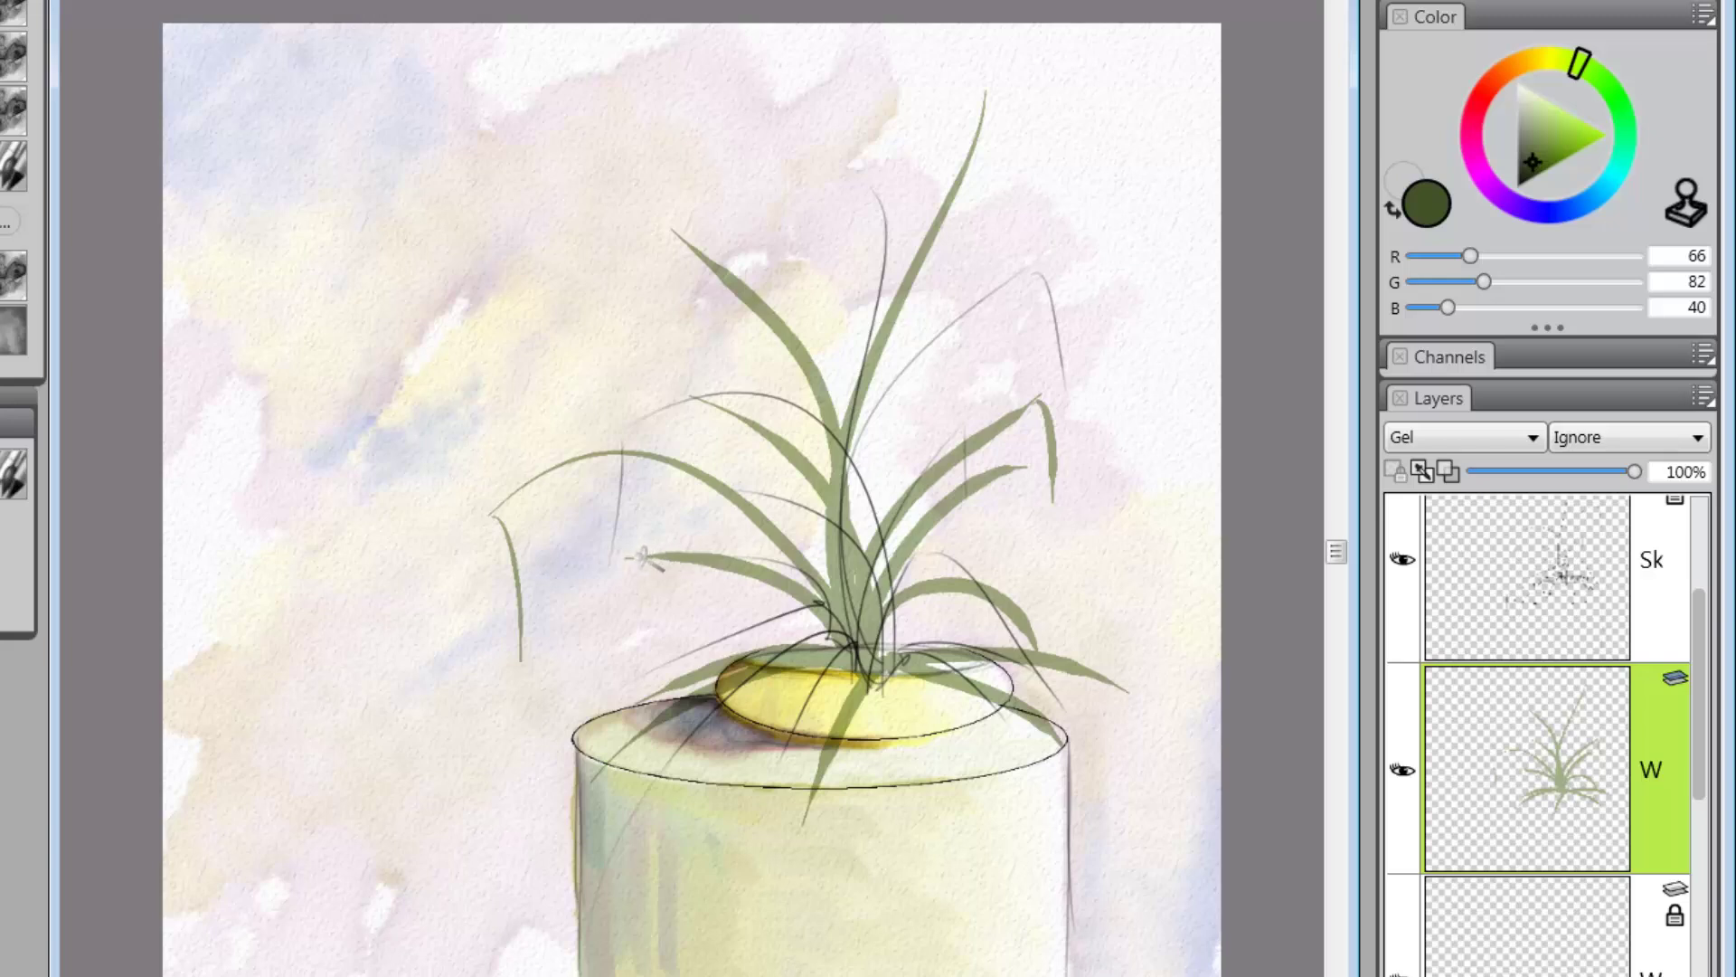
{"action": "left_click_drag", "start_coordinate": [665, 554], "coordinate": [611, 604]}
{"action": "mouse_move", "coordinate": [867, 628]}
{"action": "left_mouse_down"}
{"action": "mouse_move", "coordinate": [918, 318]}
{"action": "mouse_move", "coordinate": [901, 338]}
{"action": "left_mouse_up"}
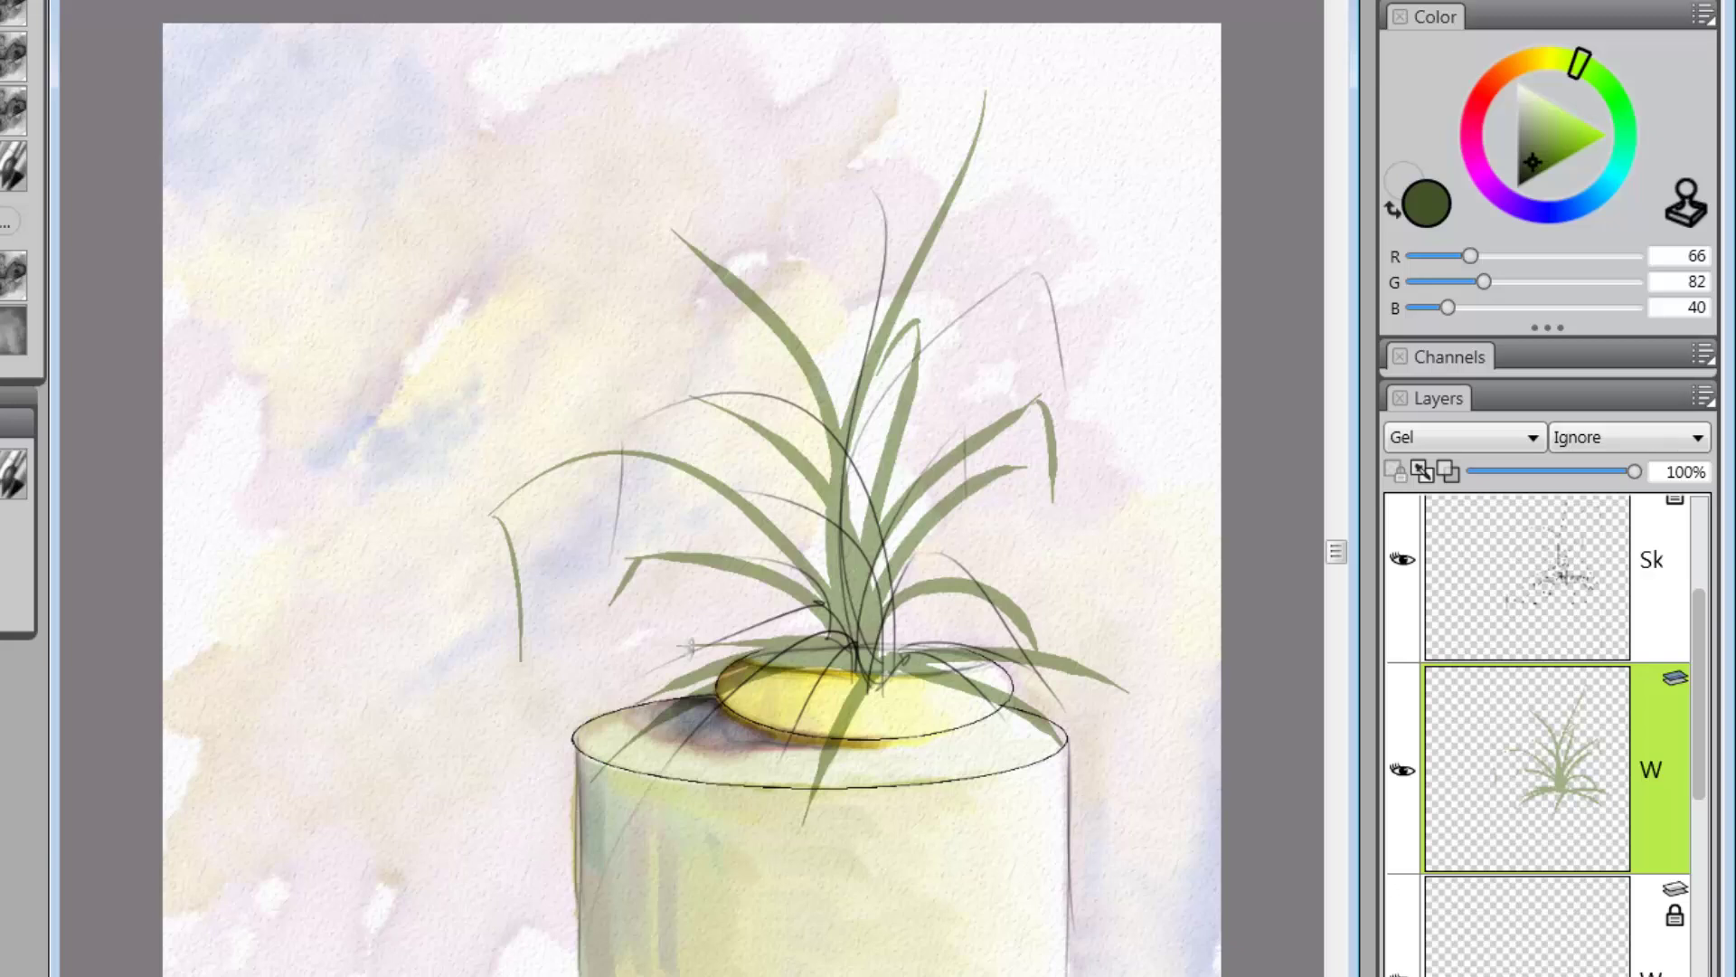
{"action": "mouse_move", "coordinate": [837, 638]}
{"action": "left_mouse_down"}
{"action": "mouse_move", "coordinate": [783, 448]}
{"action": "mouse_move", "coordinate": [738, 597]}
{"action": "left_mouse_up"}
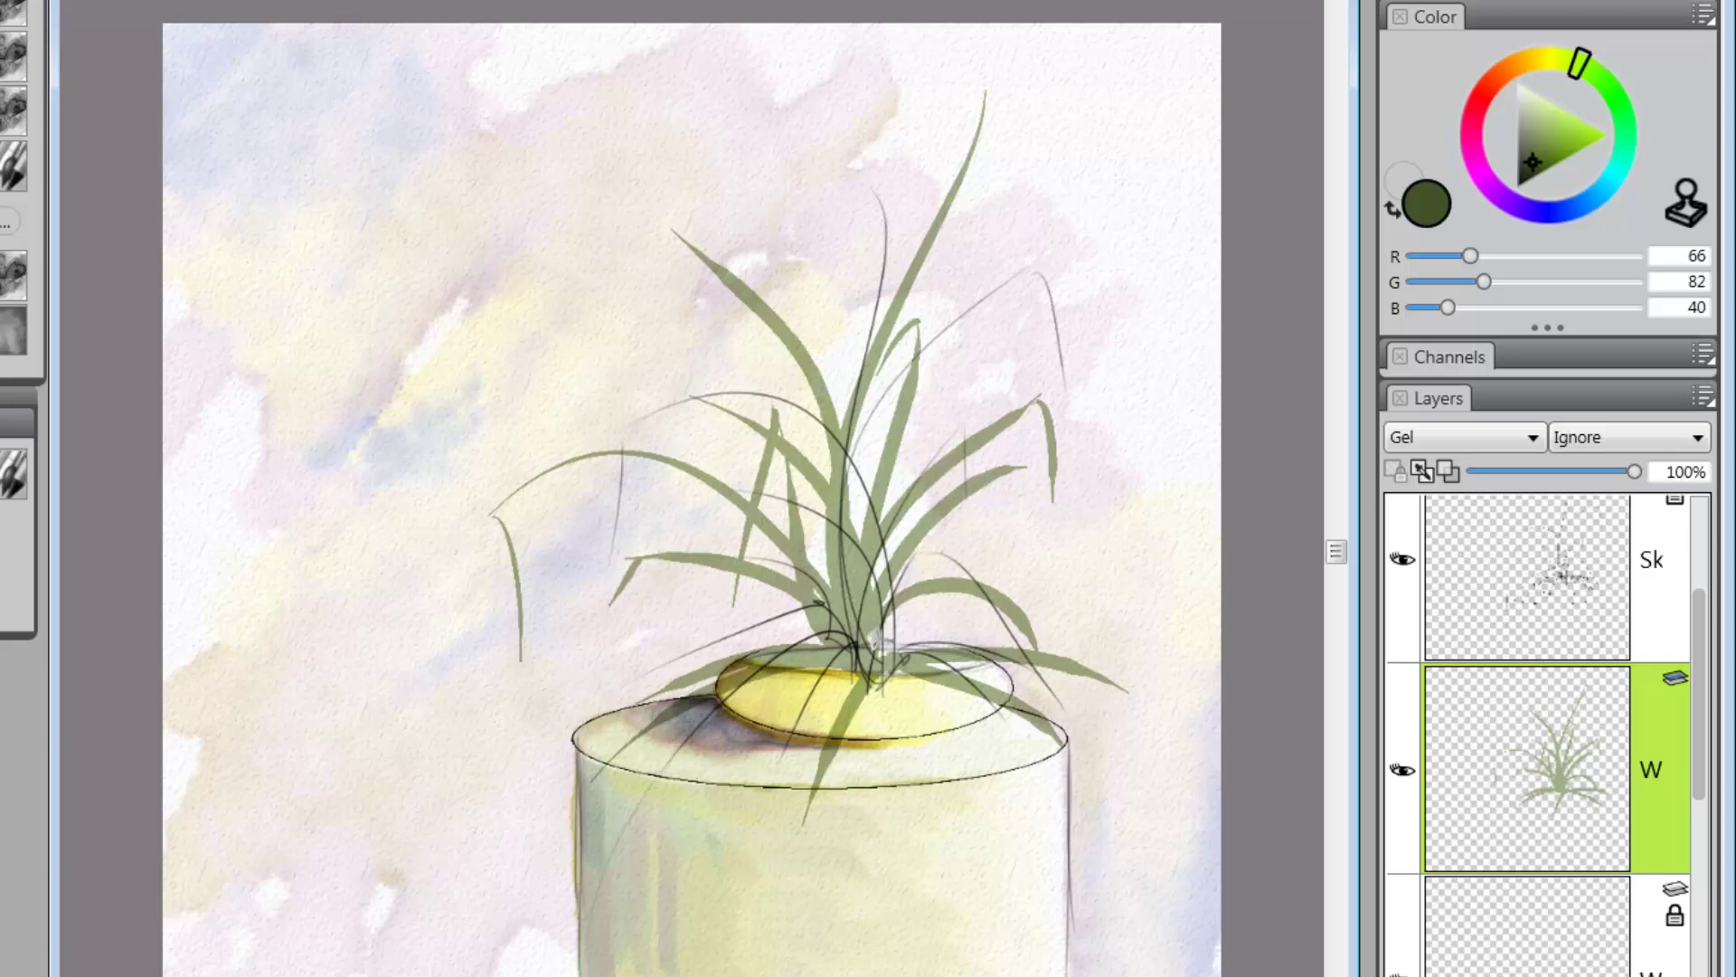
{"action": "left_click_drag", "start_coordinate": [866, 656], "coordinate": [841, 81]}
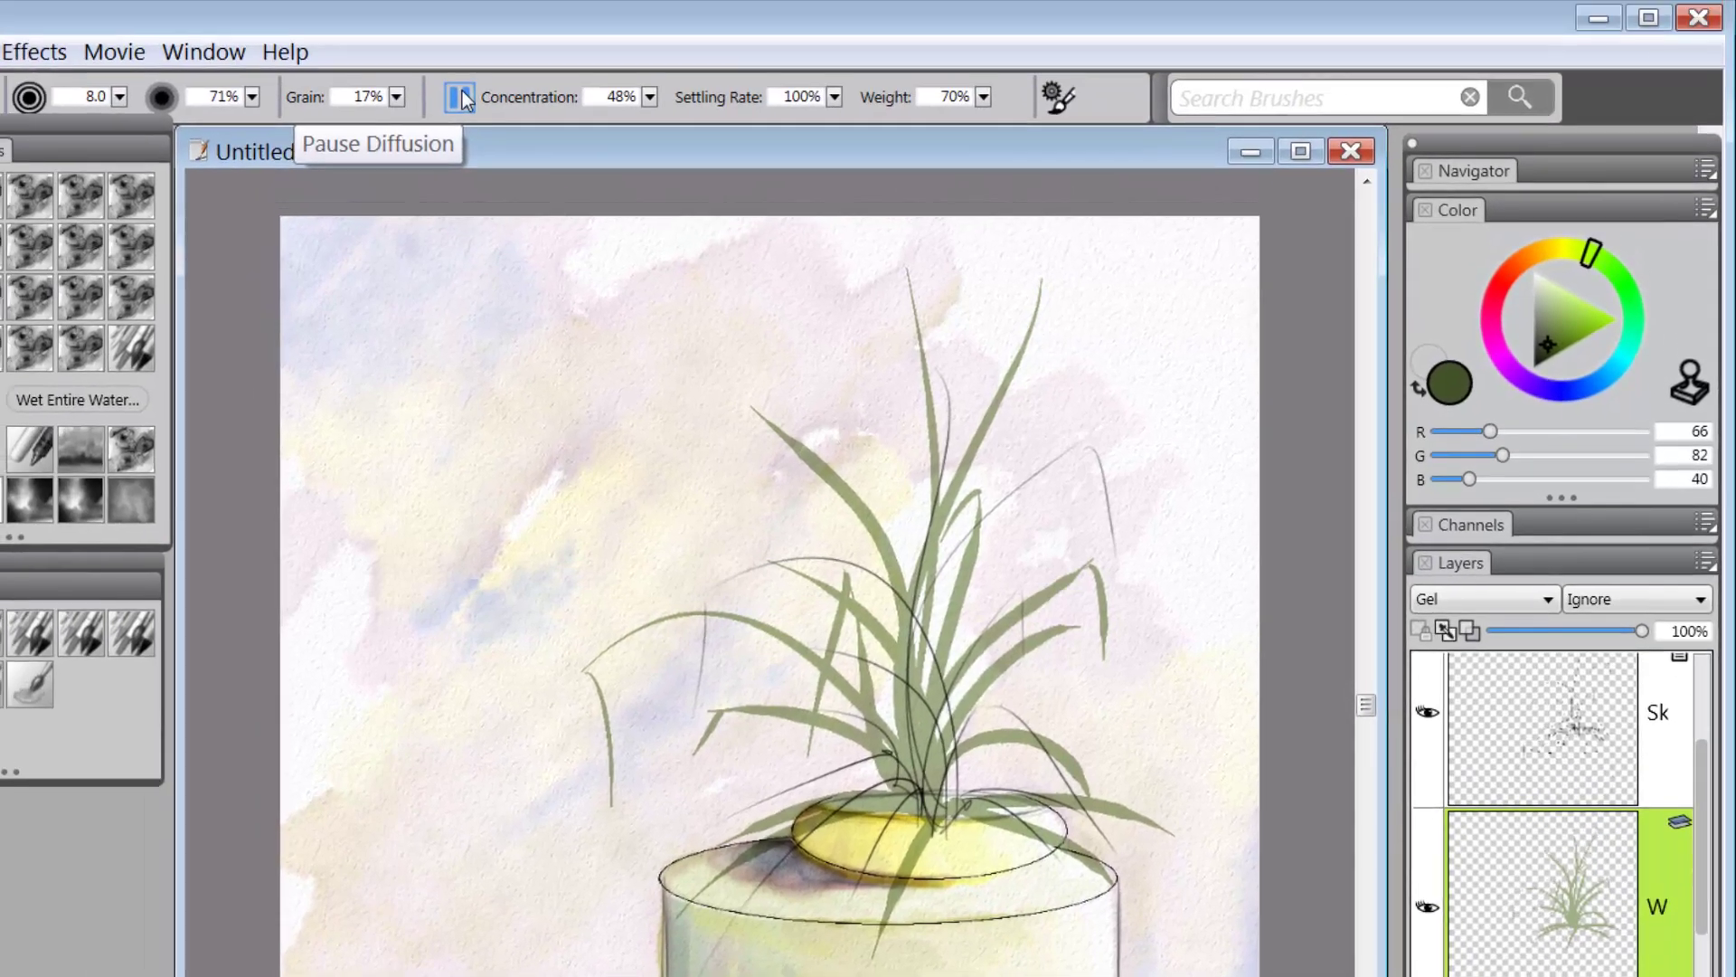
{"action": "left_click", "coordinate": [410, 9]}
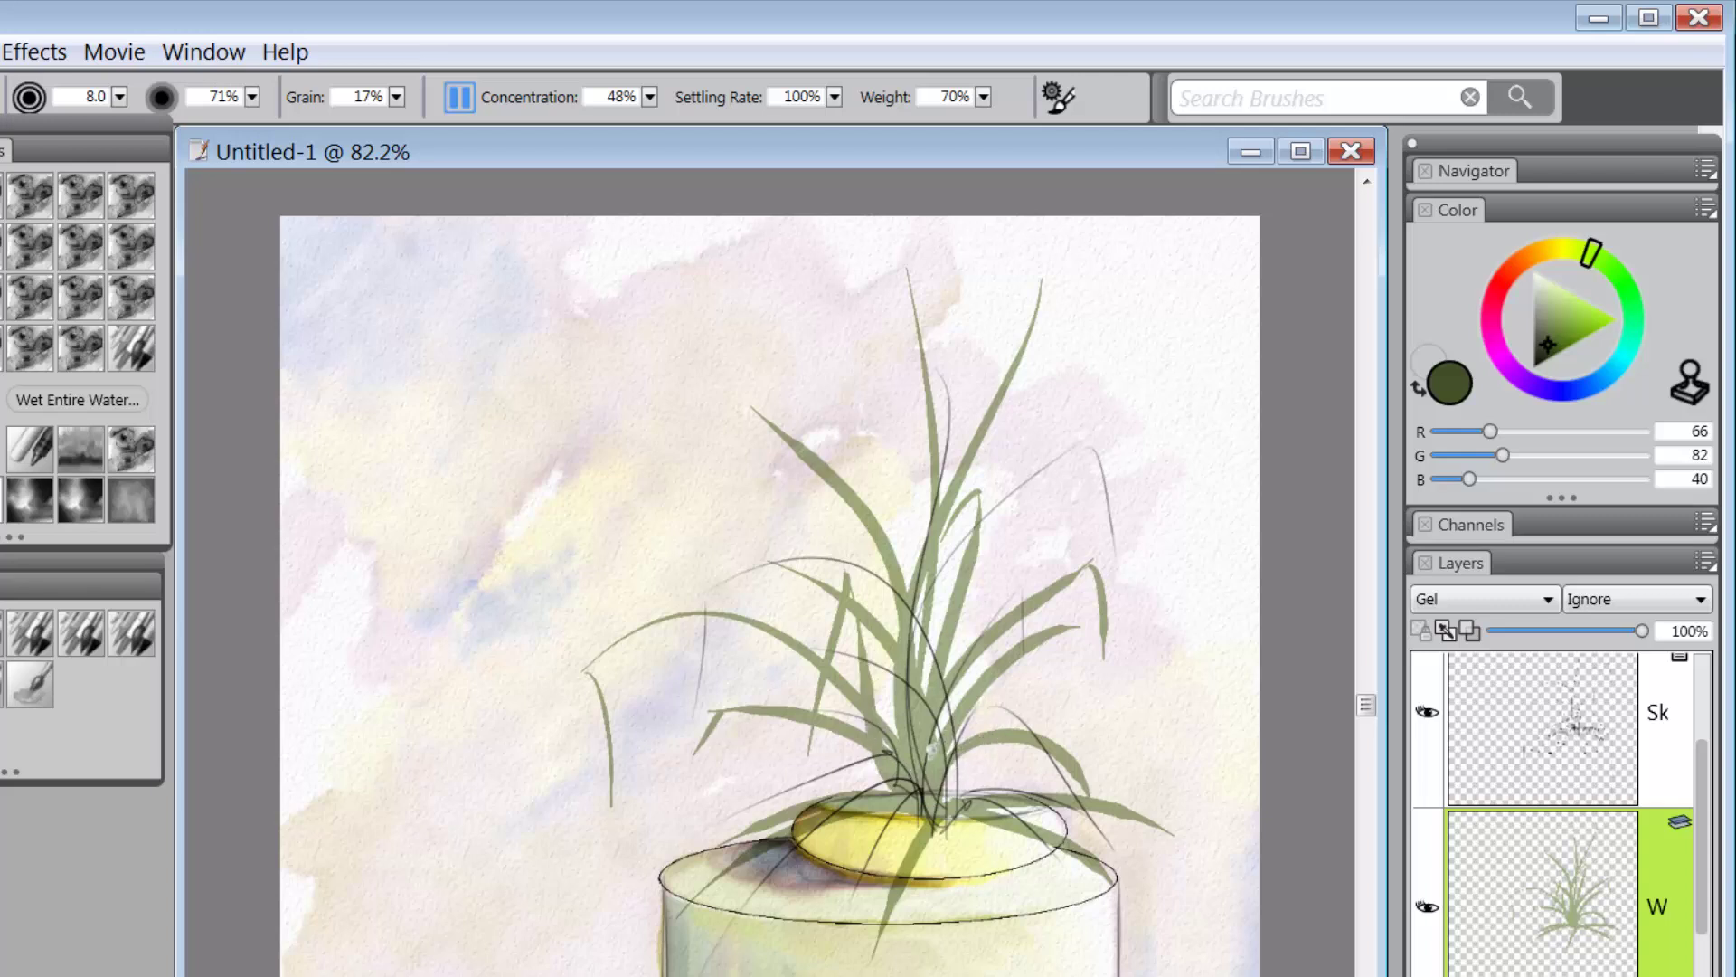
{"action": "left_click", "coordinate": [460, 97]}
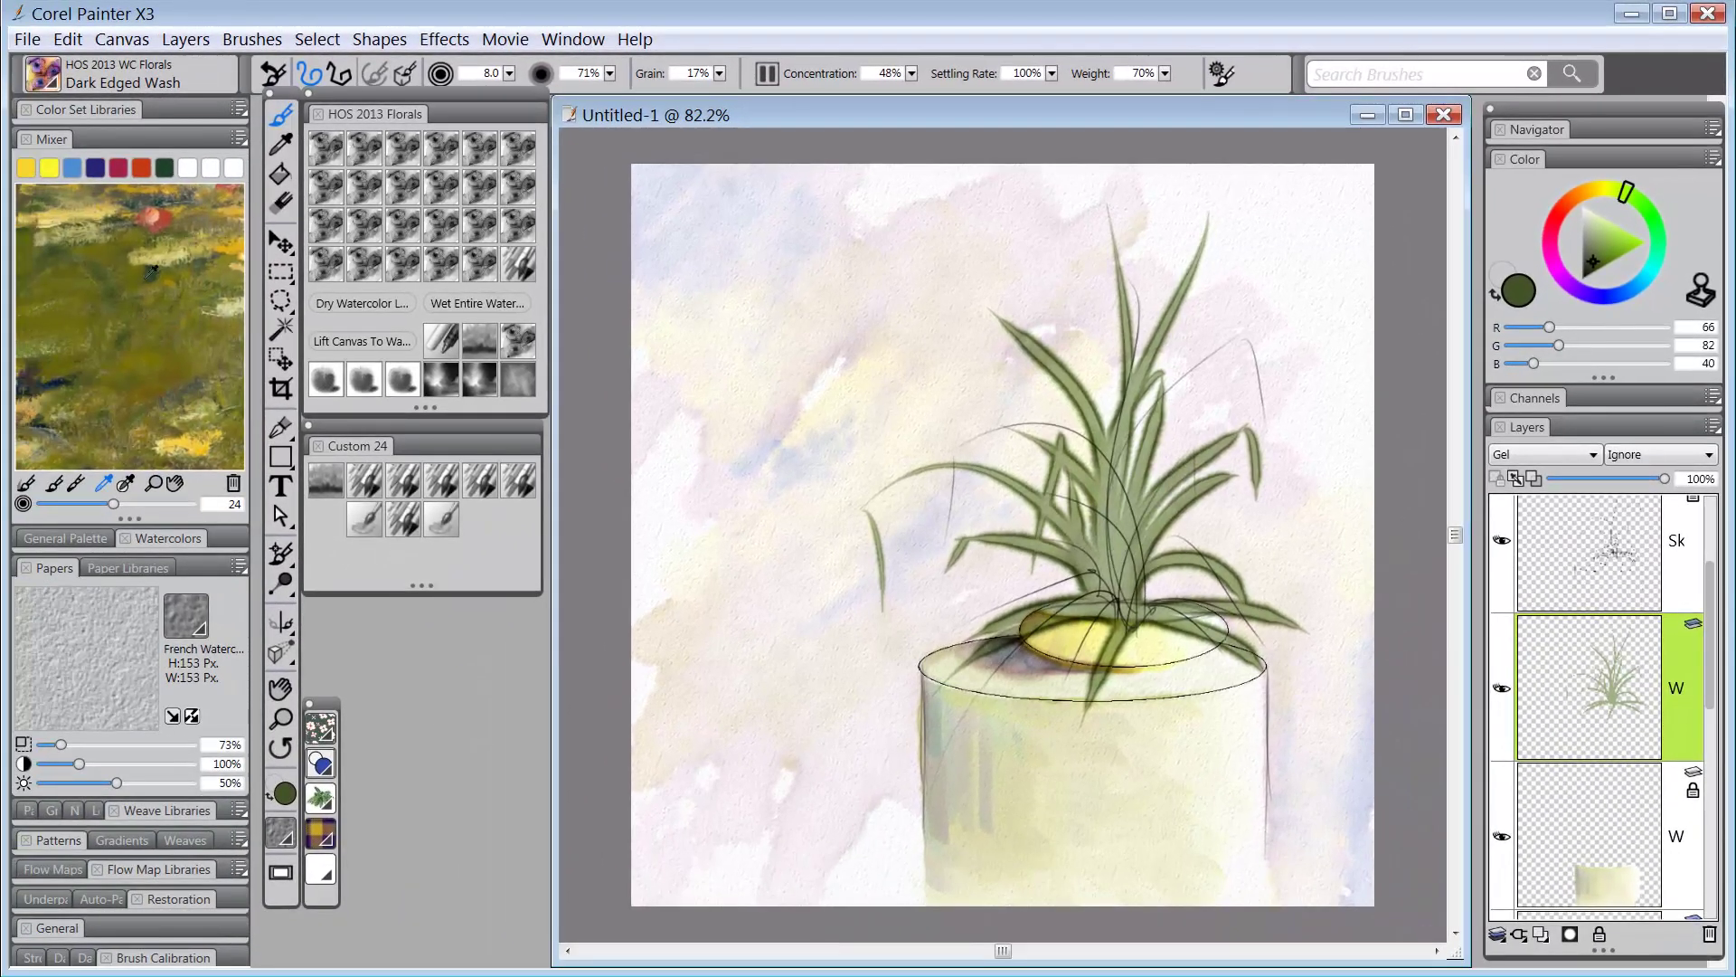
Pan the Mixer's paint area to bring its dark blue patches into view and reactivate color sampling.
{"action": "left_click", "coordinate": [174, 482]}
{"action": "left_click_drag", "start_coordinate": [123, 396], "coordinate": [130, 359]}
{"action": "left_click", "coordinate": [104, 483]}
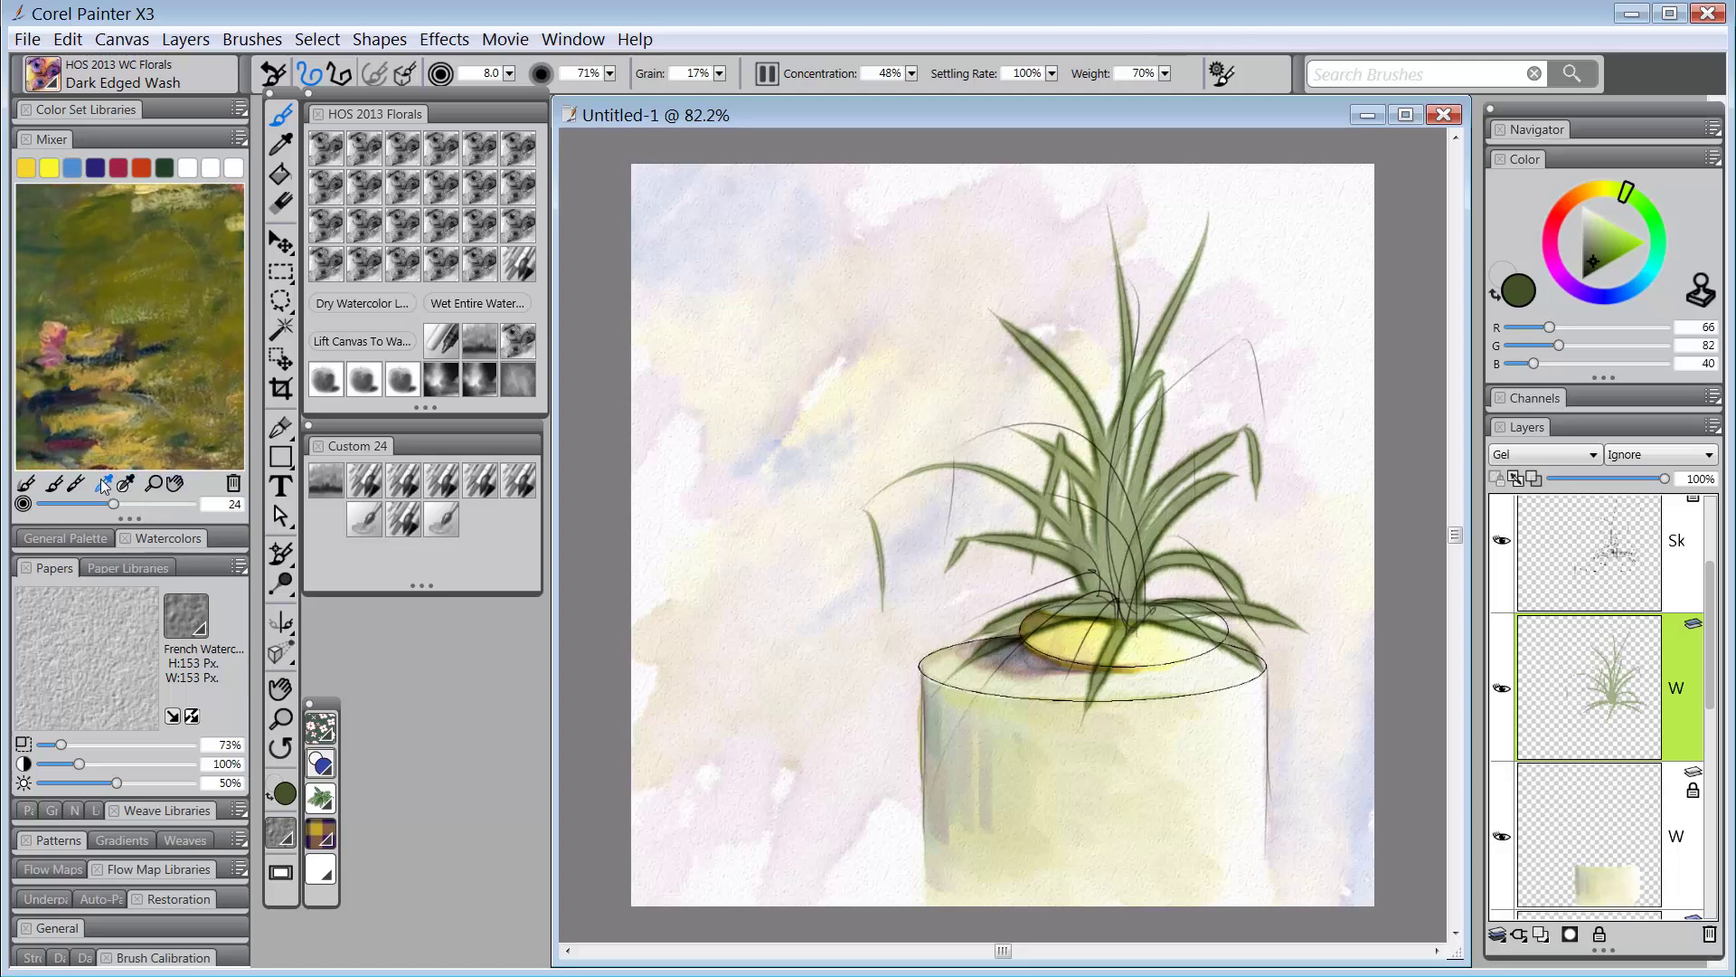
{"action": "left_click", "coordinate": [55, 402]}
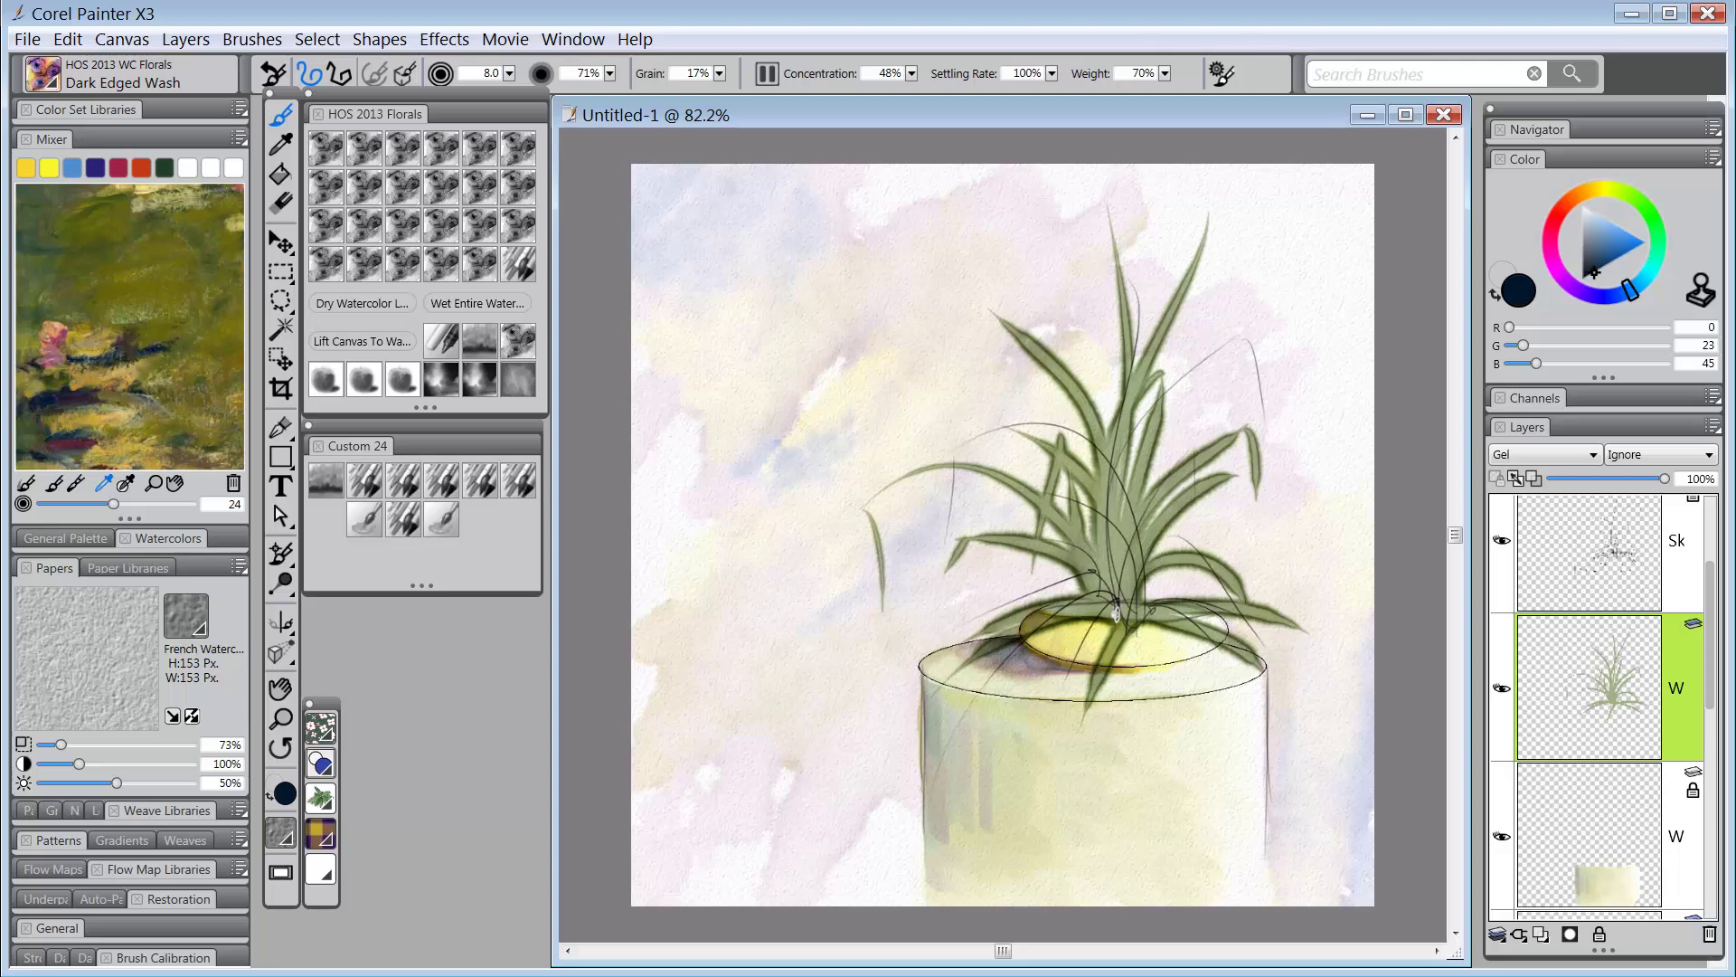
{"action": "left_click_drag", "start_coordinate": [1119, 619], "coordinate": [957, 360]}
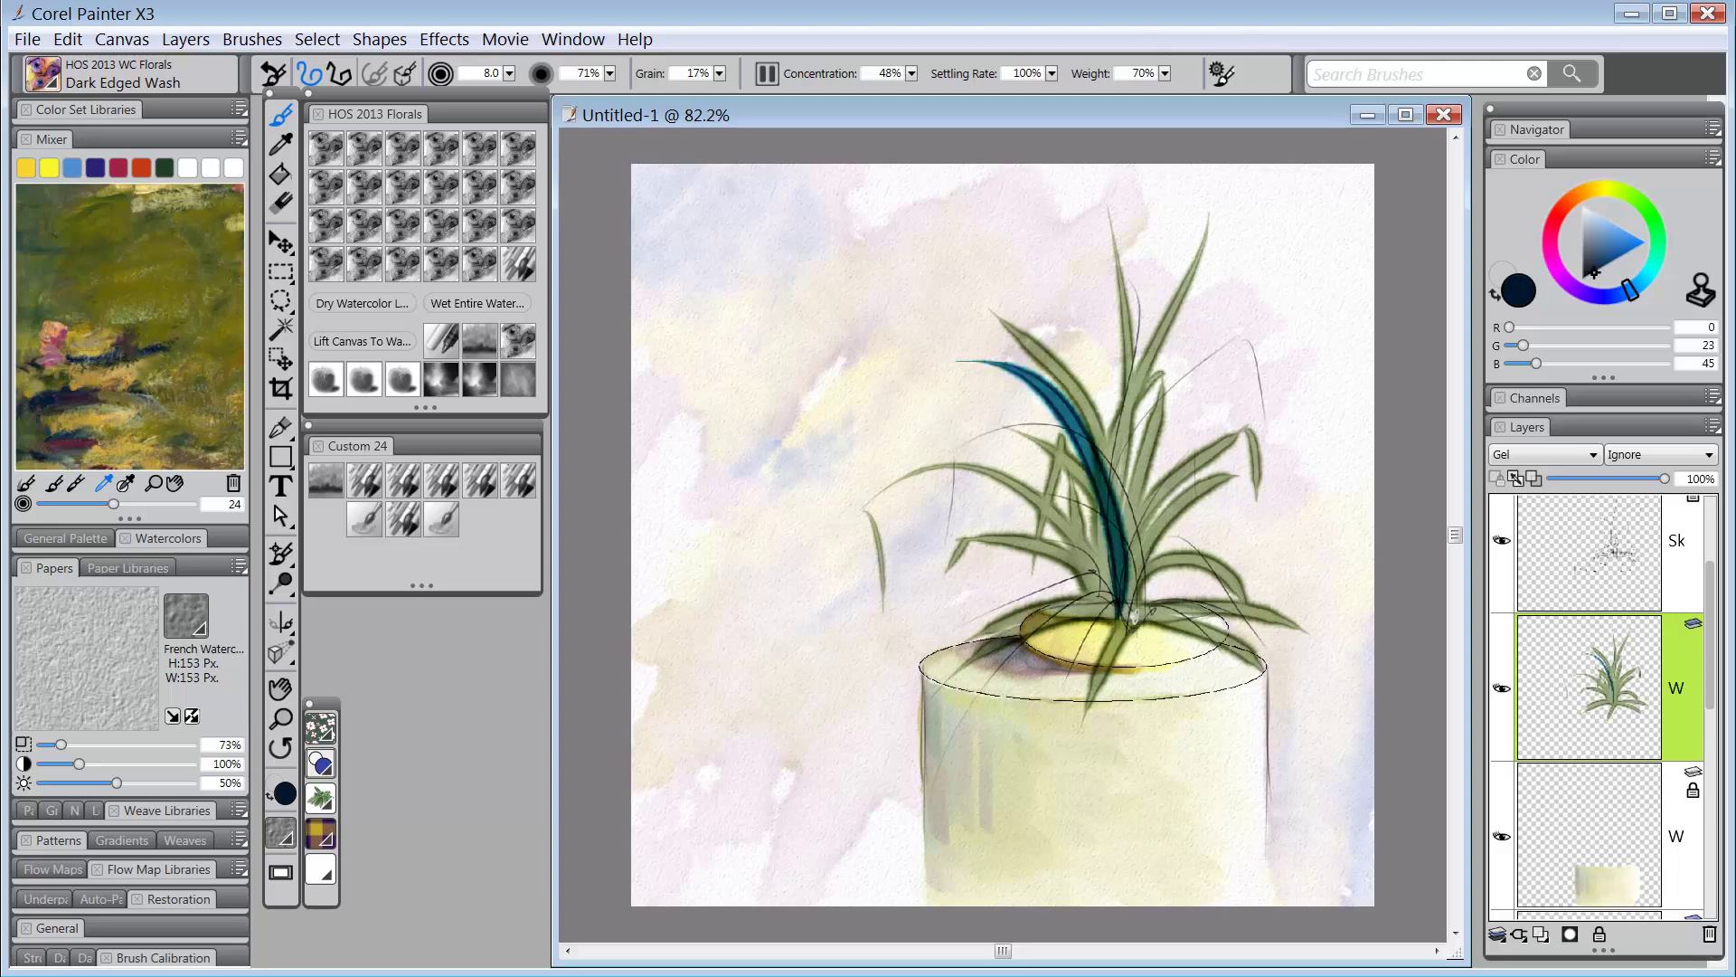
{"action": "key", "text": "ctrl+z"}
With diffusion paused, paint thin dark blue leaves (R 13, G 24, B 48) among the green foliage, and resume diffusion to spread them.
{"action": "left_click", "coordinate": [767, 74]}
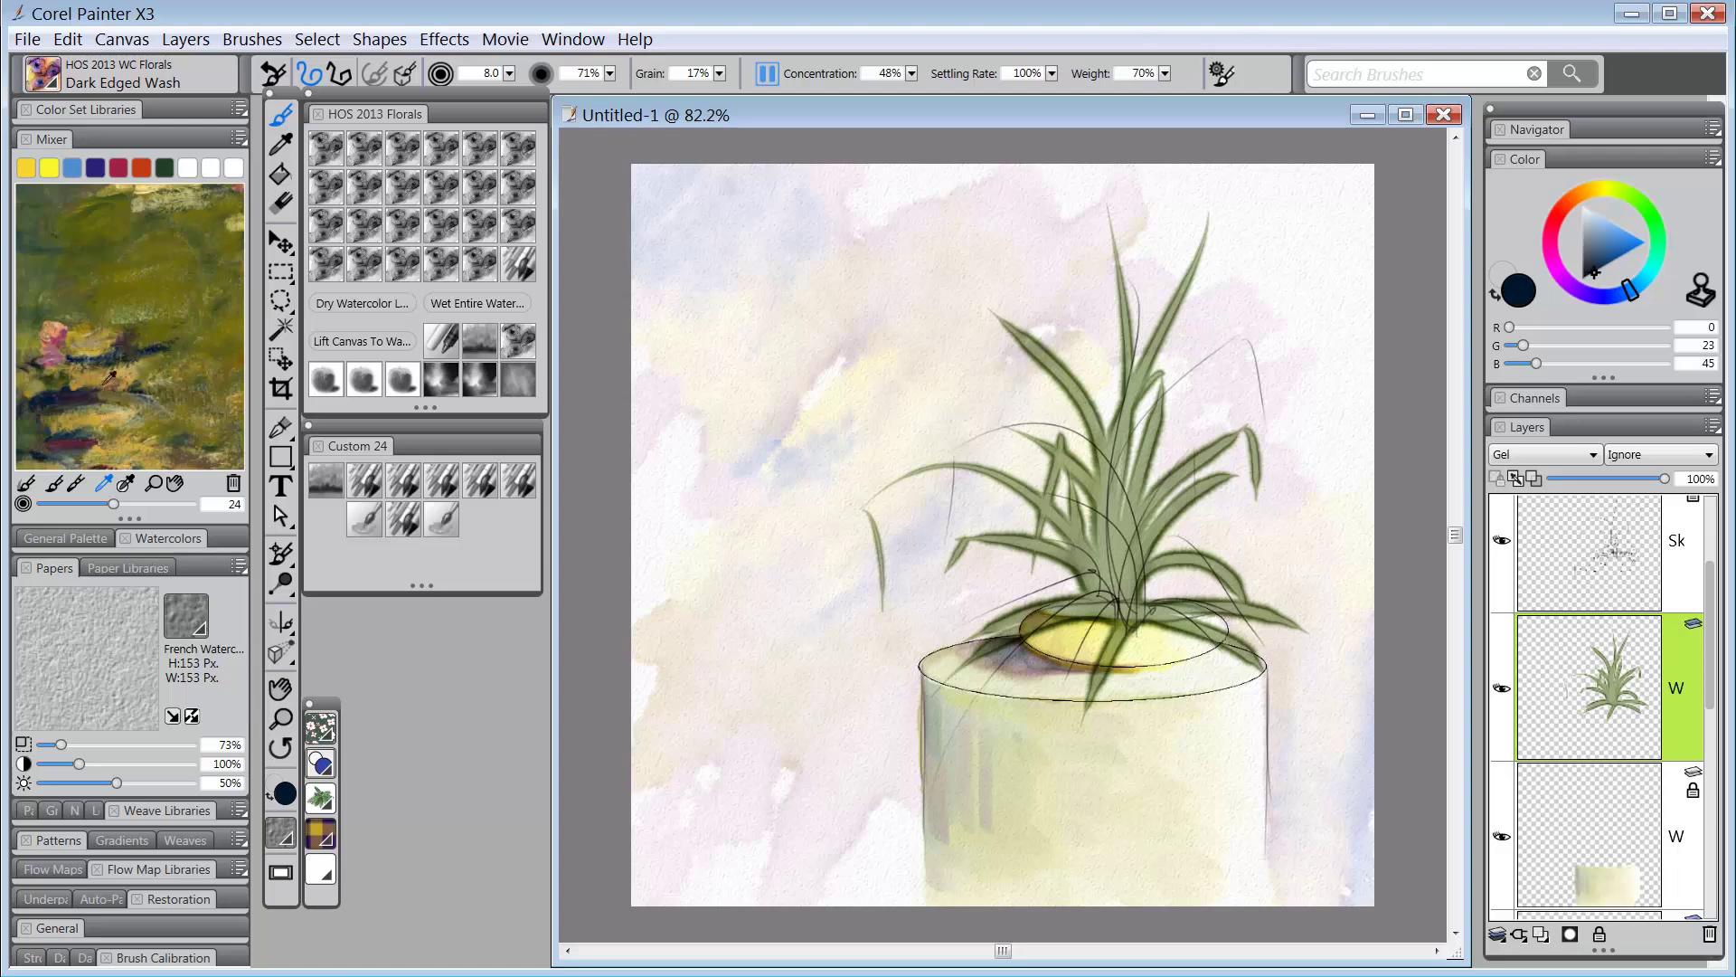
{"action": "left_click", "coordinate": [63, 406]}
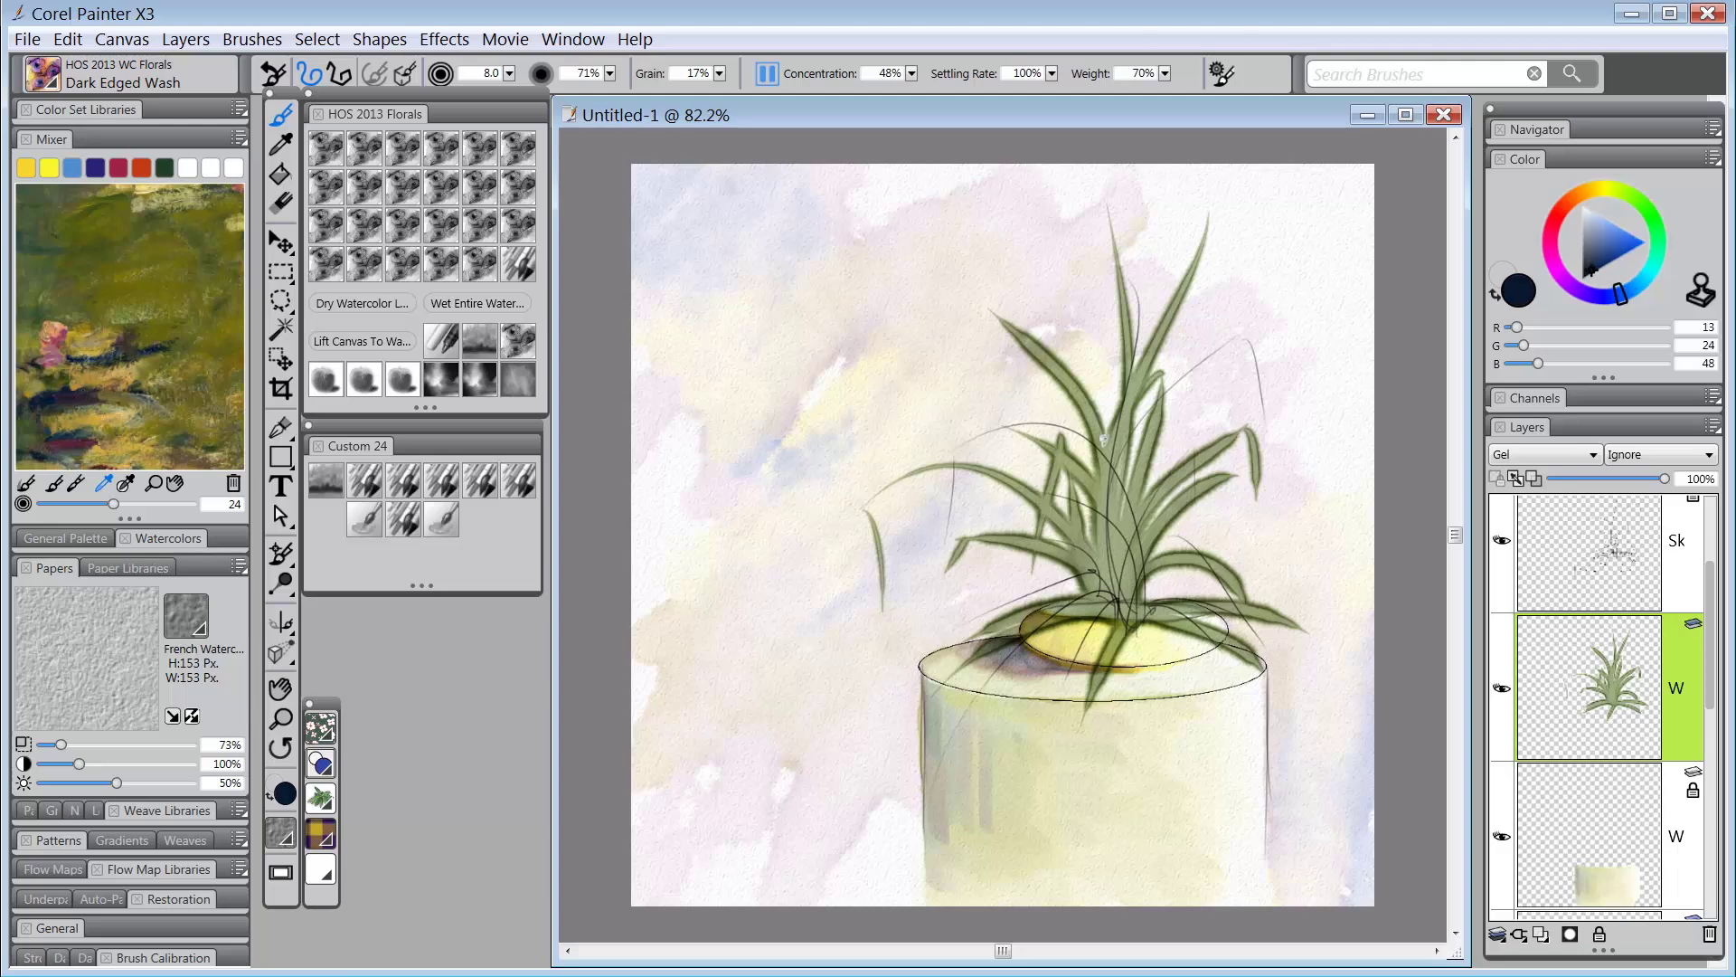
{"action": "left_click_drag", "start_coordinate": [1119, 608], "coordinate": [953, 372]}
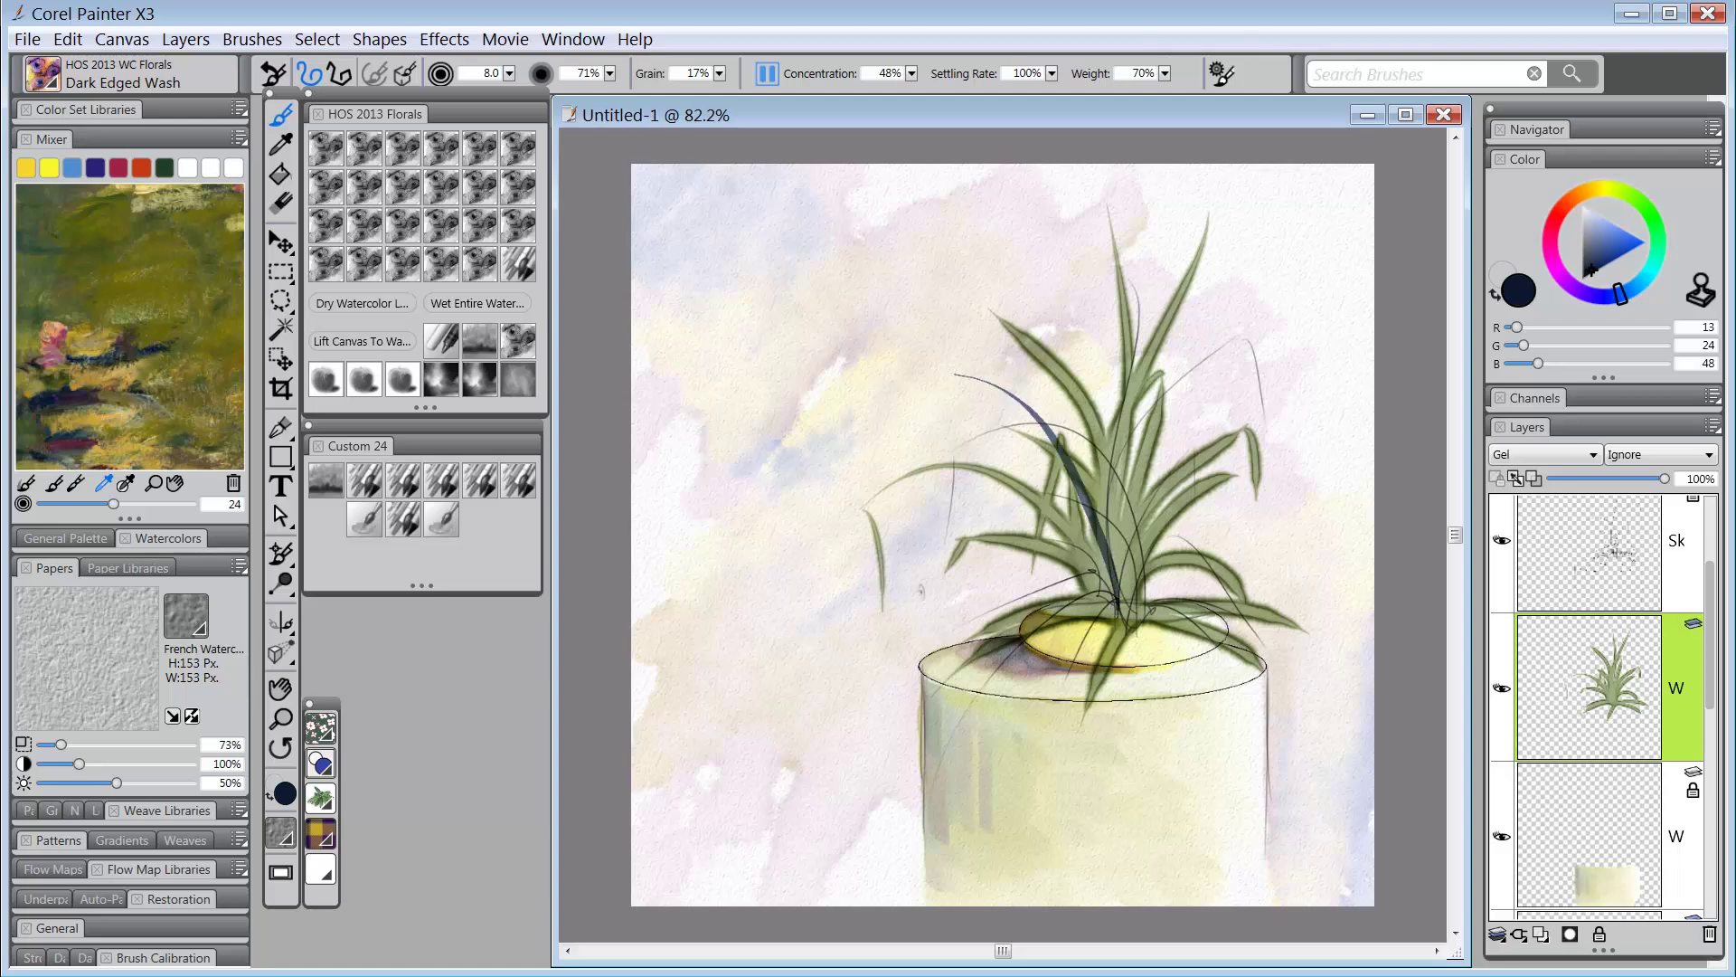
{"action": "left_click_drag", "start_coordinate": [1119, 611], "coordinate": [1228, 576]}
{"action": "left_click_drag", "start_coordinate": [1121, 613], "coordinate": [1207, 674]}
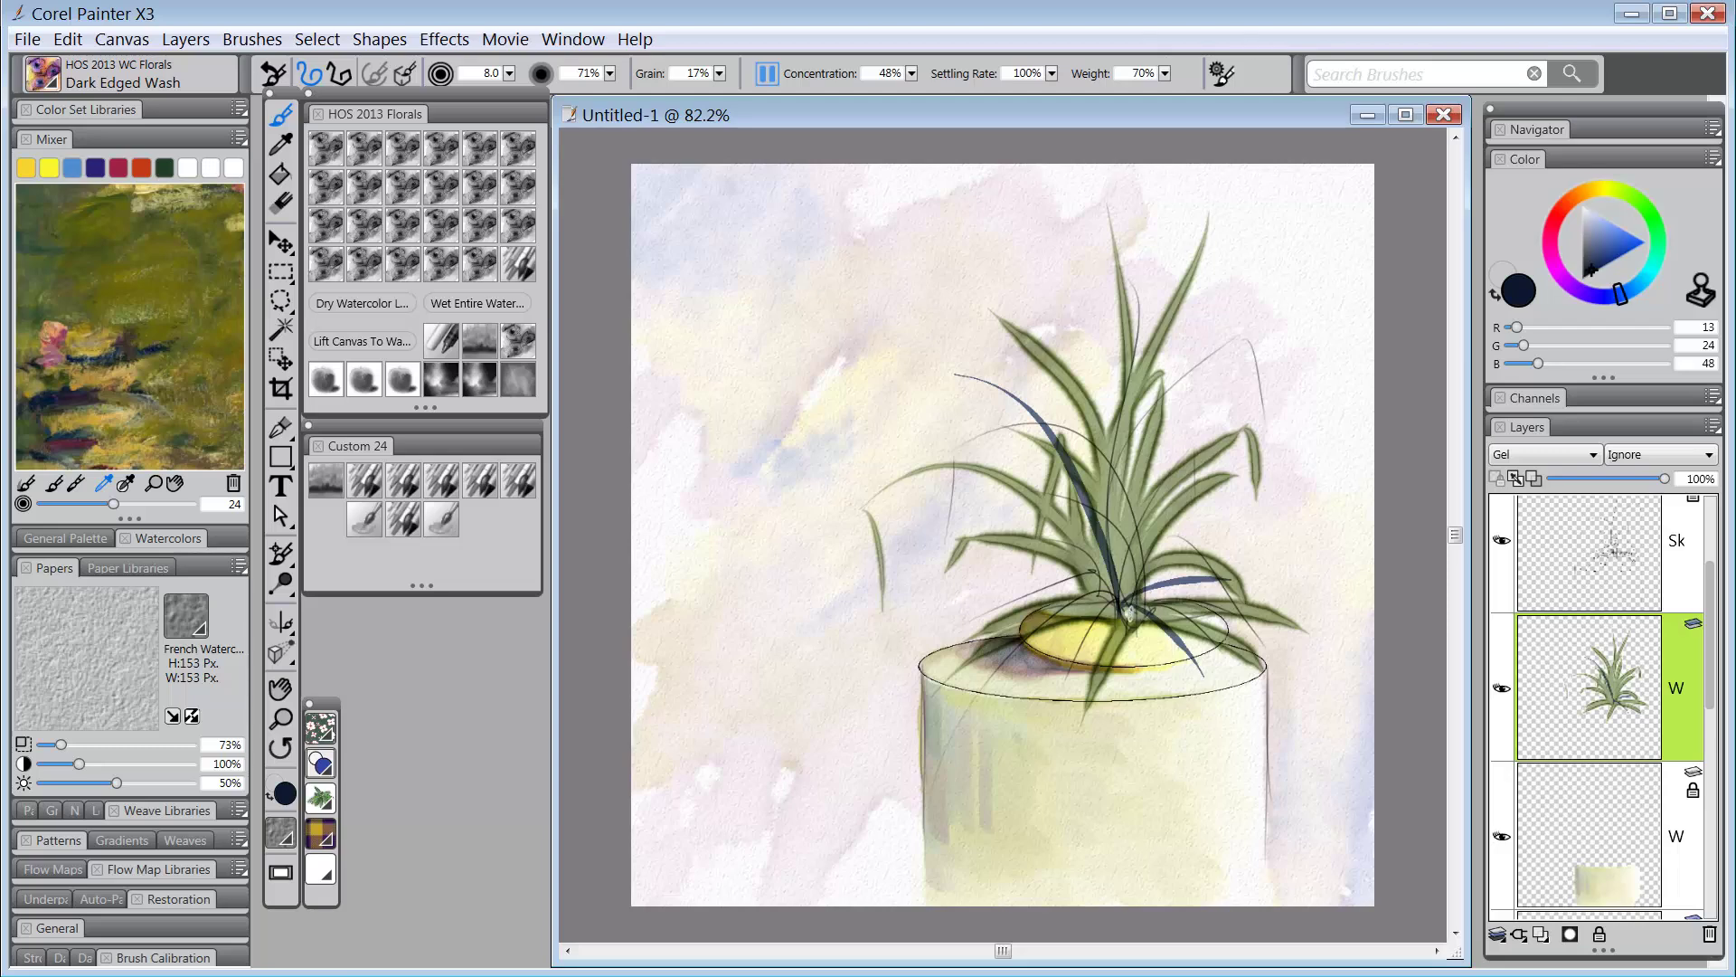
{"action": "mouse_move", "coordinate": [1130, 620]}
{"action": "left_mouse_down"}
{"action": "mouse_move", "coordinate": [1213, 356]}
{"action": "mouse_move", "coordinate": [1208, 437]}
{"action": "left_mouse_up"}
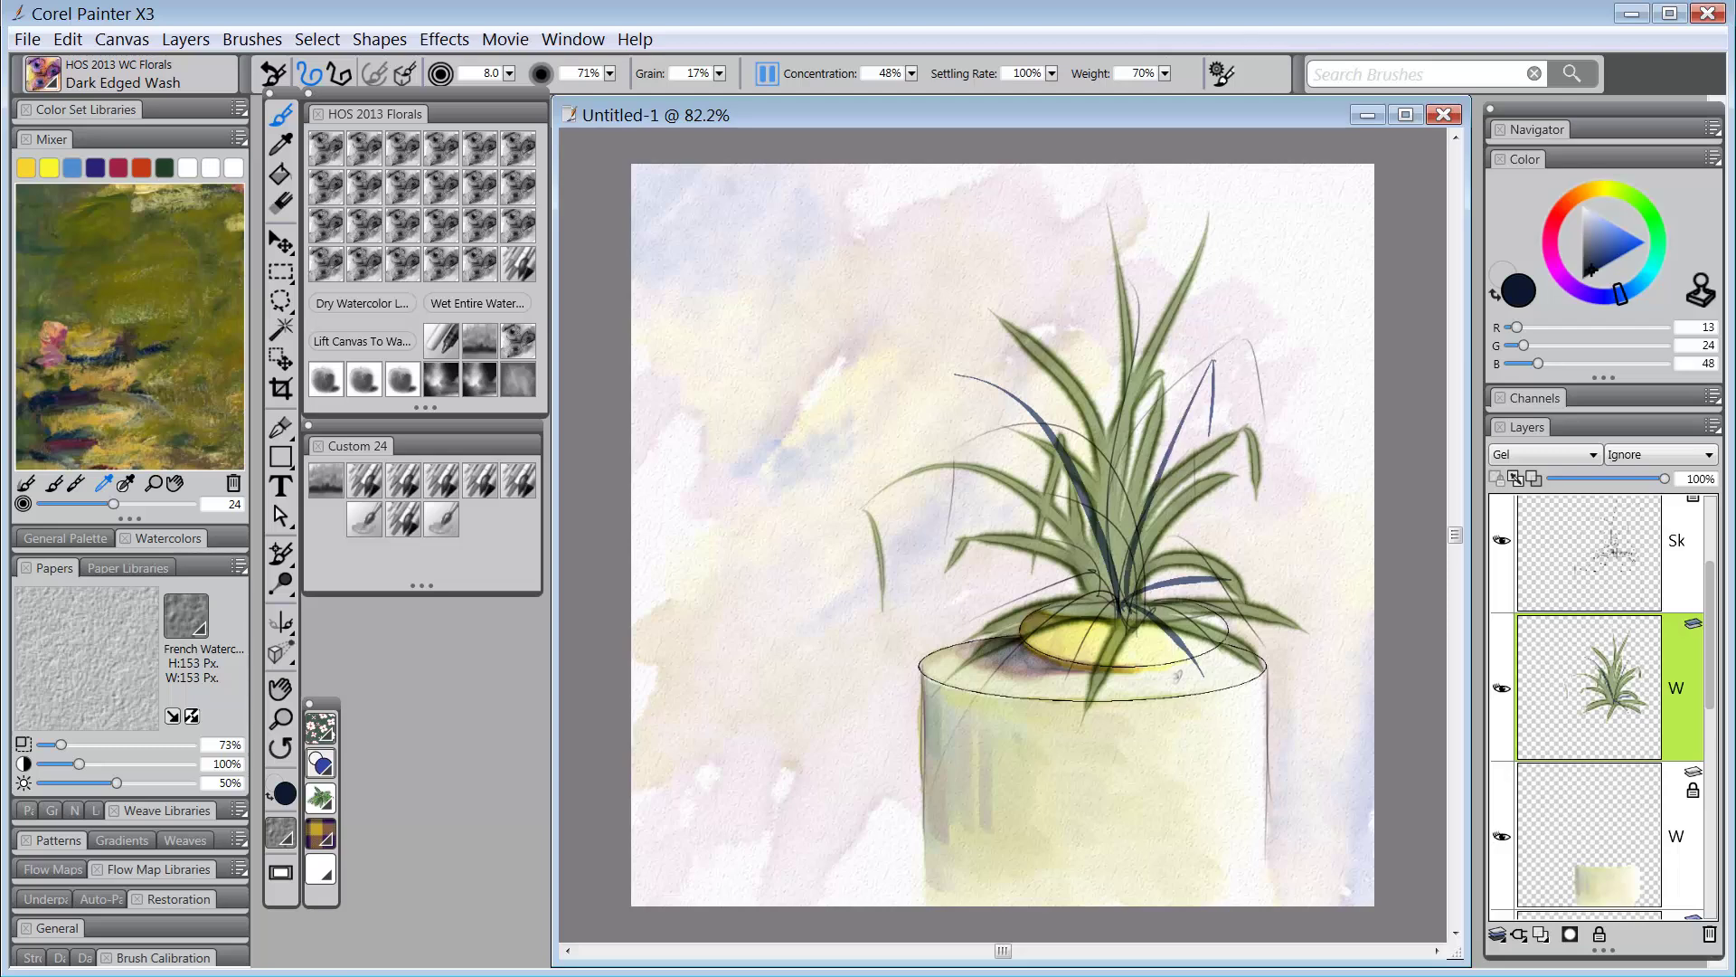
{"action": "mouse_move", "coordinate": [1115, 605]}
{"action": "left_mouse_down"}
{"action": "mouse_move", "coordinate": [943, 589]}
{"action": "mouse_move", "coordinate": [938, 653]}
{"action": "left_mouse_up"}
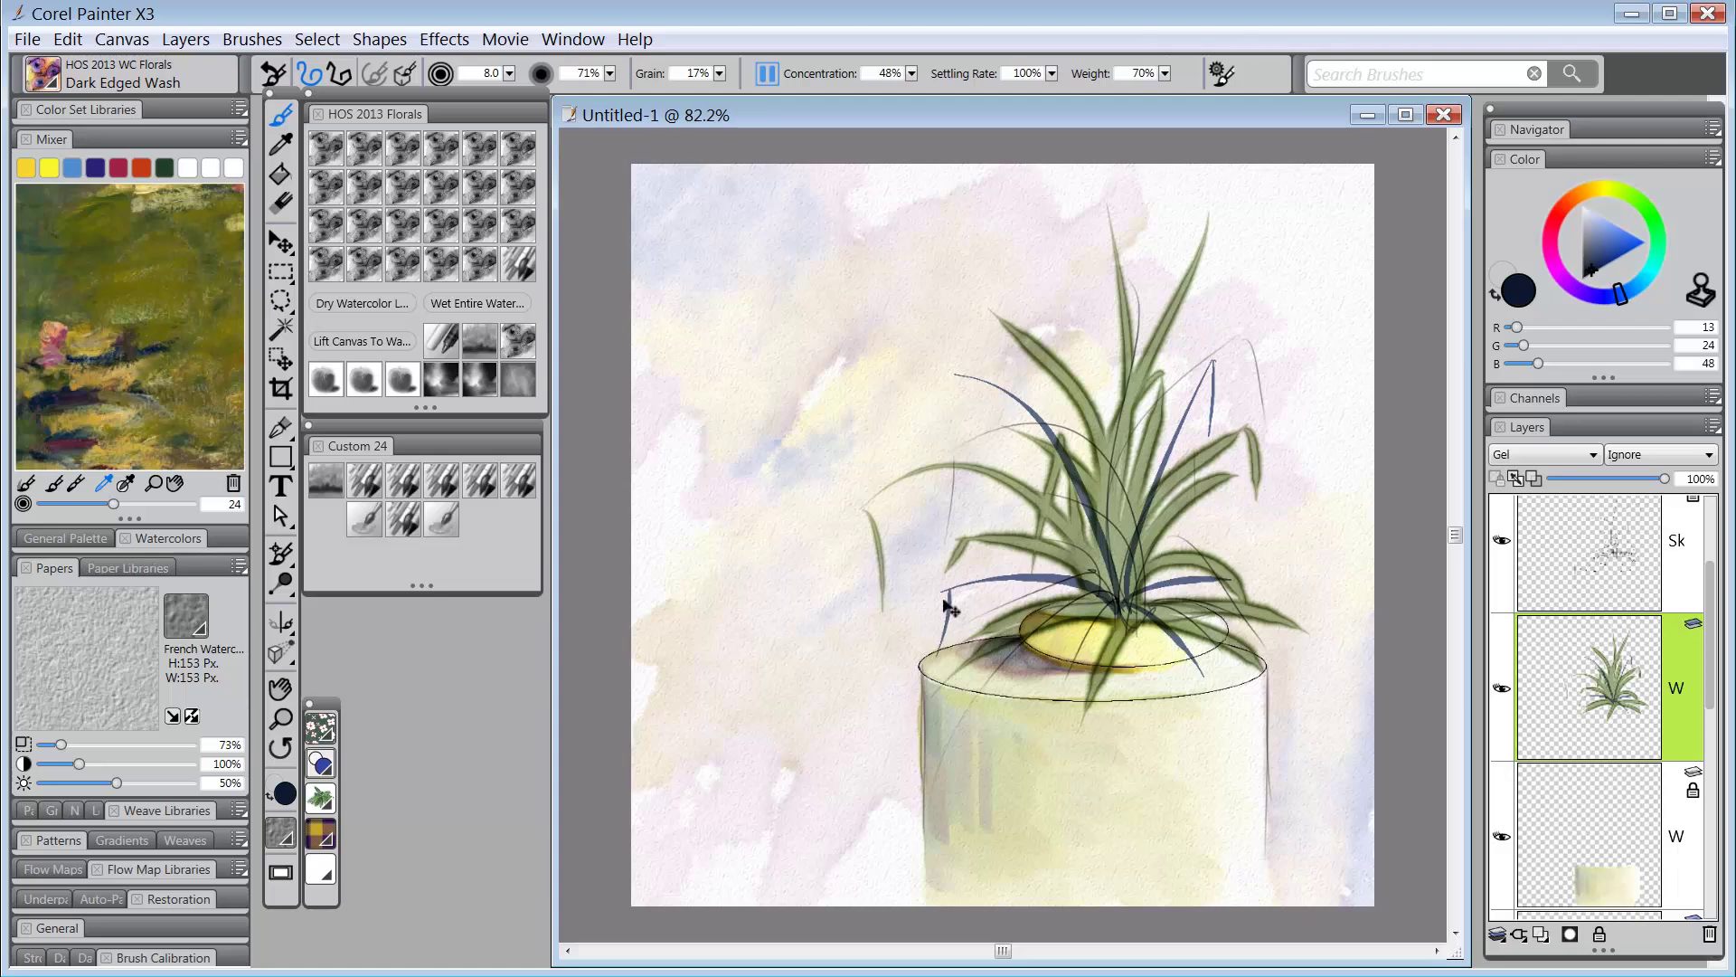
{"action": "key", "text": "ctrl+z"}
{"action": "left_click_drag", "start_coordinate": [950, 590], "coordinate": [936, 640]}
{"action": "left_click_drag", "start_coordinate": [1121, 503], "coordinate": [1200, 268]}
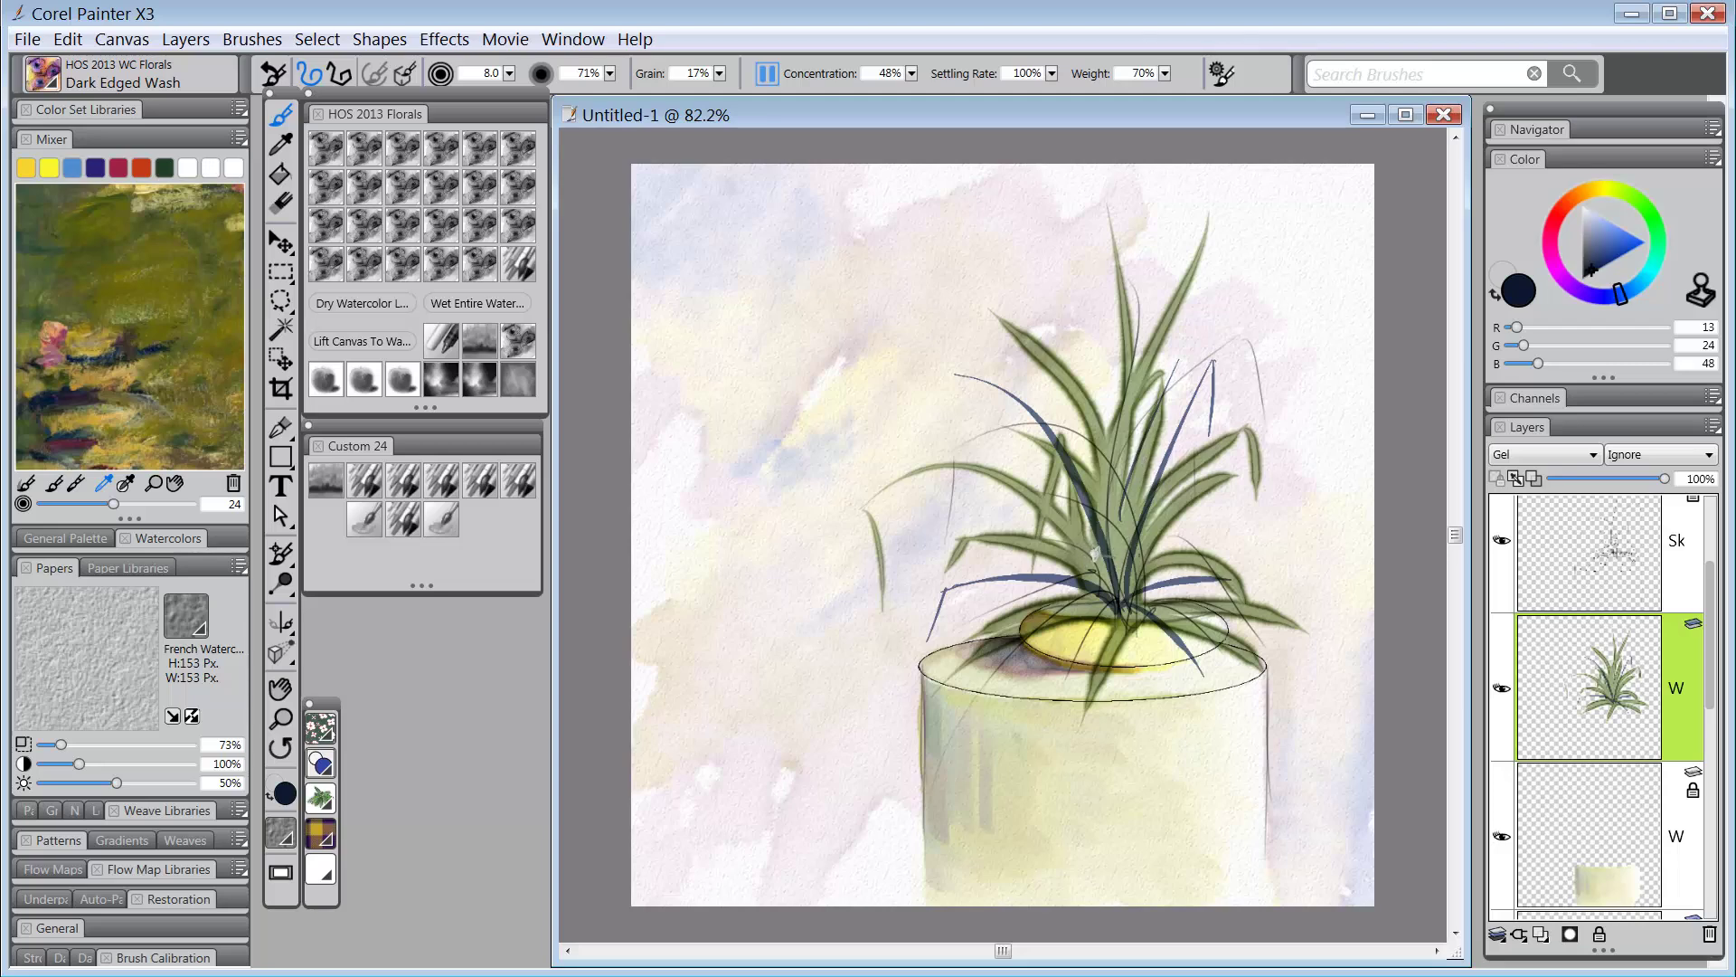
{"action": "left_click_drag", "start_coordinate": [1096, 529], "coordinate": [886, 421]}
{"action": "left_click_drag", "start_coordinate": [1151, 549], "coordinate": [1277, 501]}
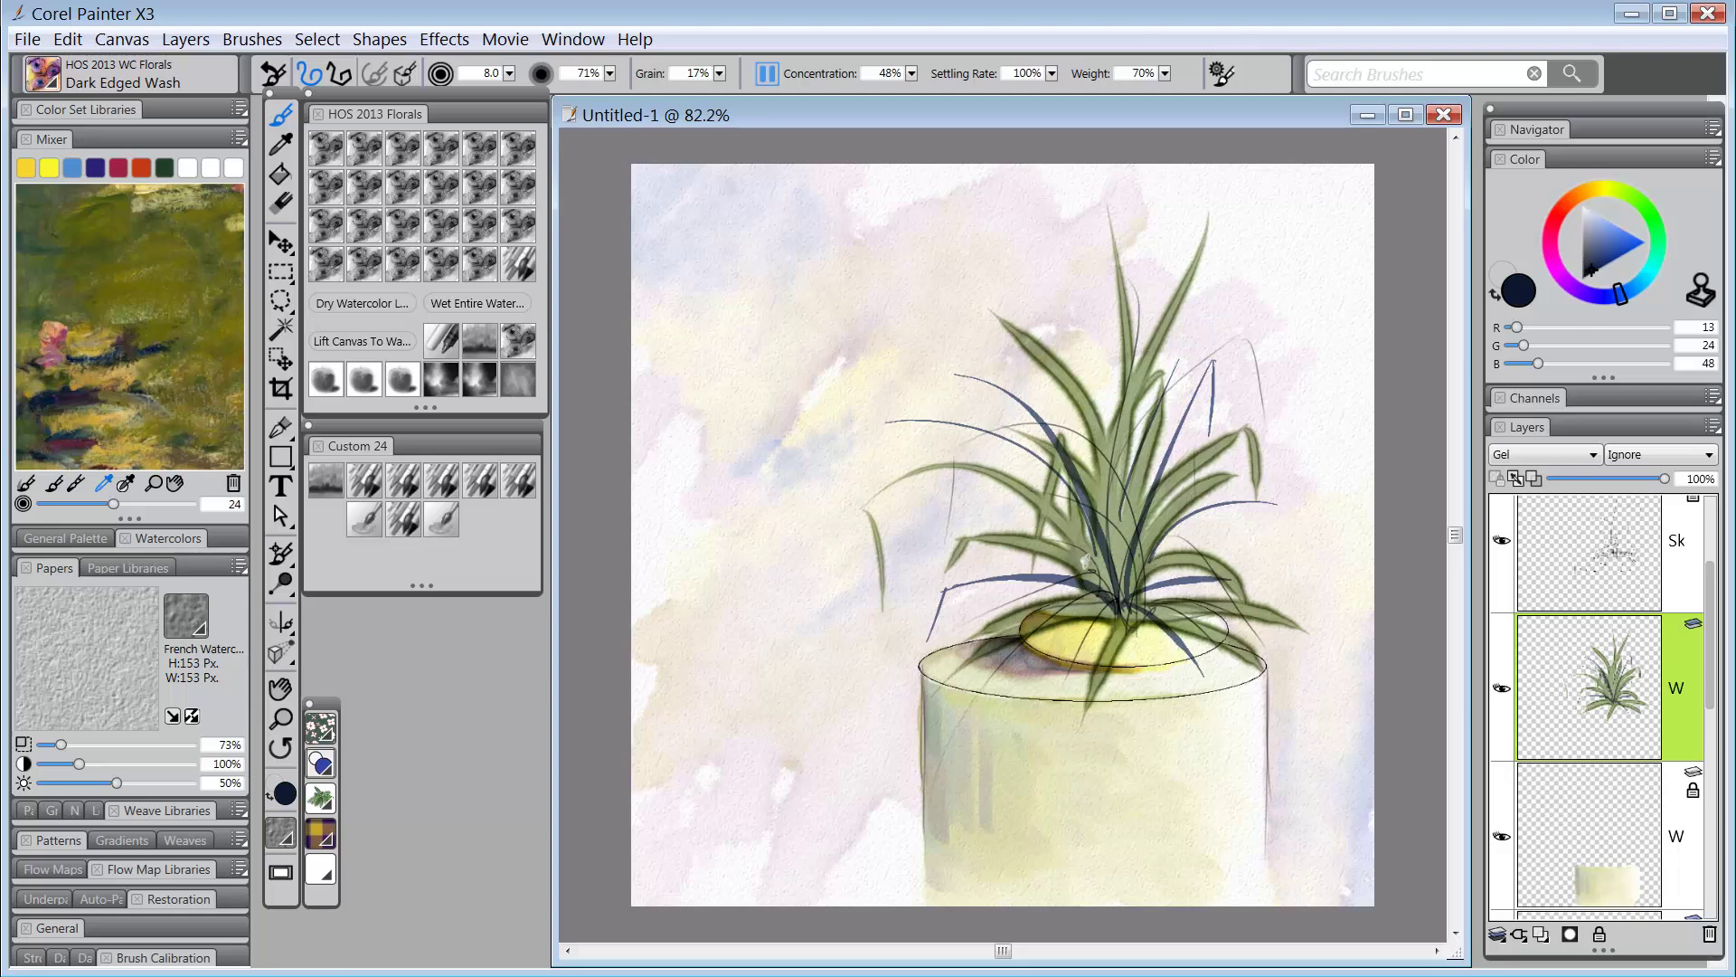
{"action": "left_click_drag", "start_coordinate": [1080, 542], "coordinate": [943, 518]}
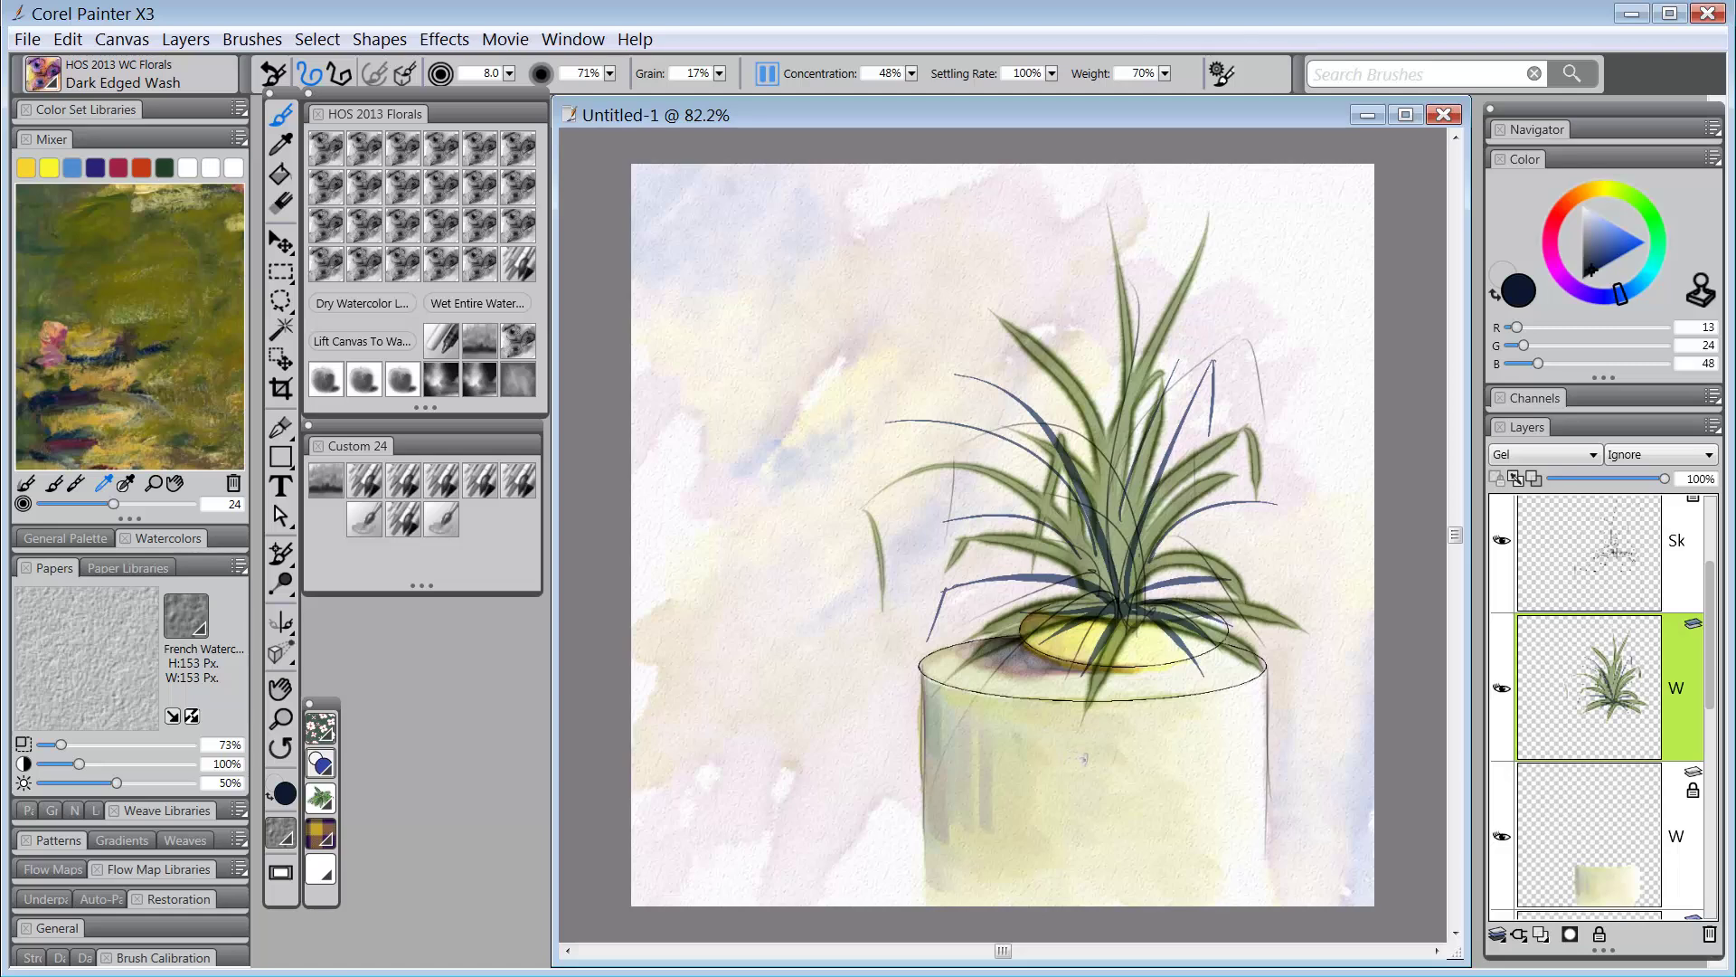
{"action": "left_click", "coordinate": [767, 75]}
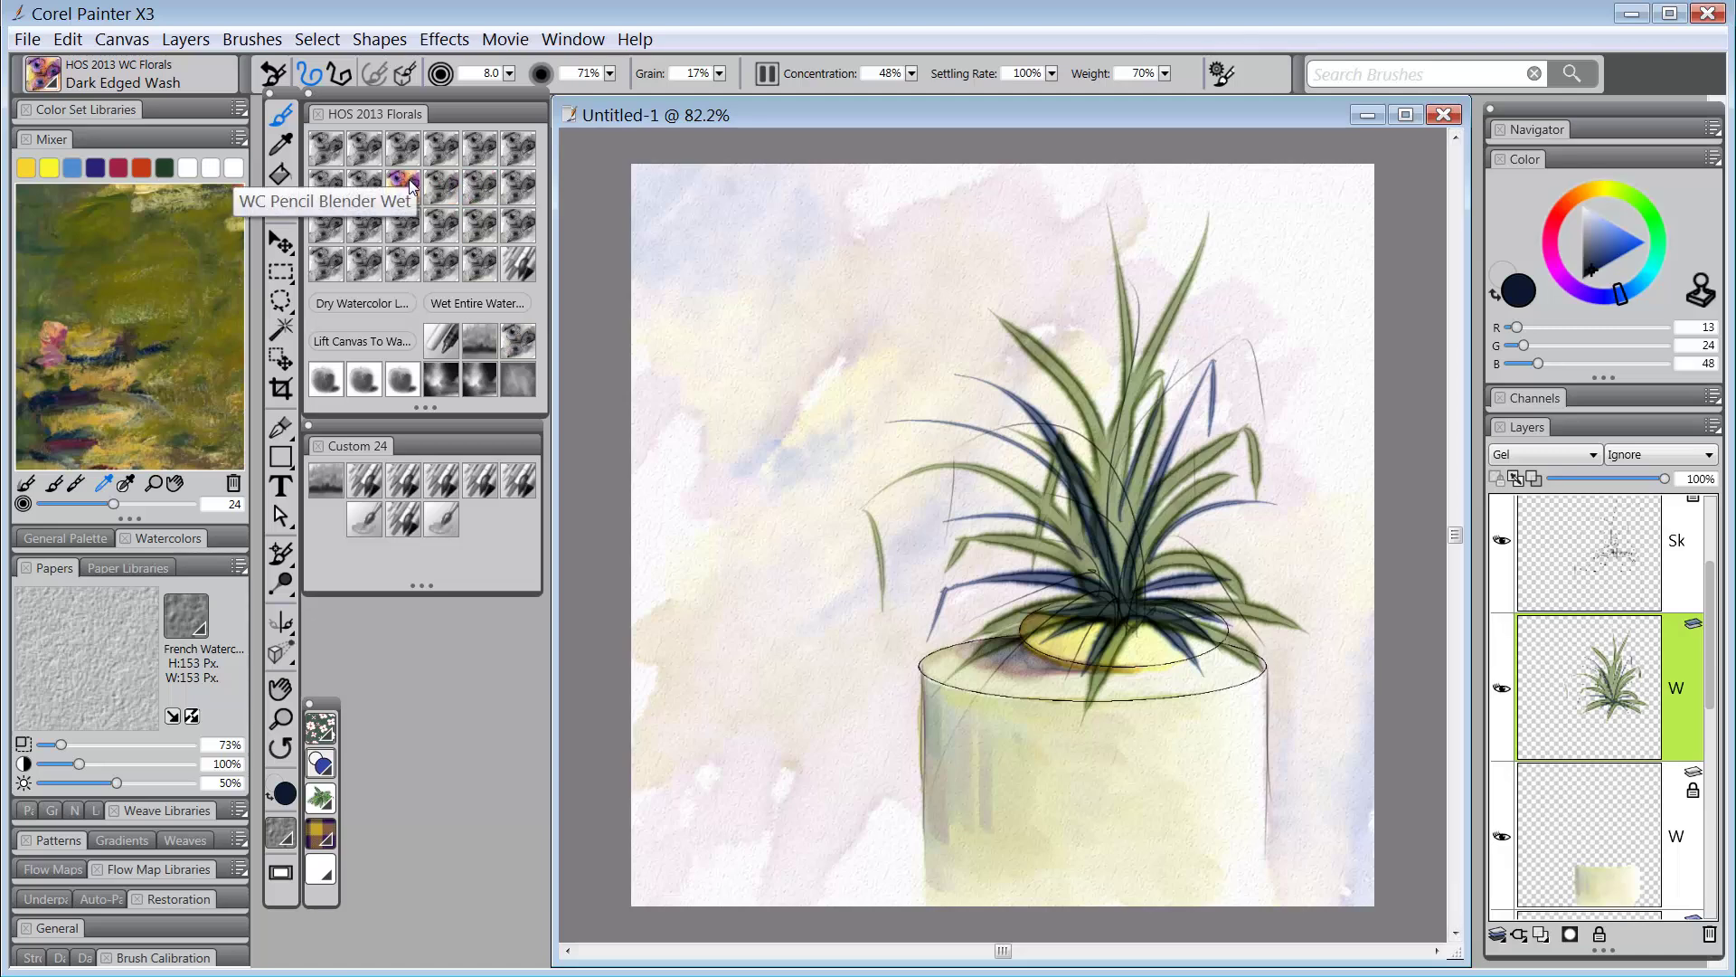
Choose the Thick and Thin 17 brush at size 2.1 and draw fine dark blue stems through the upper foliage.
{"action": "left_click", "coordinate": [367, 187]}
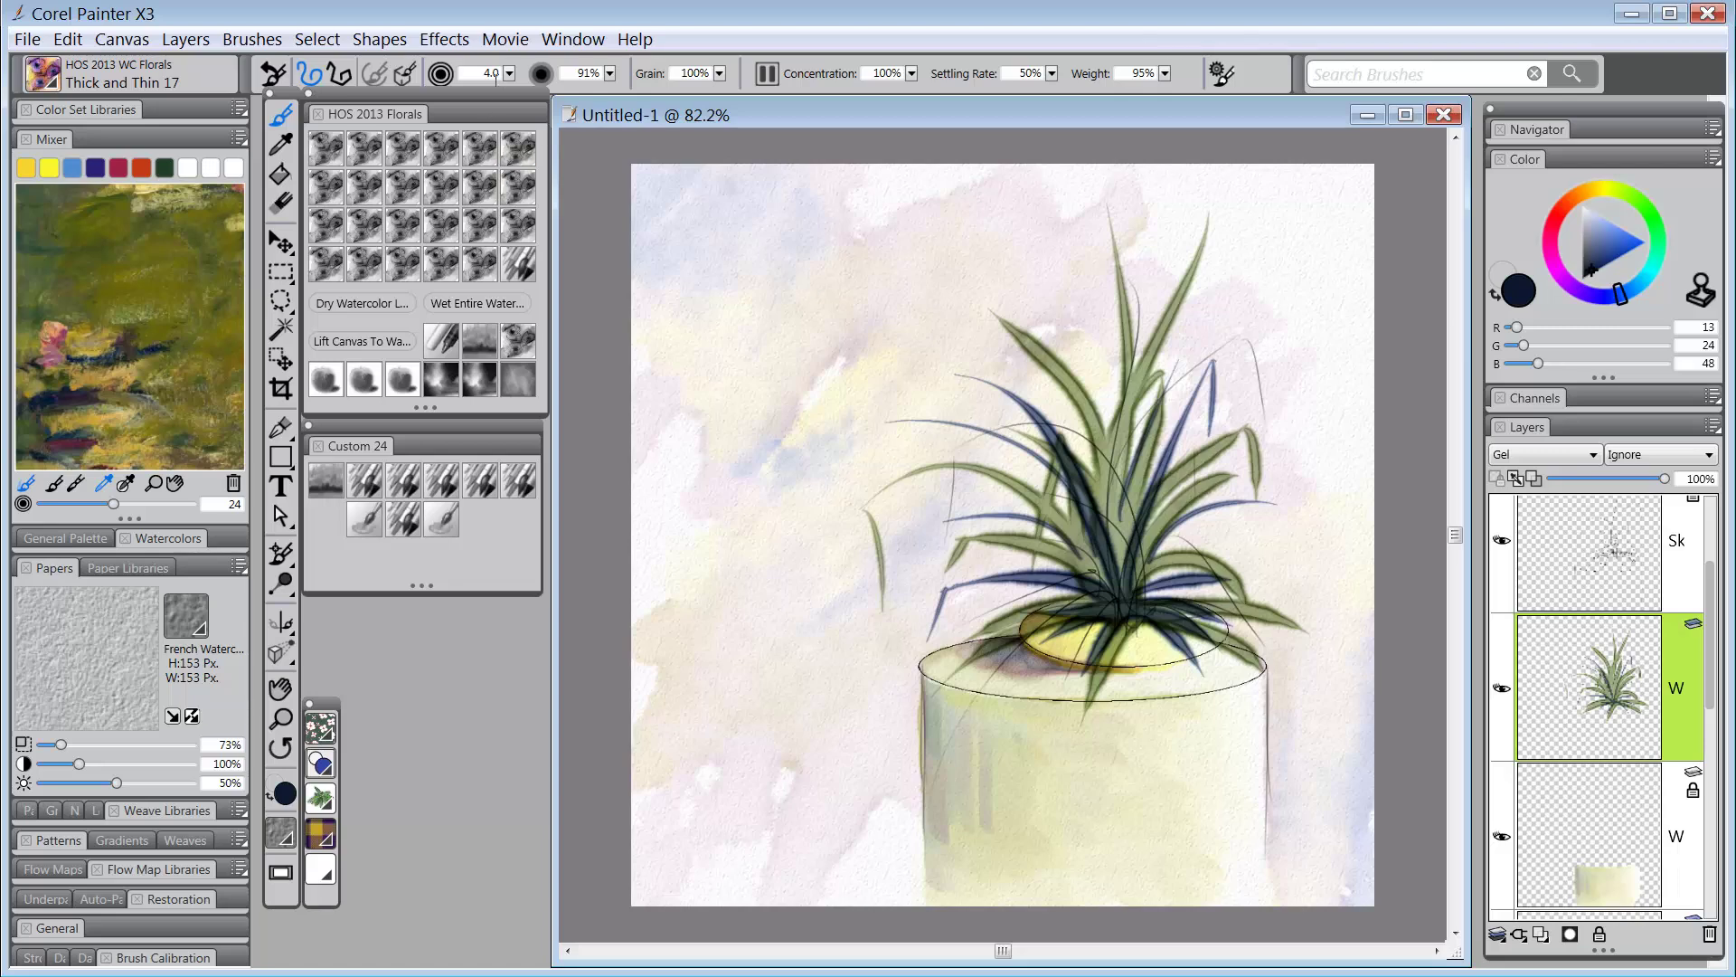
{"action": "left_click_drag", "start_coordinate": [510, 74], "coordinate": [223, 90]}
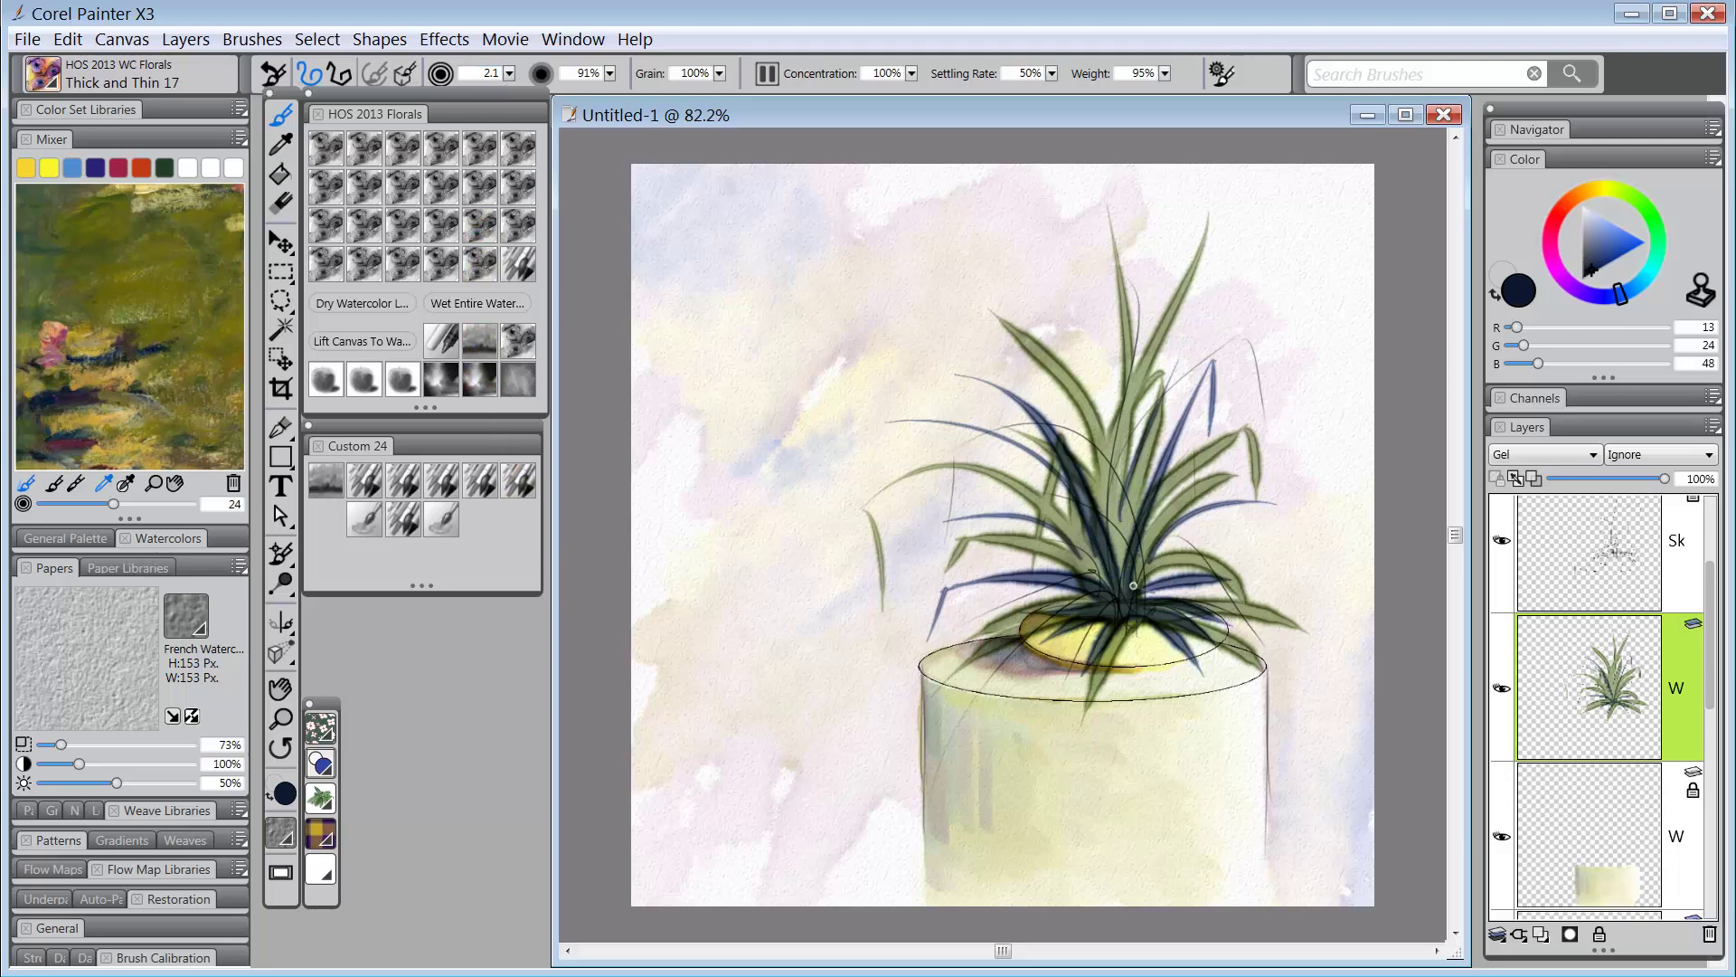
{"action": "left_click_drag", "start_coordinate": [1151, 515], "coordinate": [1281, 353]}
{"action": "mouse_move", "coordinate": [1158, 604]}
{"action": "left_mouse_down"}
{"action": "mouse_move", "coordinate": [1156, 267]}
{"action": "mouse_move", "coordinate": [1124, 624]}
{"action": "left_mouse_up"}
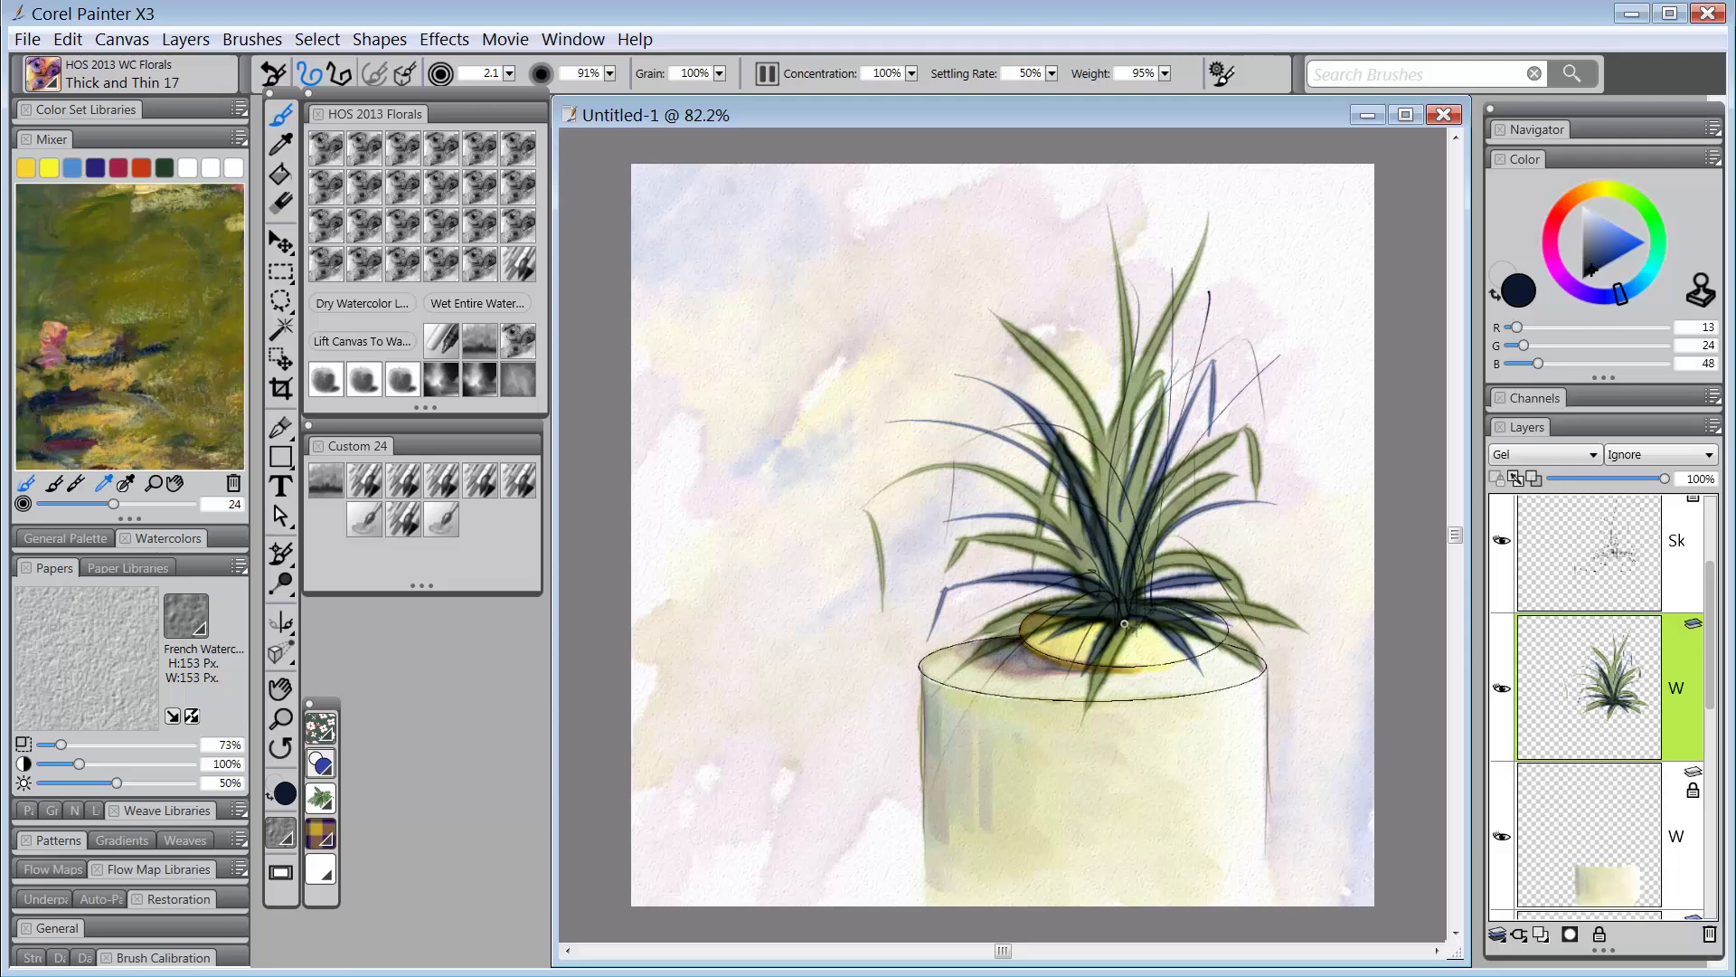
{"action": "left_click_drag", "start_coordinate": [1088, 324], "coordinate": [1143, 615]}
{"action": "mouse_move", "coordinate": [1069, 361]}
{"action": "left_mouse_down"}
{"action": "mouse_move", "coordinate": [1096, 380]}
{"action": "mouse_move", "coordinate": [1131, 624]}
{"action": "left_mouse_up"}
{"action": "left_click_drag", "start_coordinate": [1118, 323], "coordinate": [1145, 644]}
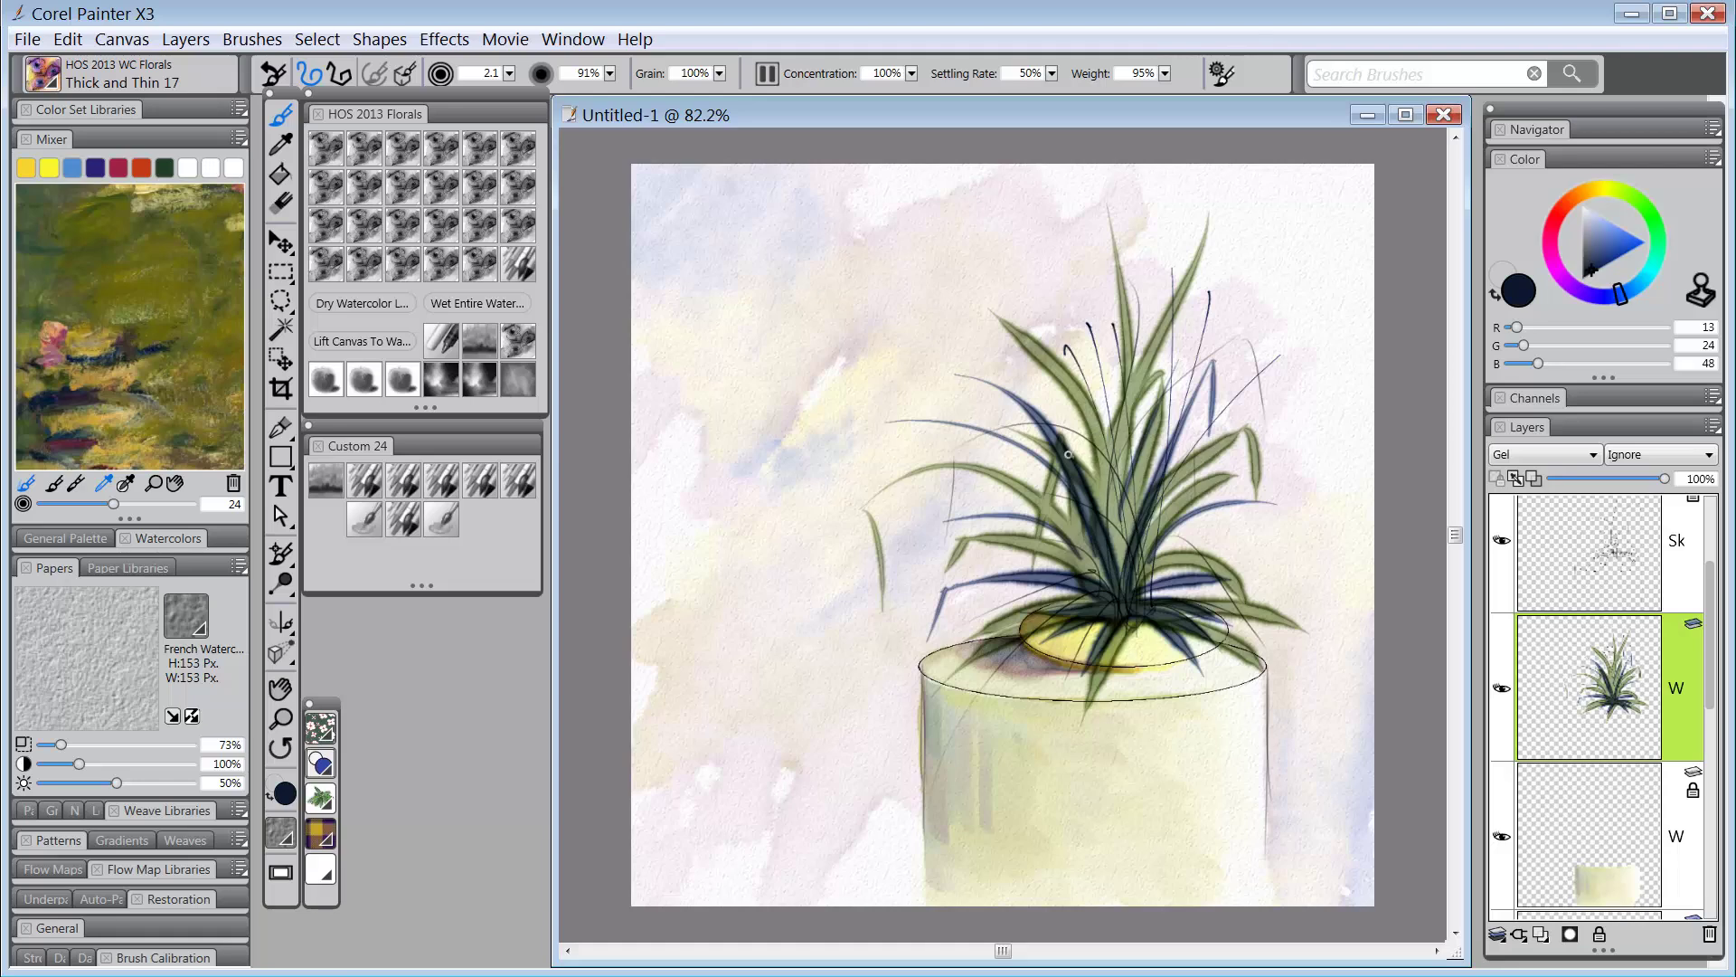
Draw fine dark blue stems arching outward on both sides of the plant, undoing the last stroke.
{"action": "left_click_drag", "start_coordinate": [1022, 376], "coordinate": [1074, 511]}
{"action": "left_click_drag", "start_coordinate": [1040, 573], "coordinate": [909, 627]}
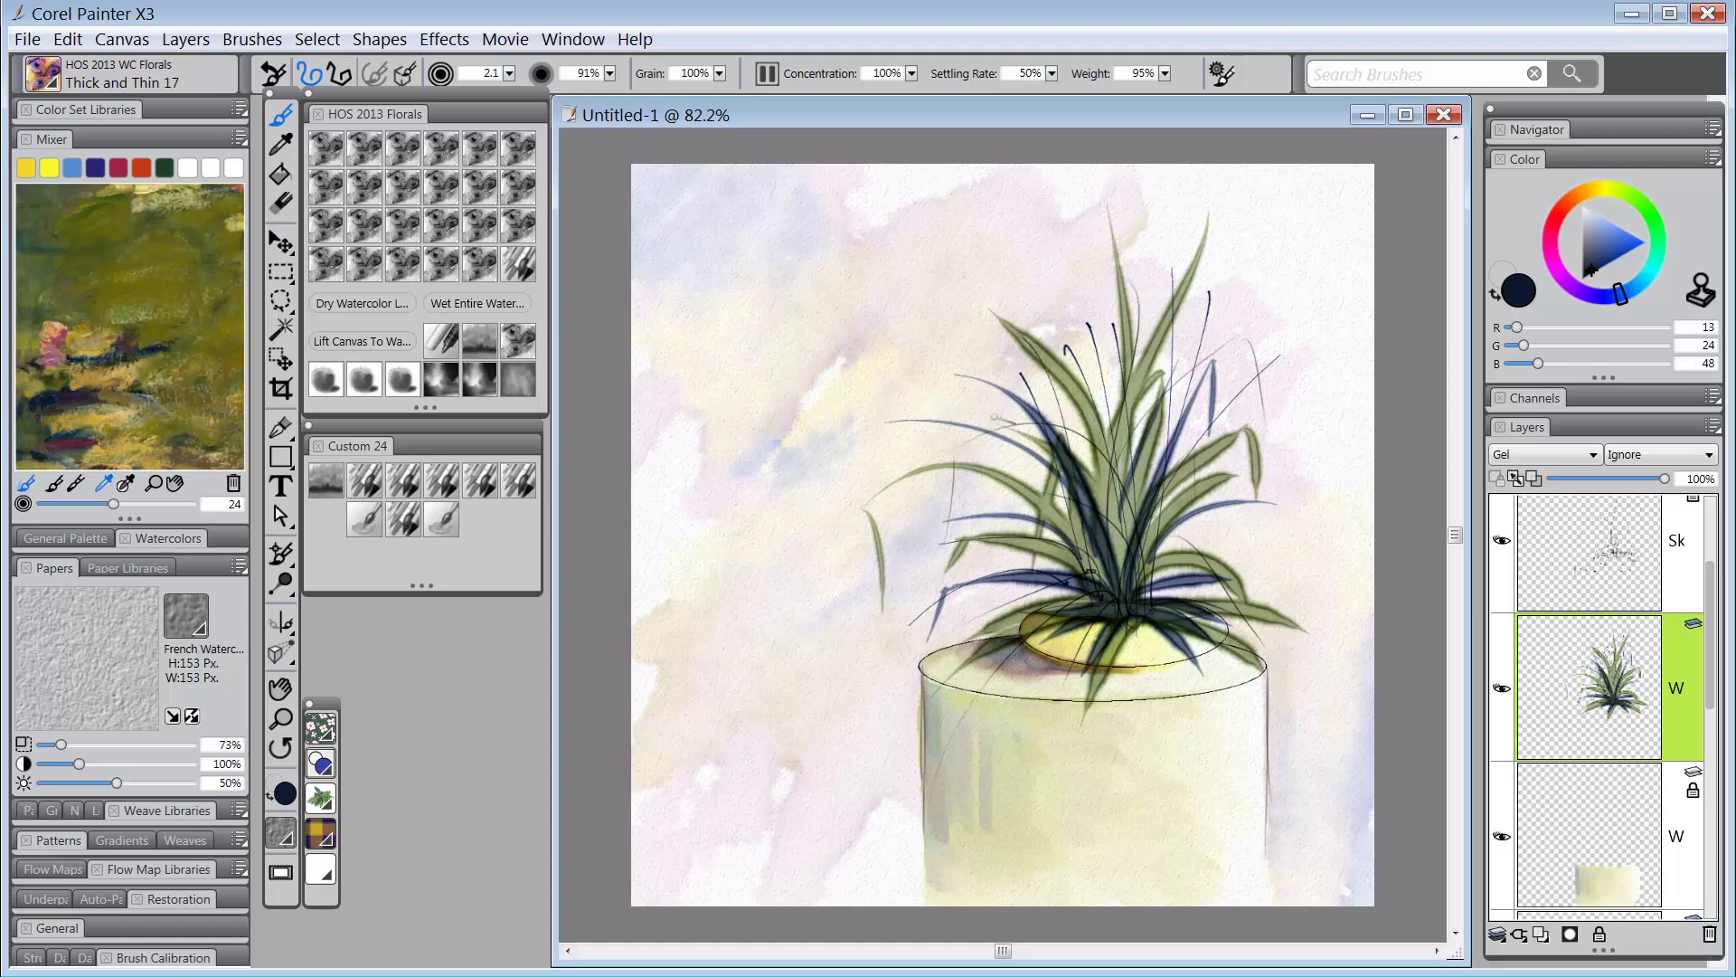
{"action": "left_click_drag", "start_coordinate": [991, 411], "coordinate": [1060, 532]}
{"action": "left_click_drag", "start_coordinate": [1280, 461], "coordinate": [1136, 557]}
{"action": "left_click_drag", "start_coordinate": [1275, 538], "coordinate": [1187, 522]}
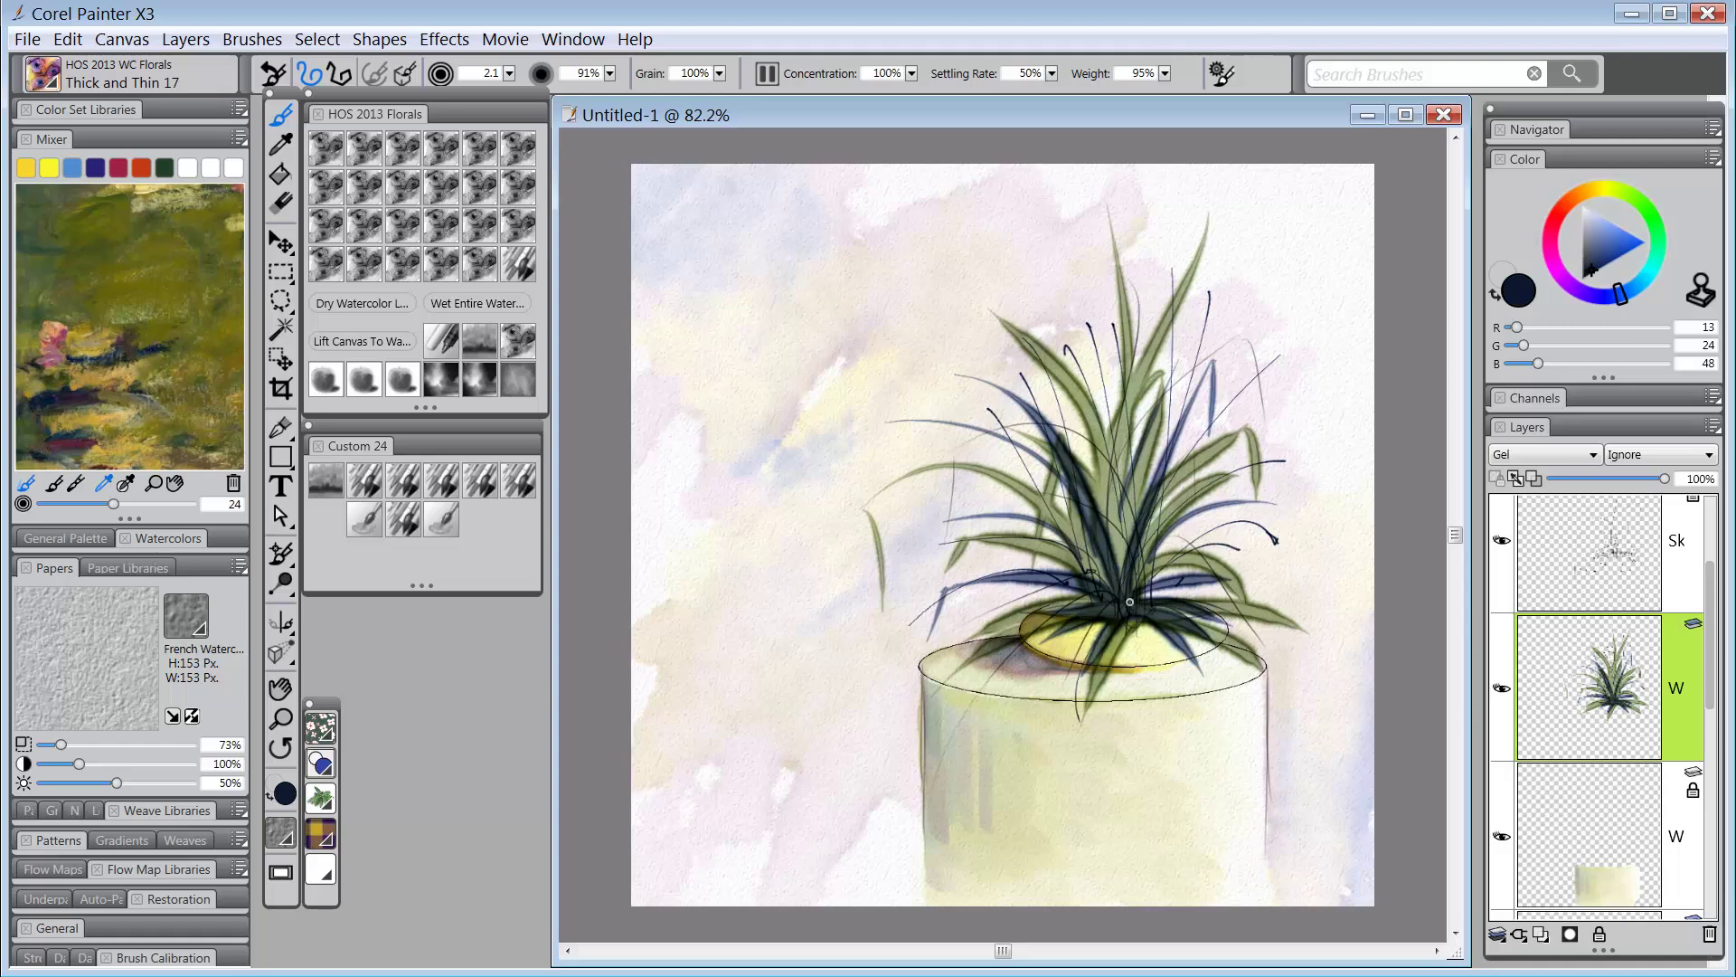
{"action": "key", "text": "ctrl+z"}
Add more fine dark blue lines at the plant's lower right, through its center and along its left side.
{"action": "left_click_drag", "start_coordinate": [1252, 553], "coordinate": [1151, 618]}
{"action": "left_click_drag", "start_coordinate": [1088, 329], "coordinate": [1105, 529]}
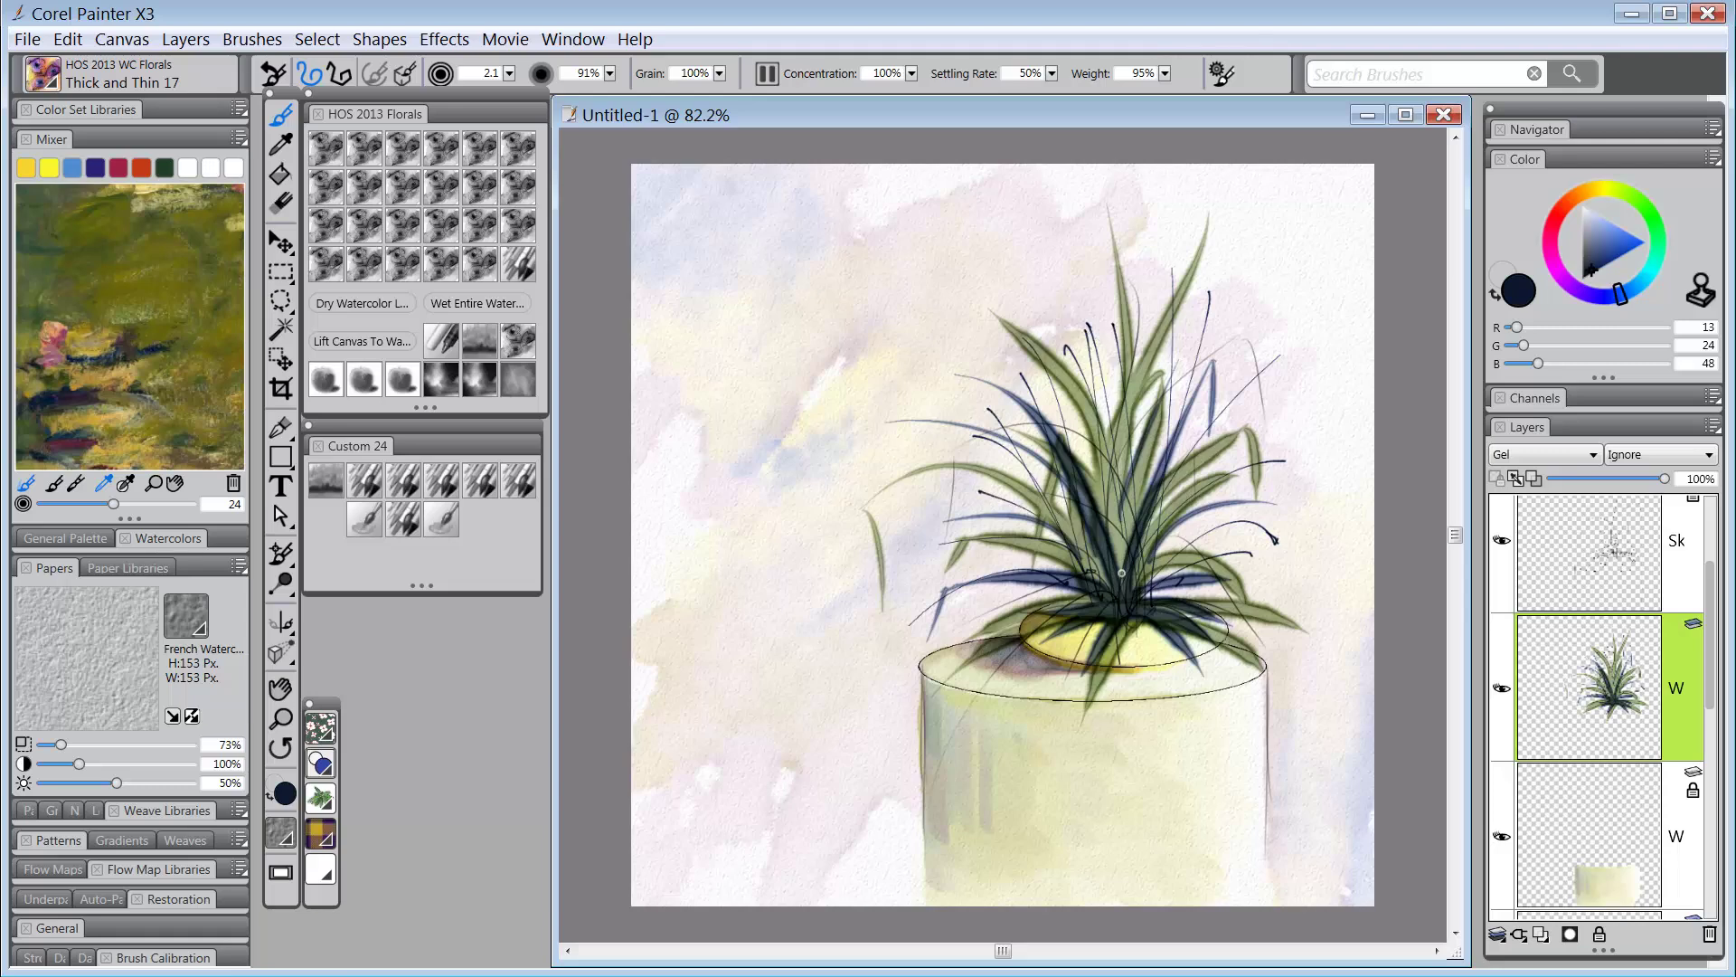
{"action": "left_click_drag", "start_coordinate": [1173, 433], "coordinate": [1145, 502]}
{"action": "left_click_drag", "start_coordinate": [1230, 421], "coordinate": [1156, 566]}
{"action": "left_click_drag", "start_coordinate": [1020, 497], "coordinate": [1122, 621]}
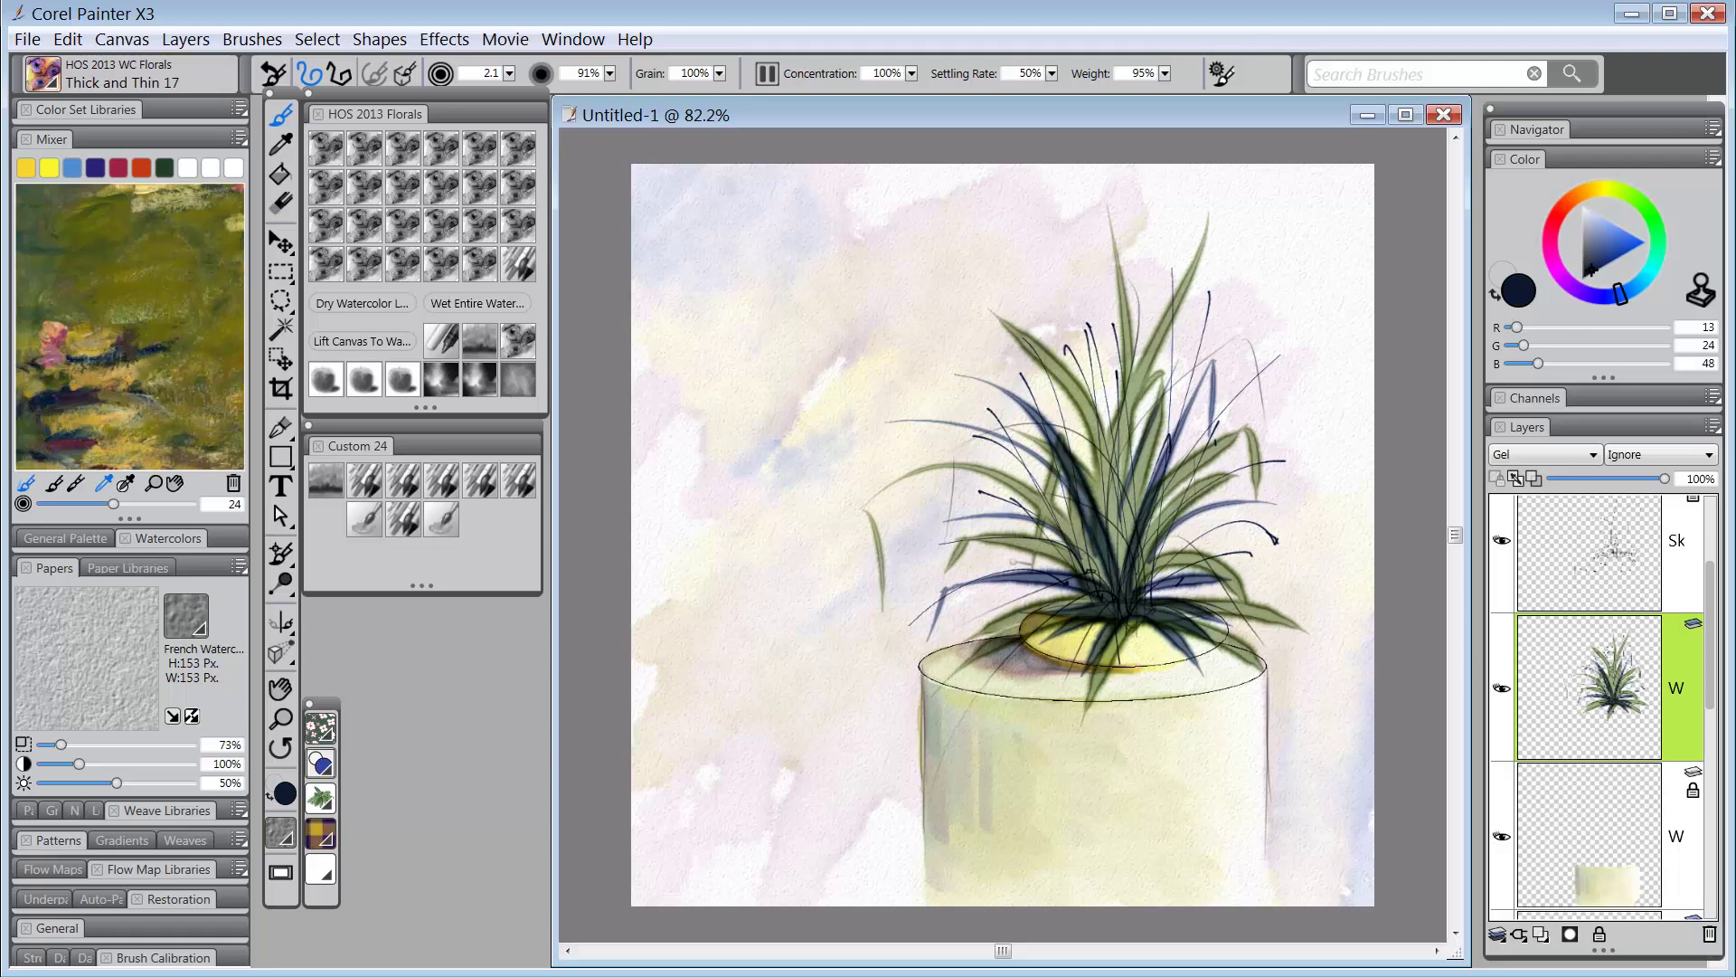
{"action": "left_click_drag", "start_coordinate": [989, 557], "coordinate": [1074, 568]}
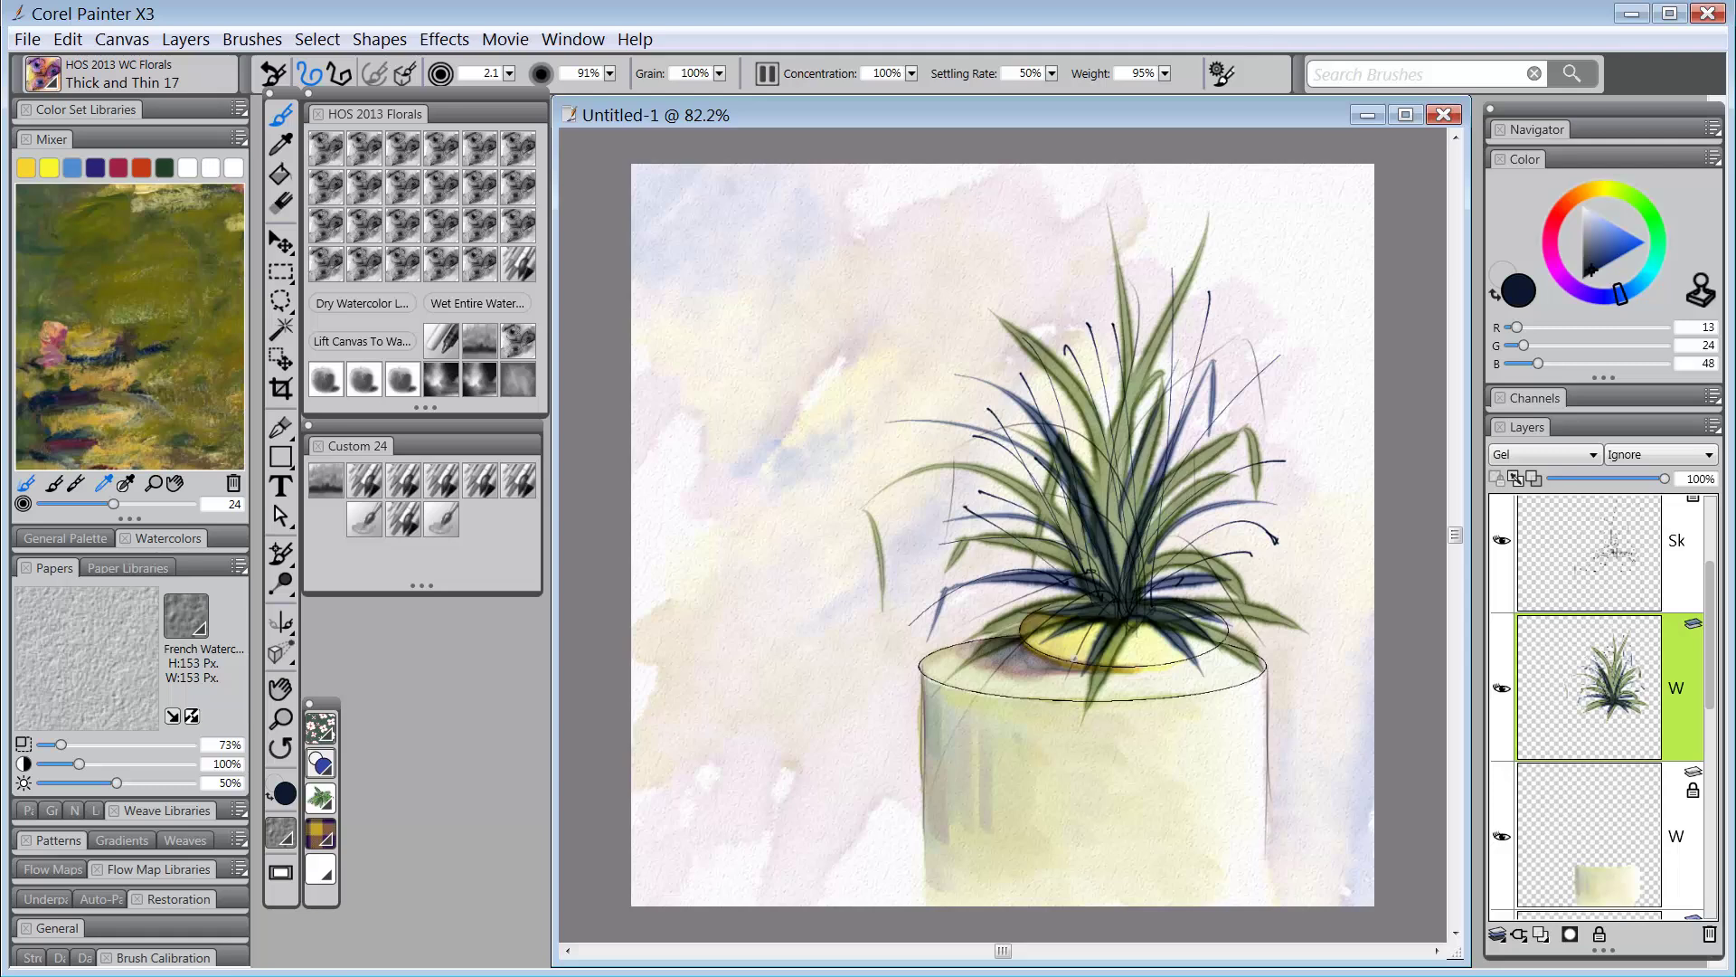
Draw short, fine dark blue lines from the plant's base down over the yellow bowl and the pedestal's top.
{"action": "mouse_move", "coordinate": [1129, 609]}
{"action": "left_mouse_down"}
{"action": "mouse_move", "coordinate": [1083, 652]}
{"action": "mouse_move", "coordinate": [1040, 743]}
{"action": "left_mouse_up"}
{"action": "left_click_drag", "start_coordinate": [1117, 613], "coordinate": [1020, 772]}
{"action": "left_click_drag", "start_coordinate": [1073, 631], "coordinate": [1028, 698]}
{"action": "mouse_move", "coordinate": [1126, 615]}
{"action": "left_mouse_down"}
{"action": "mouse_move", "coordinate": [1162, 655]}
{"action": "mouse_move", "coordinate": [1154, 634]}
{"action": "left_mouse_up"}
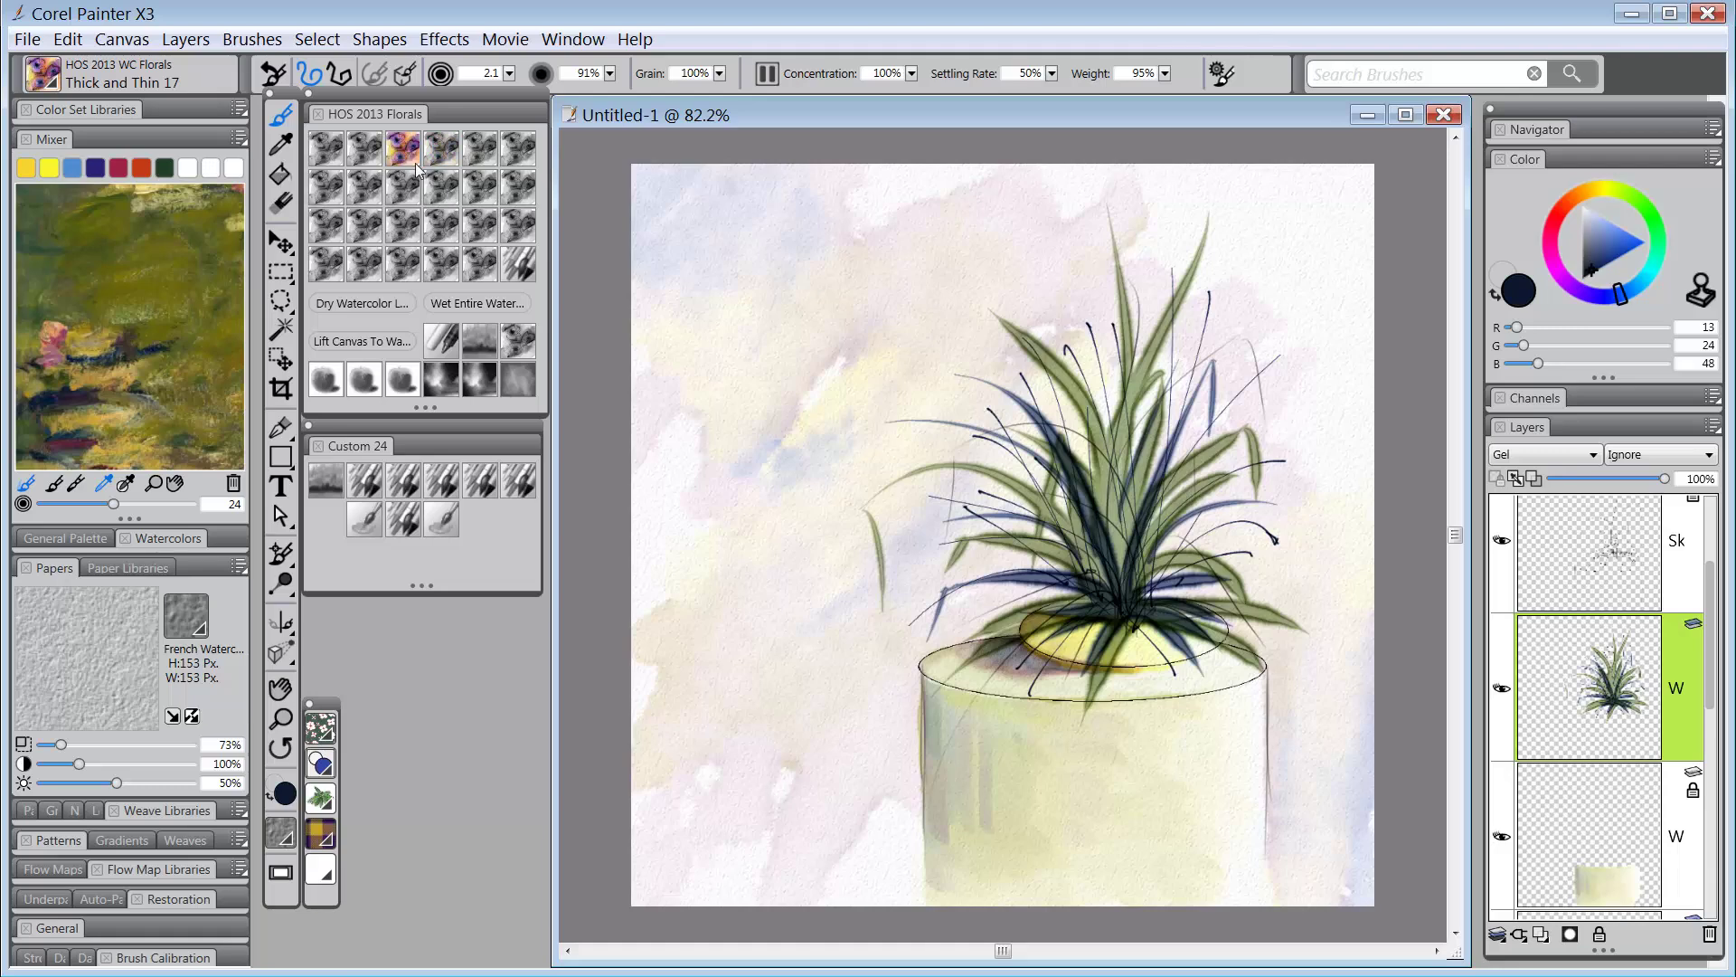
Choose the Roman Candle brush and sample a flower red (R 211, G 76, B 57) from the Mixer.
{"action": "left_click", "coordinate": [364, 224]}
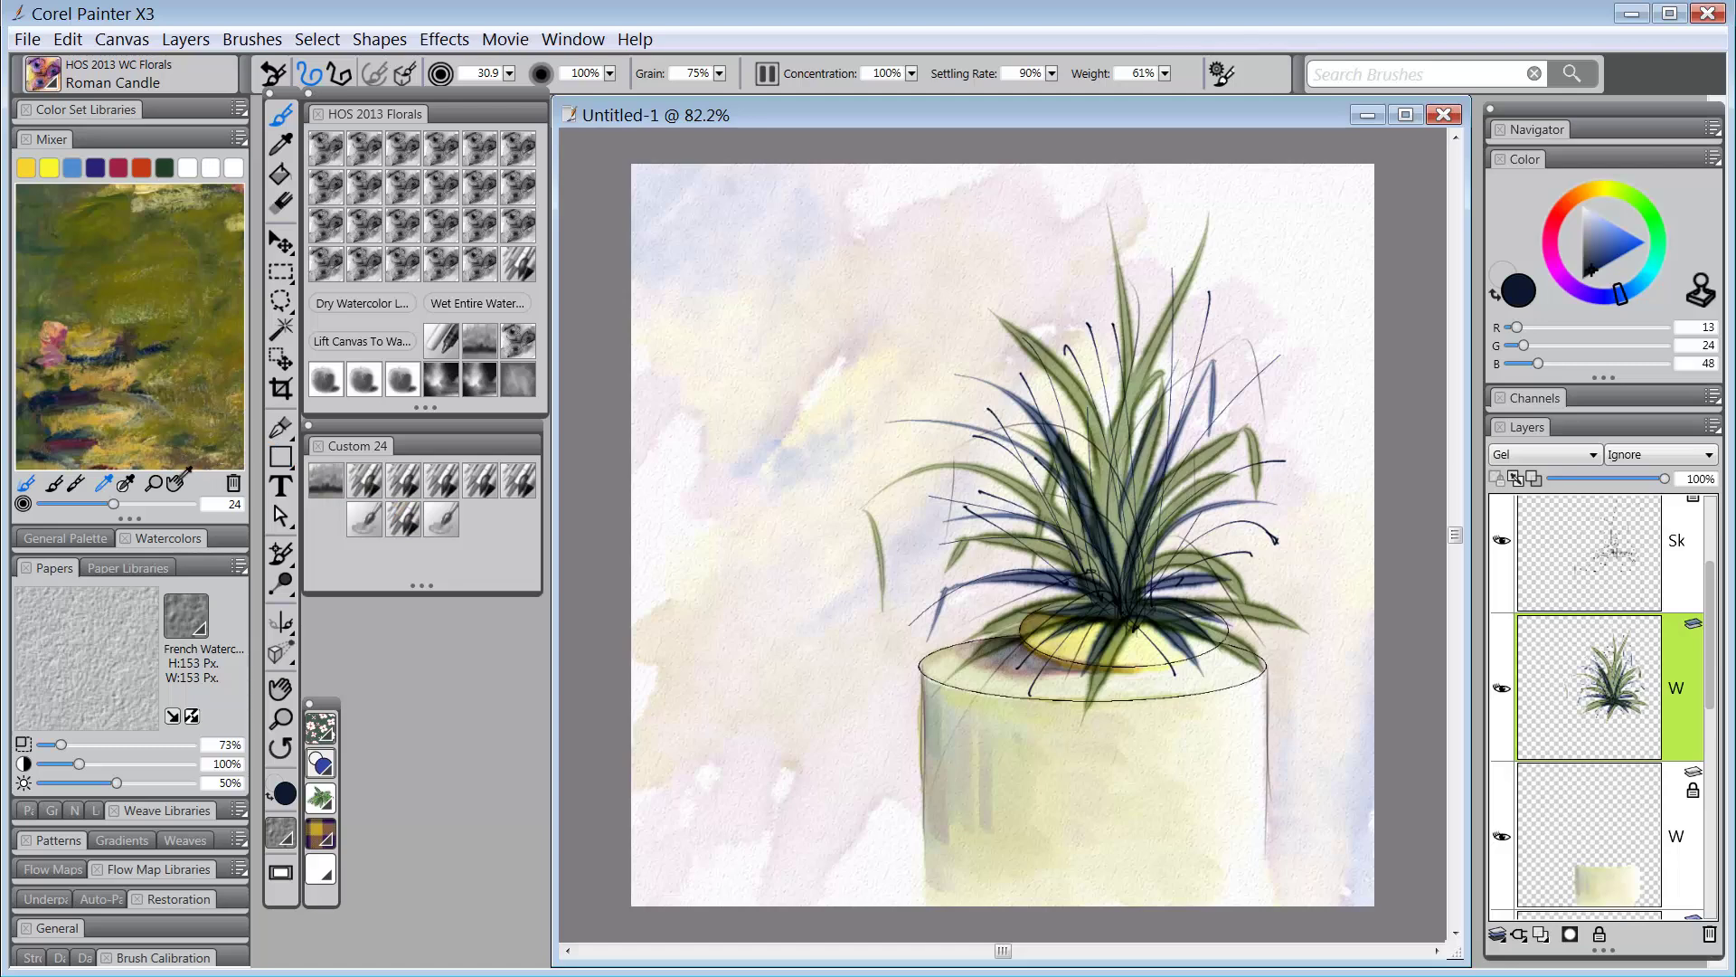
{"action": "left_click", "coordinate": [175, 482]}
{"action": "left_click_drag", "start_coordinate": [174, 397], "coordinate": [127, 432]}
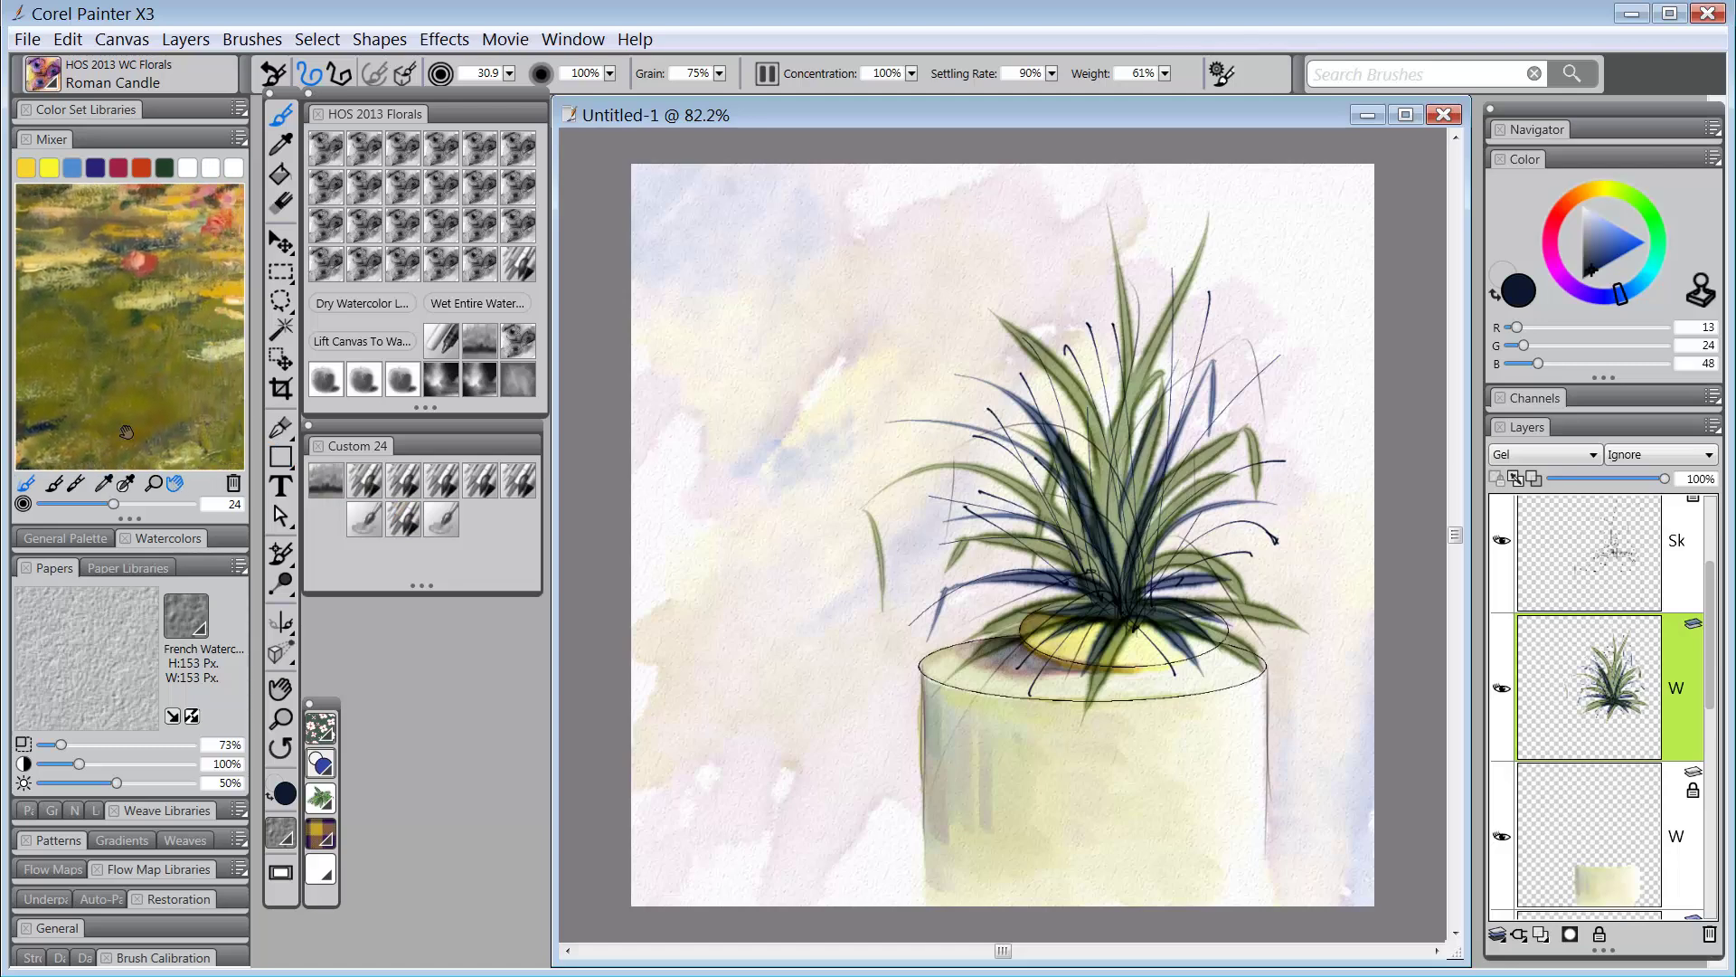
{"action": "left_click_drag", "start_coordinate": [235, 368], "coordinate": [174, 442]}
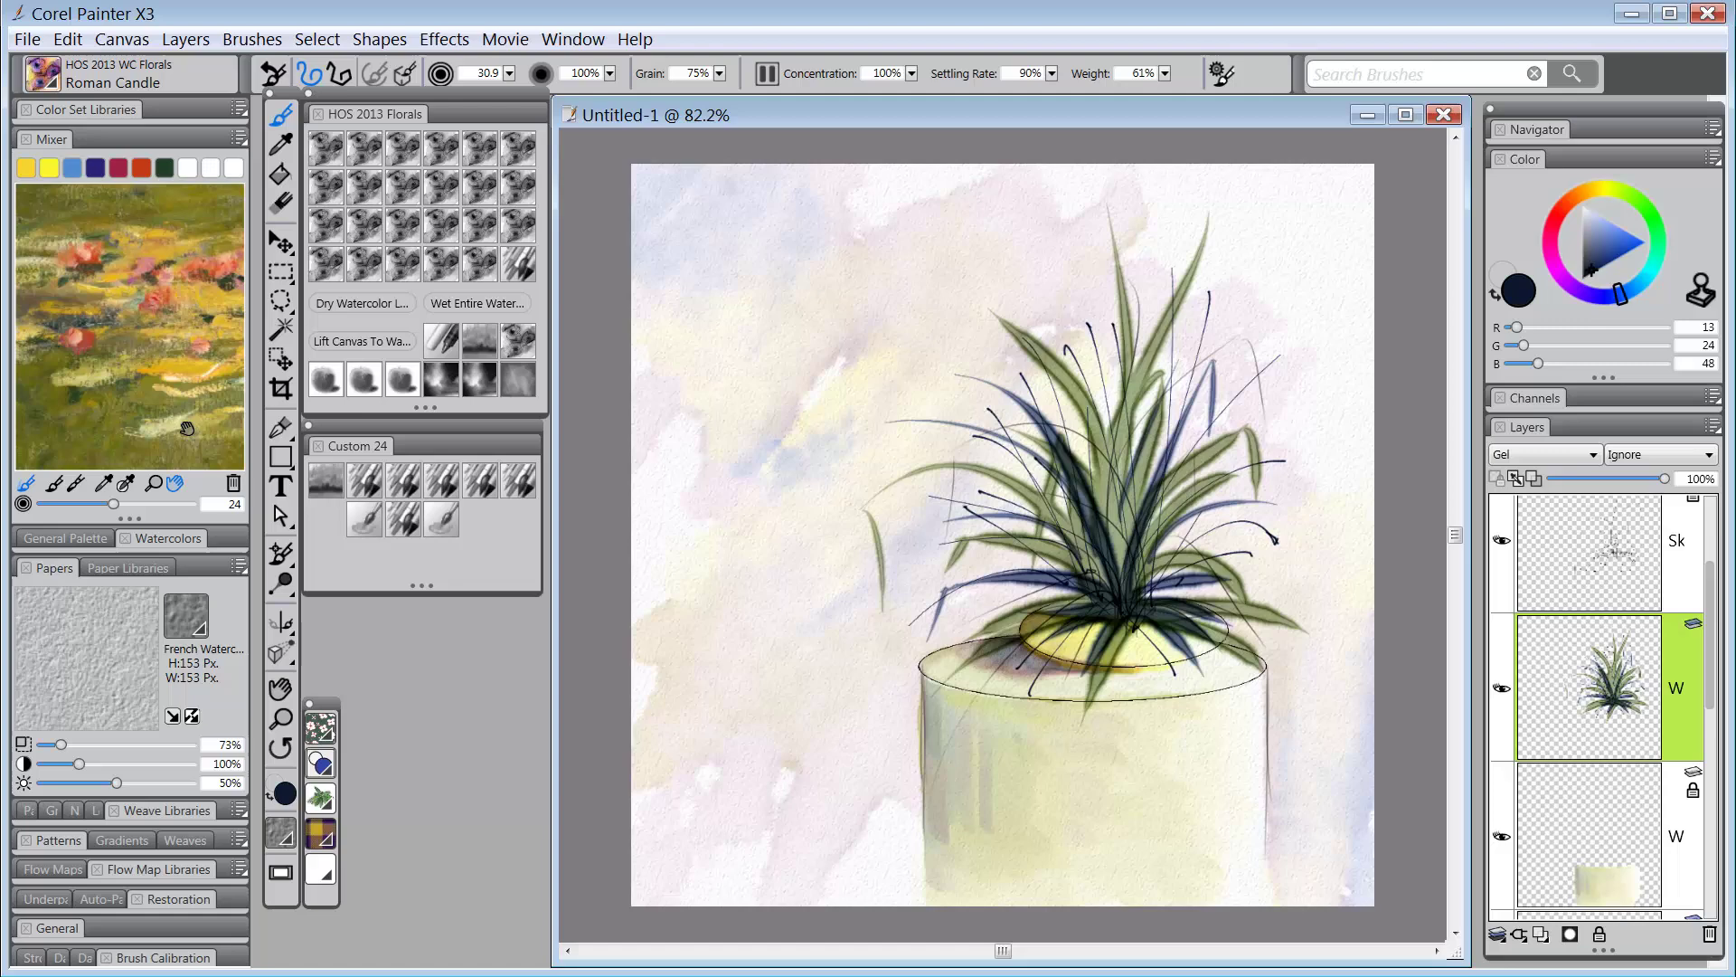
{"action": "left_click", "coordinate": [107, 484]}
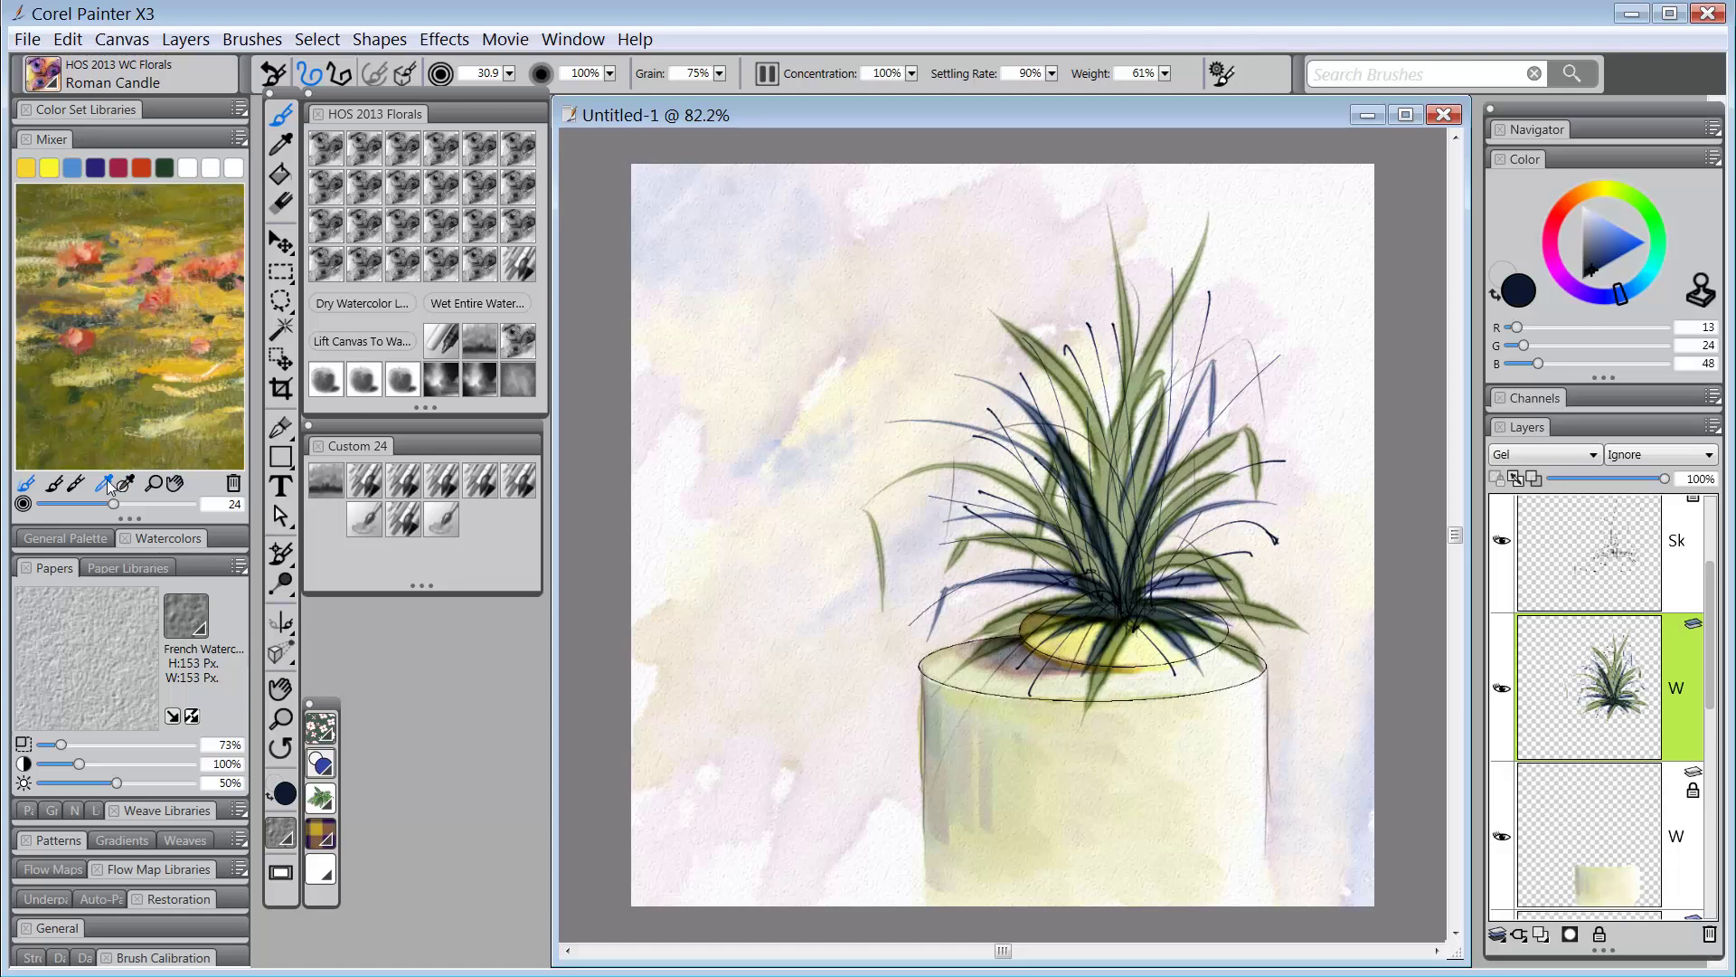
{"action": "left_click", "coordinate": [160, 308]}
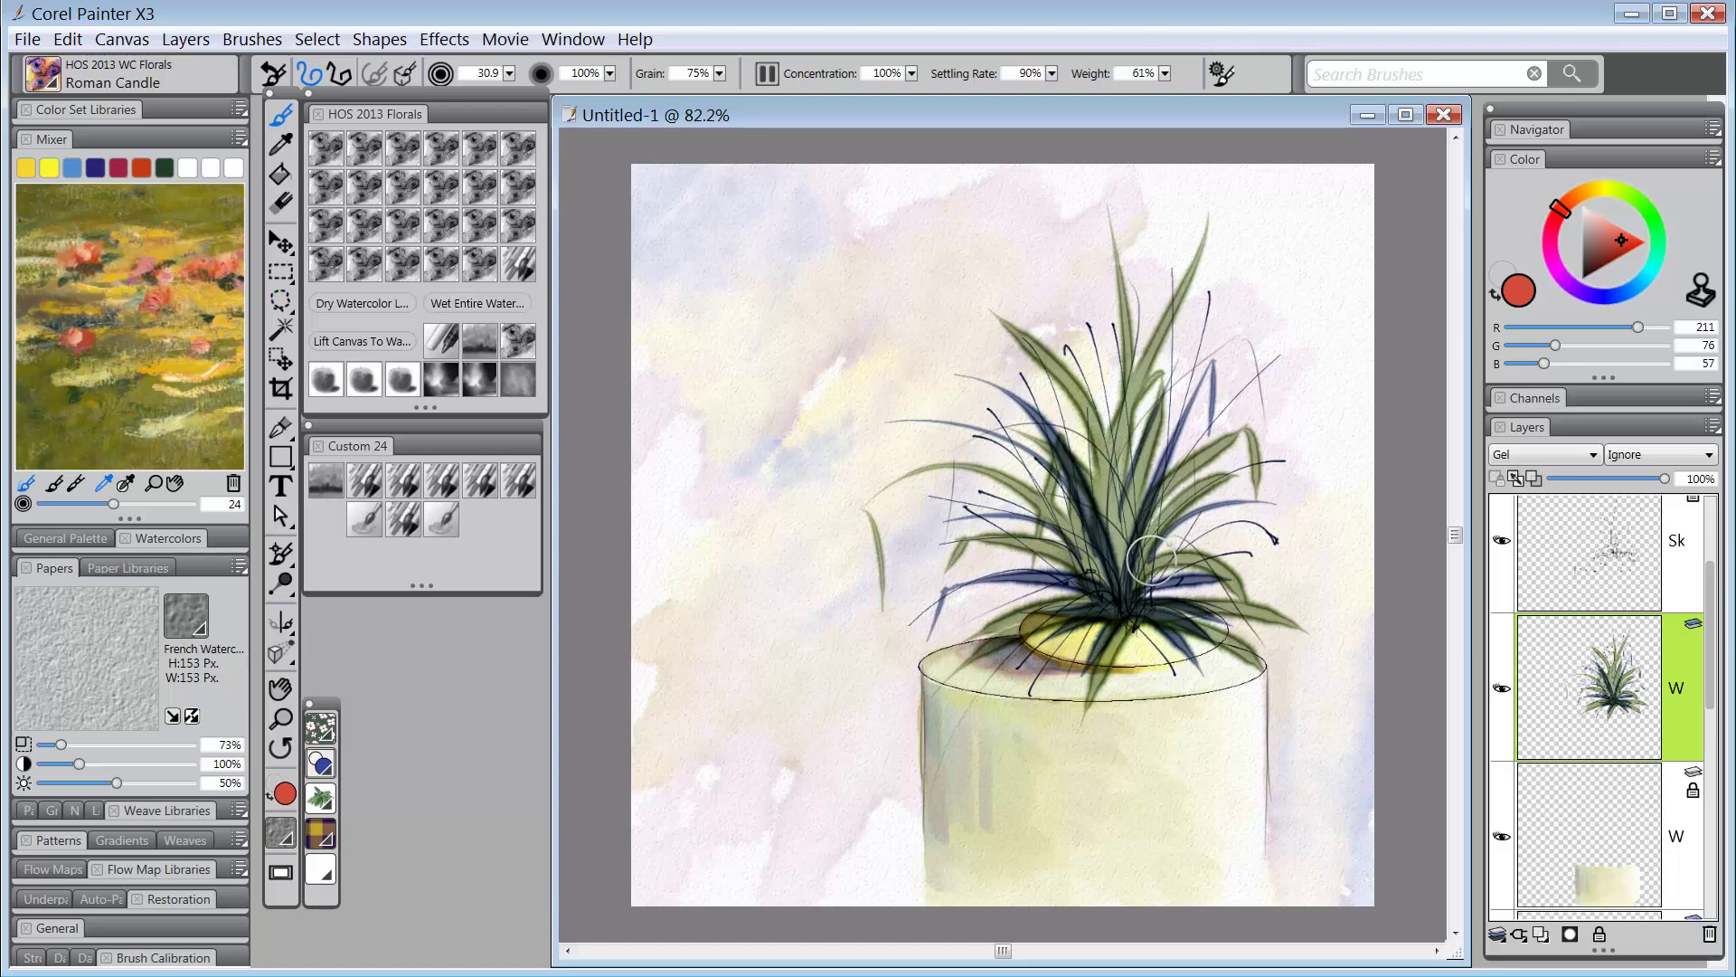
Paint dabbed red flower spikes radiating from the foliage on both sides, undoing and repainting the first one at the lower right.
{"action": "left_click_drag", "start_coordinate": [1157, 547], "coordinate": [1320, 472]}
{"action": "key", "text": "ctrl+z"}
{"action": "left_click_drag", "start_coordinate": [1162, 547], "coordinate": [1267, 533]}
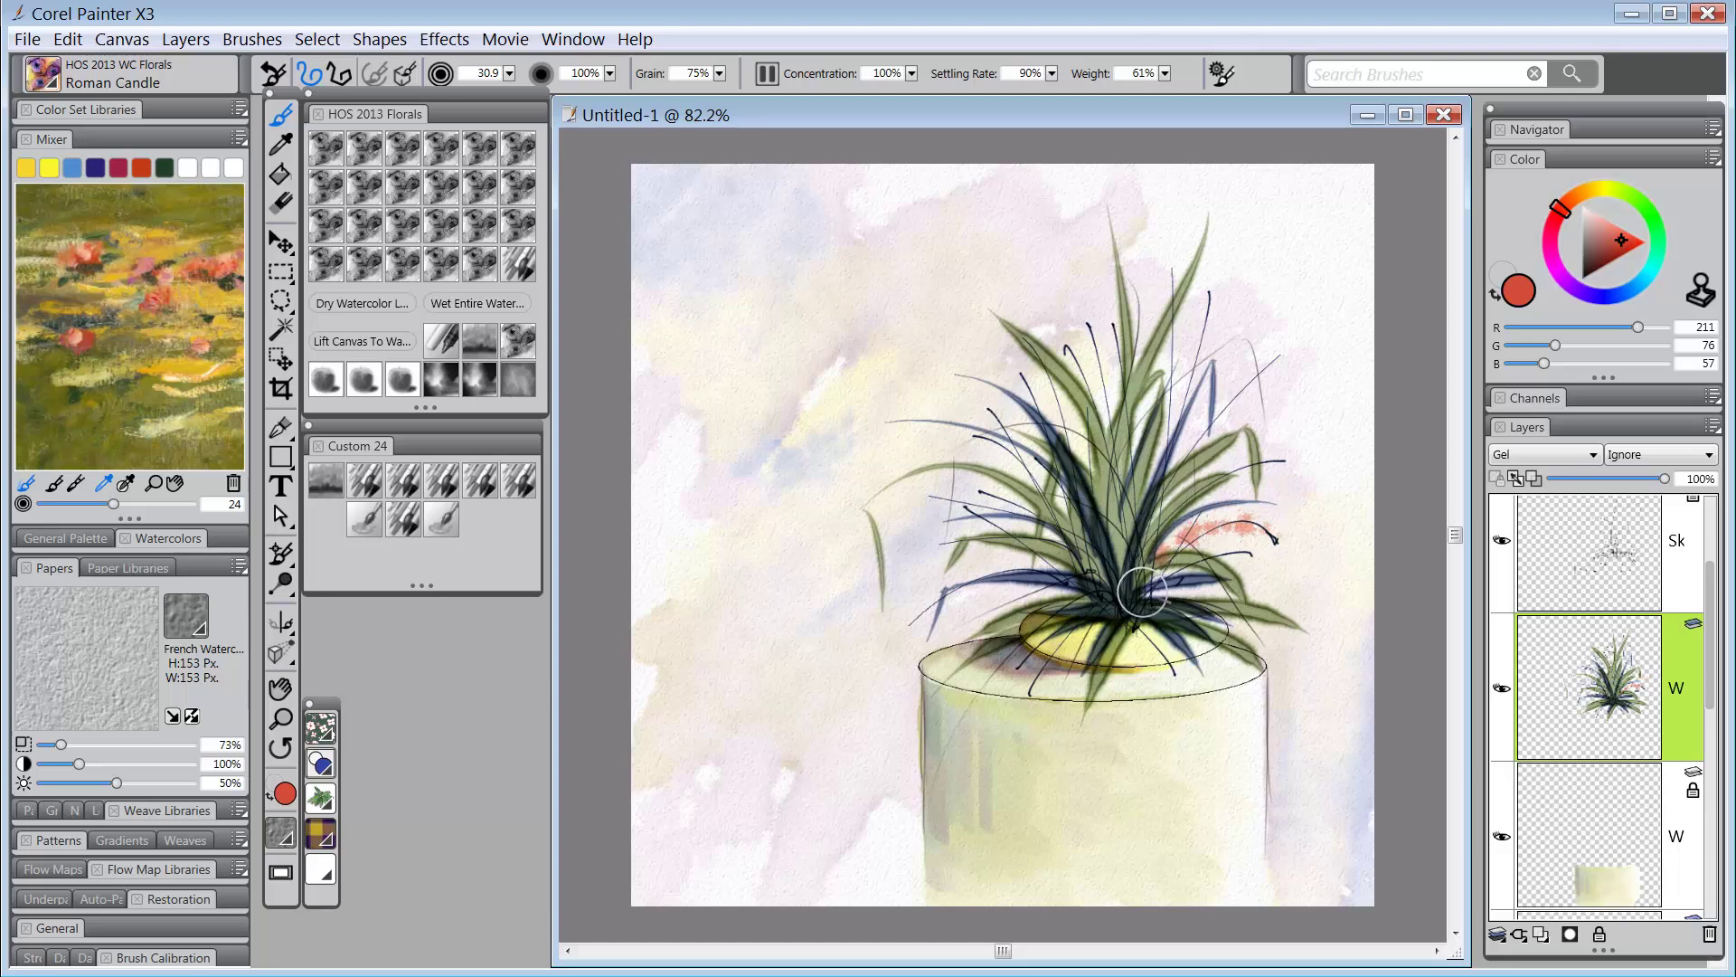
{"action": "left_click_drag", "start_coordinate": [1104, 448], "coordinate": [1004, 339]}
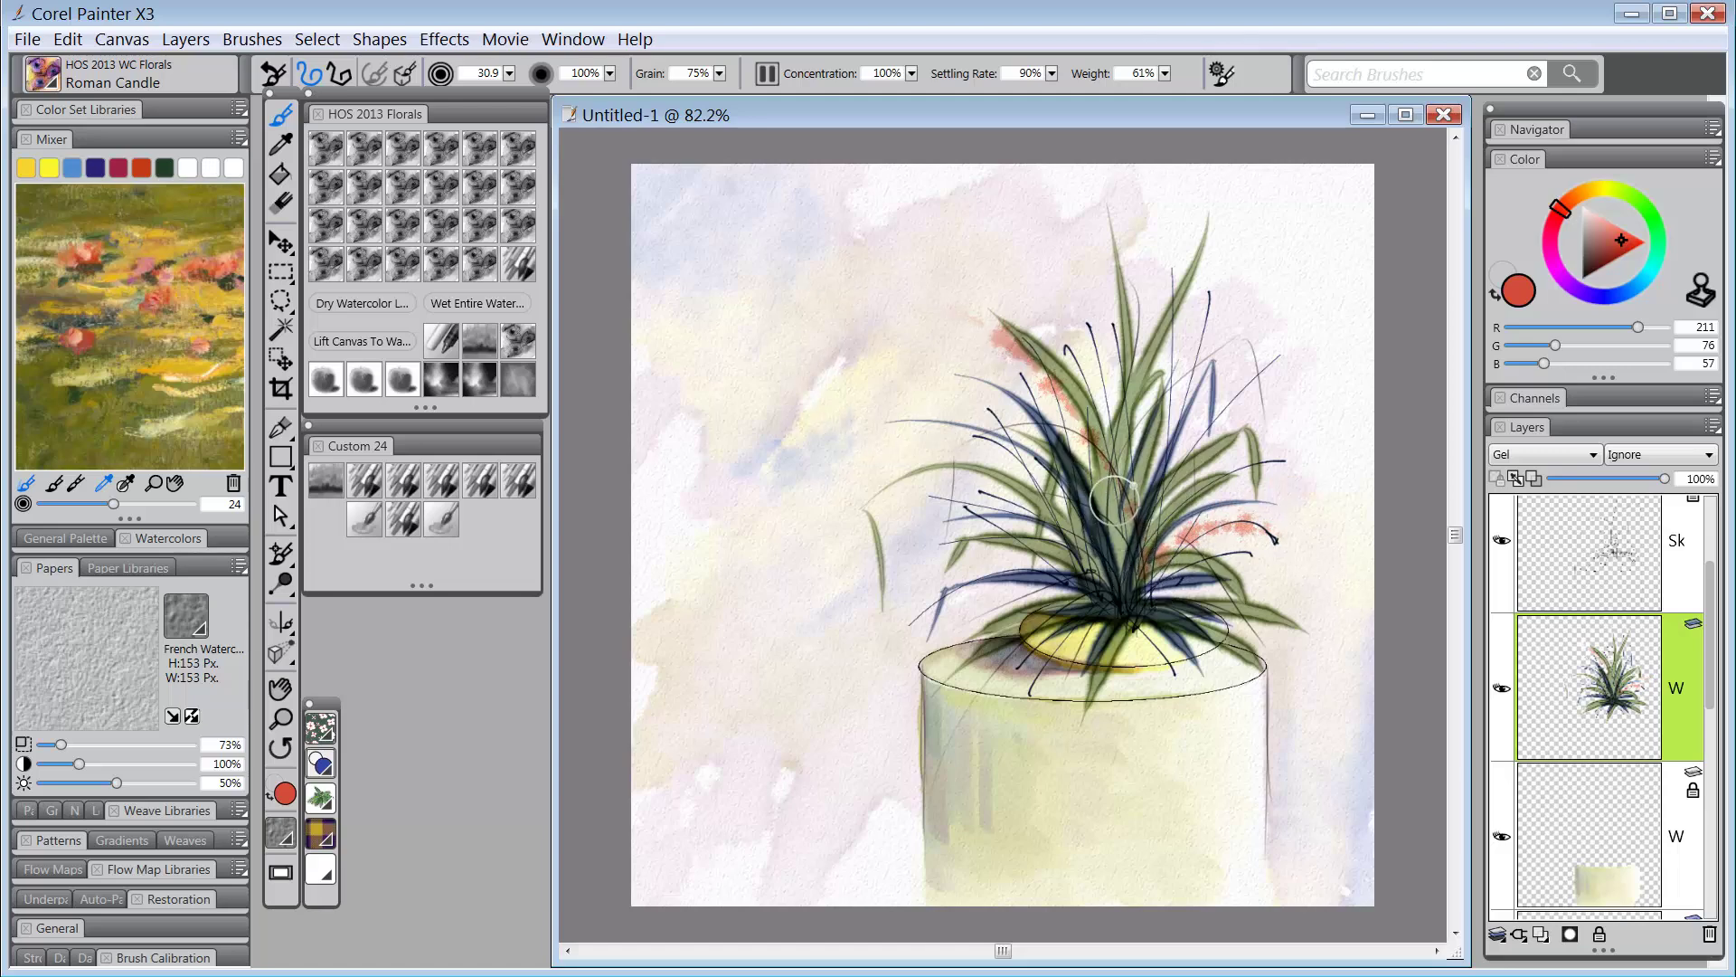
{"action": "left_click_drag", "start_coordinate": [1112, 418], "coordinate": [1076, 285]}
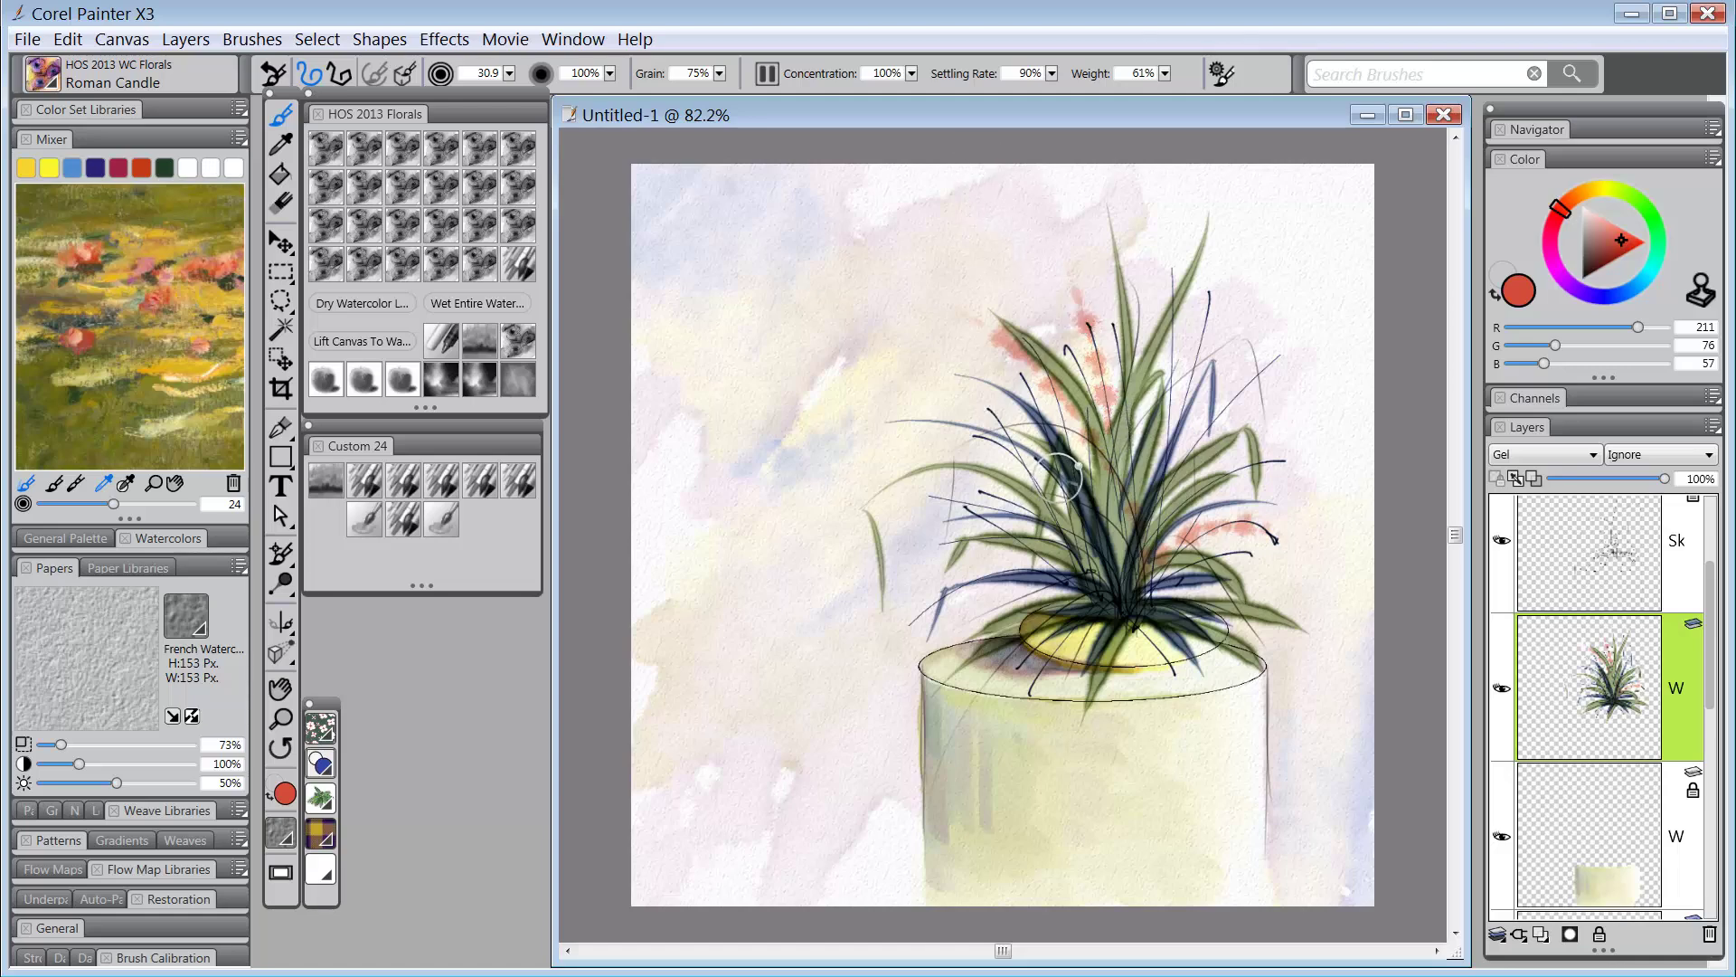
{"action": "left_click_drag", "start_coordinate": [1067, 511], "coordinate": [937, 401]}
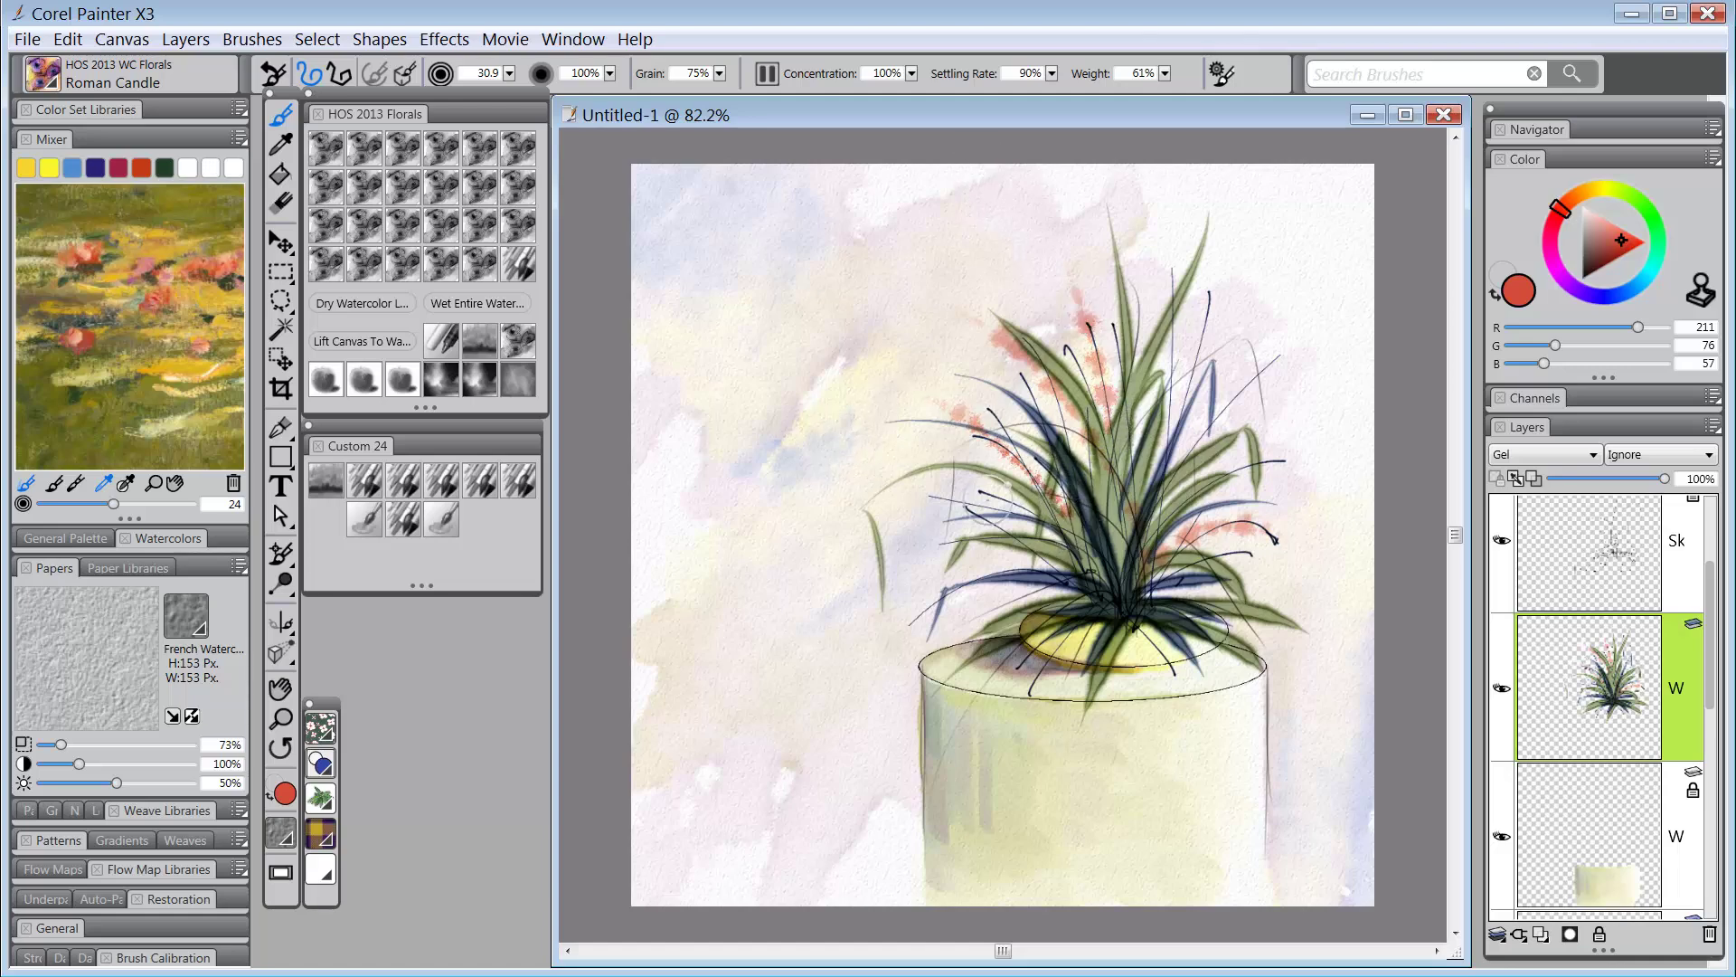
{"action": "left_click_drag", "start_coordinate": [1040, 505], "coordinate": [954, 357]}
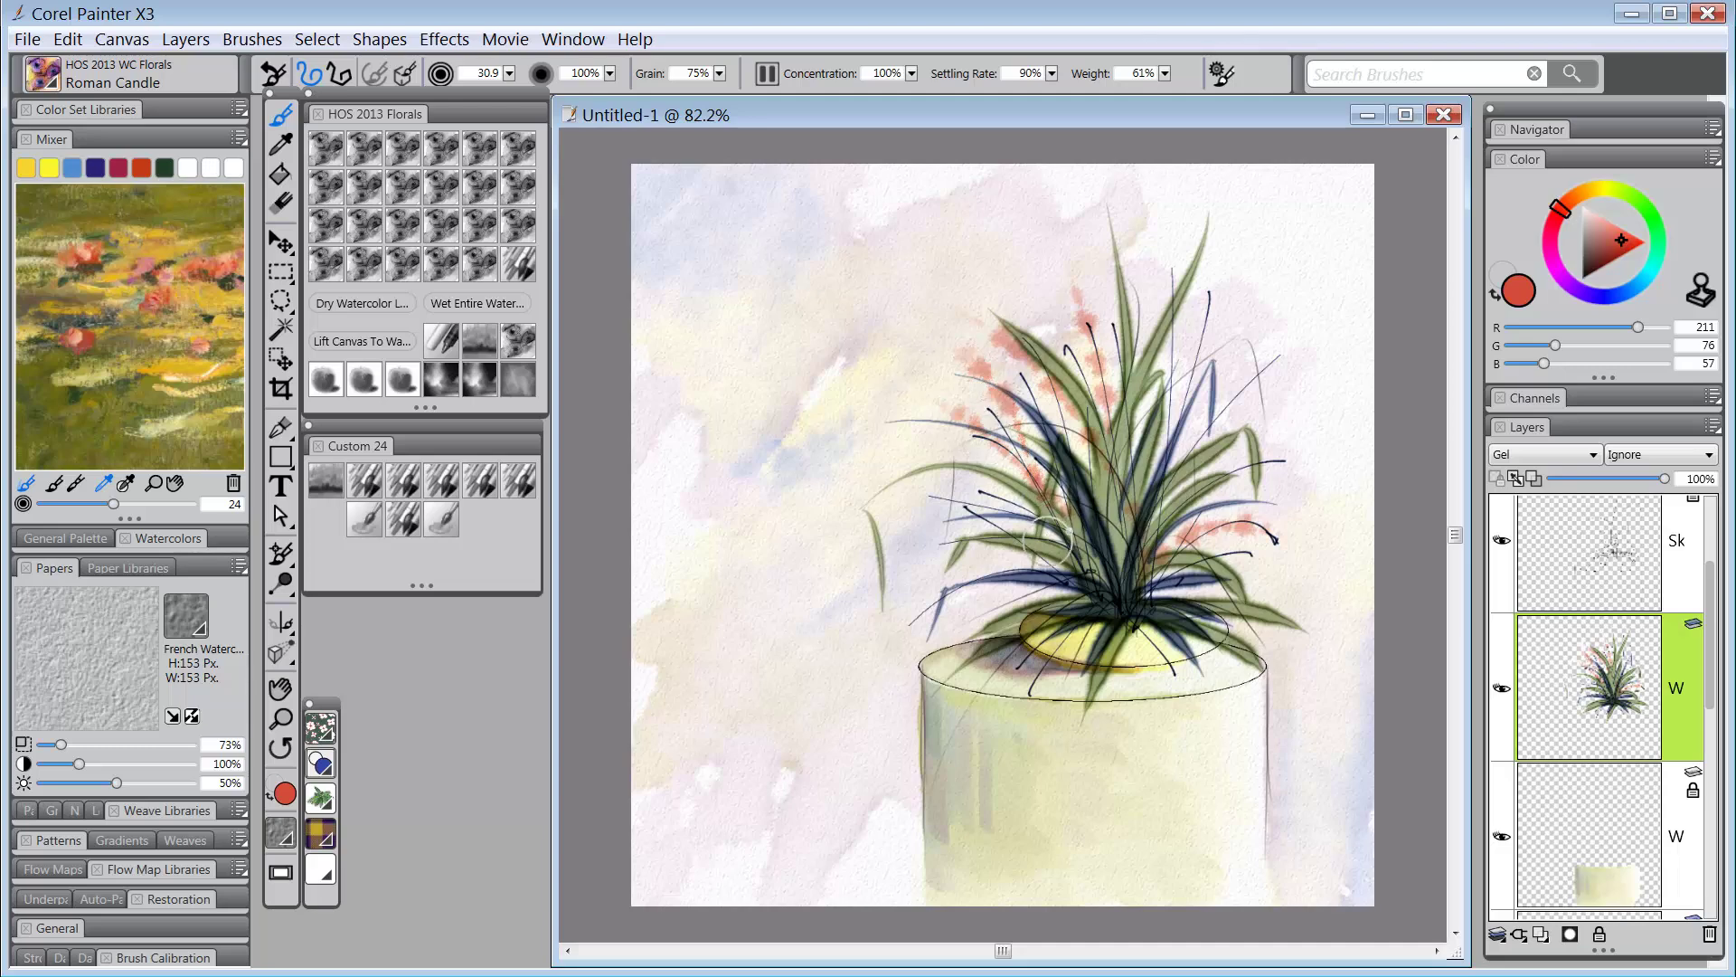
{"action": "left_click_drag", "start_coordinate": [1072, 565], "coordinate": [866, 649]}
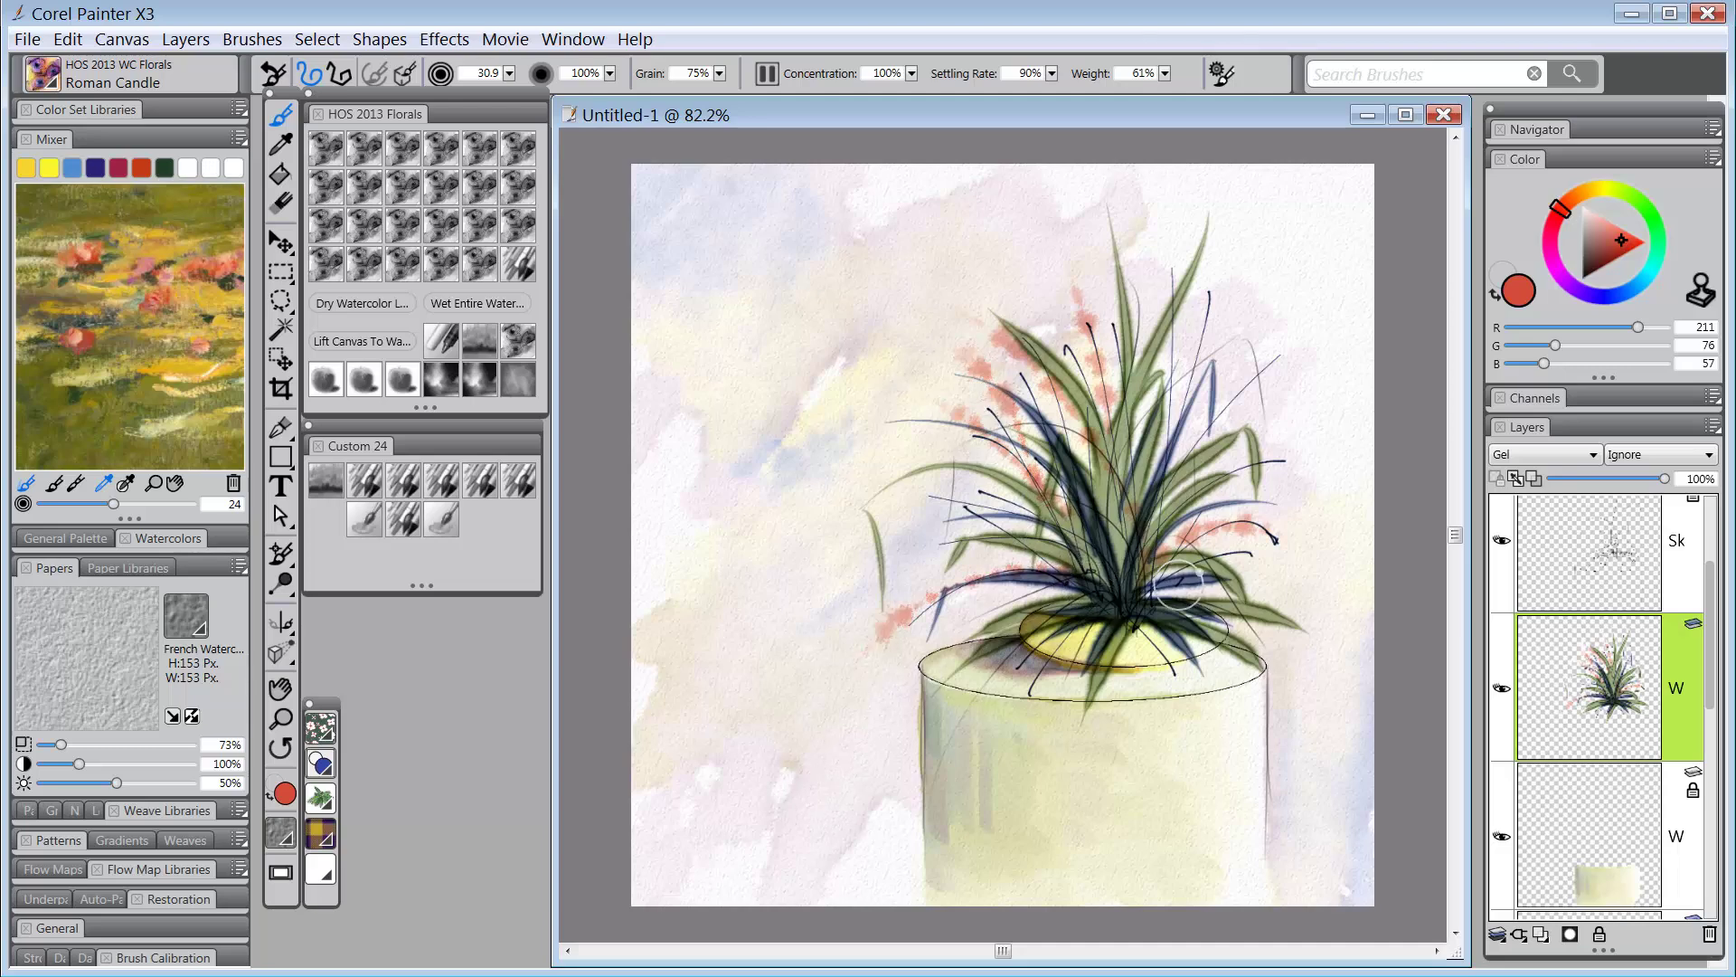
{"action": "left_click_drag", "start_coordinate": [1180, 438], "coordinate": [1307, 321]}
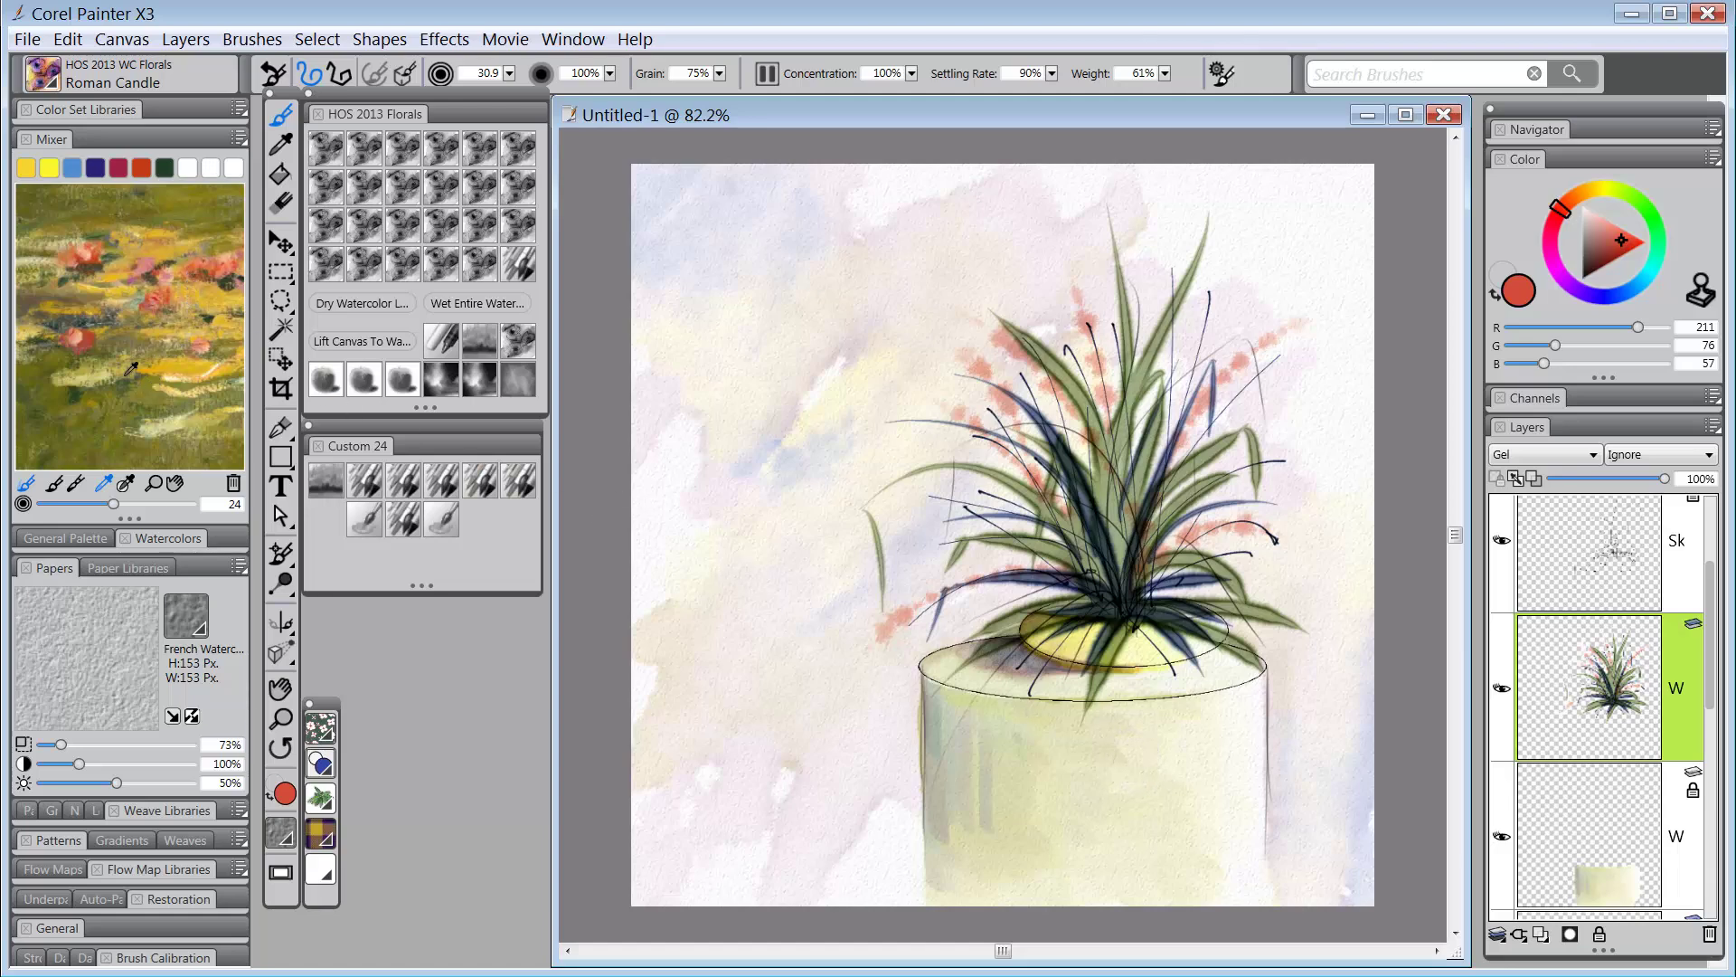
Sample a darker red (R 179, G 62, B 42) from the Mixer and build up the flower spikes with it.
{"action": "left_click", "coordinate": [89, 346]}
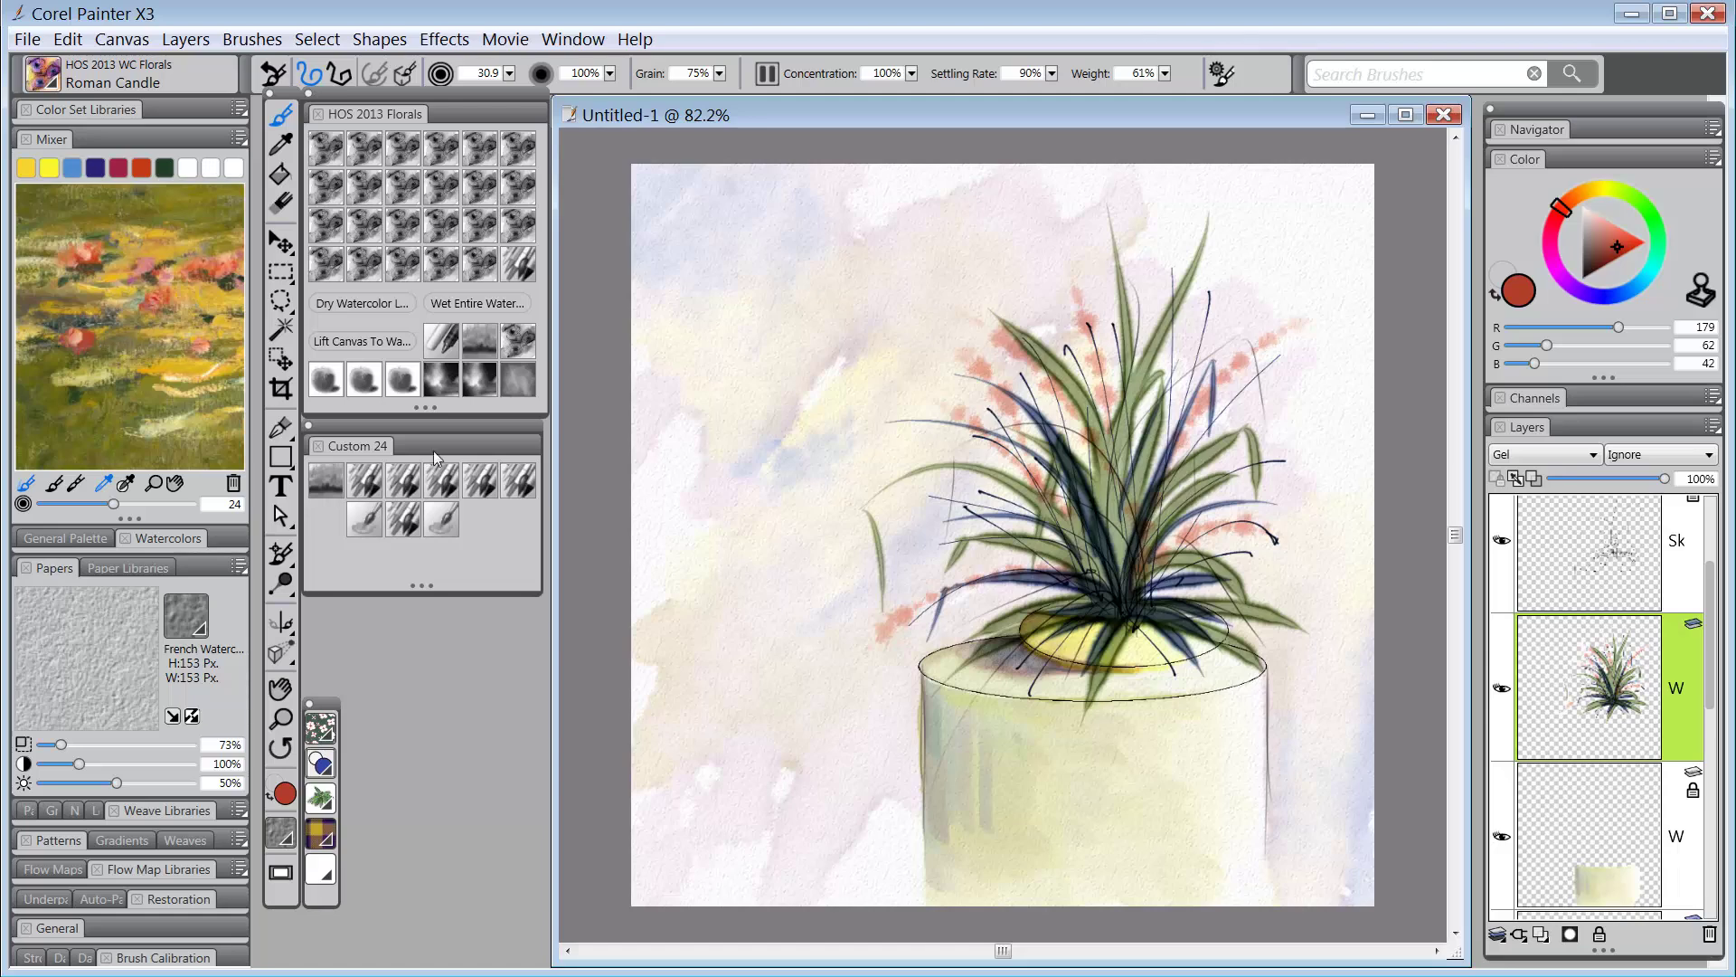
{"action": "left_click_drag", "start_coordinate": [1136, 596], "coordinate": [1278, 512]}
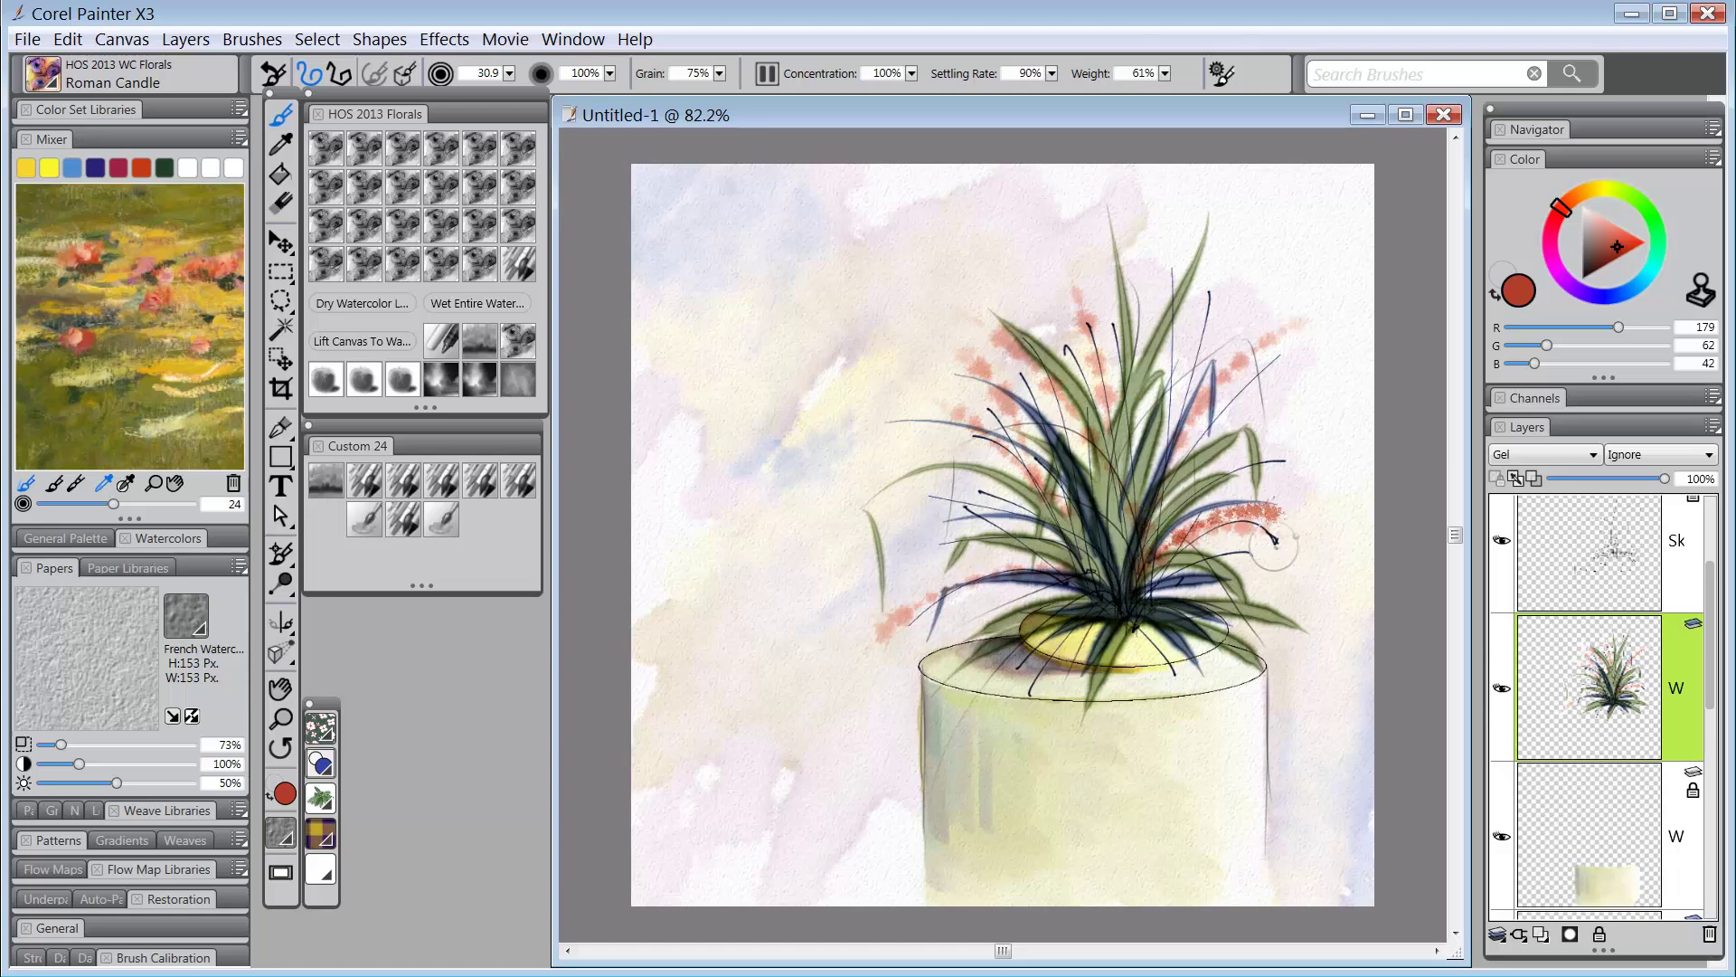
{"action": "left_click_drag", "start_coordinate": [1142, 584], "coordinate": [1286, 328]}
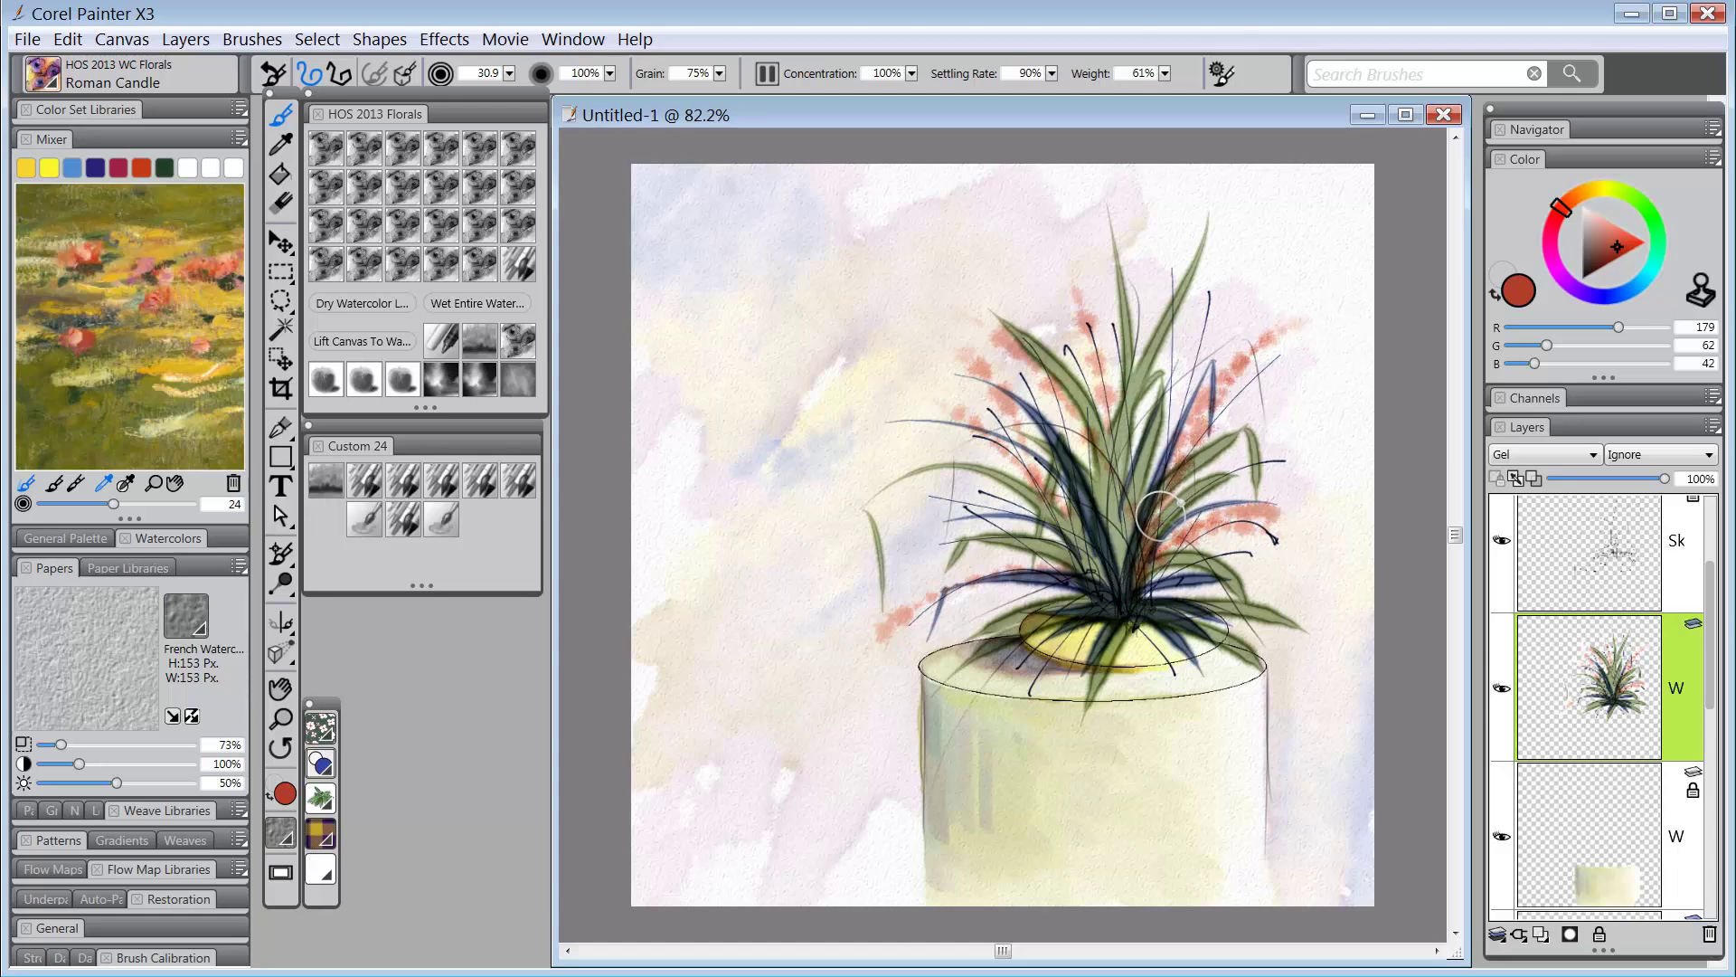
{"action": "left_click_drag", "start_coordinate": [1141, 583], "coordinate": [1282, 509]}
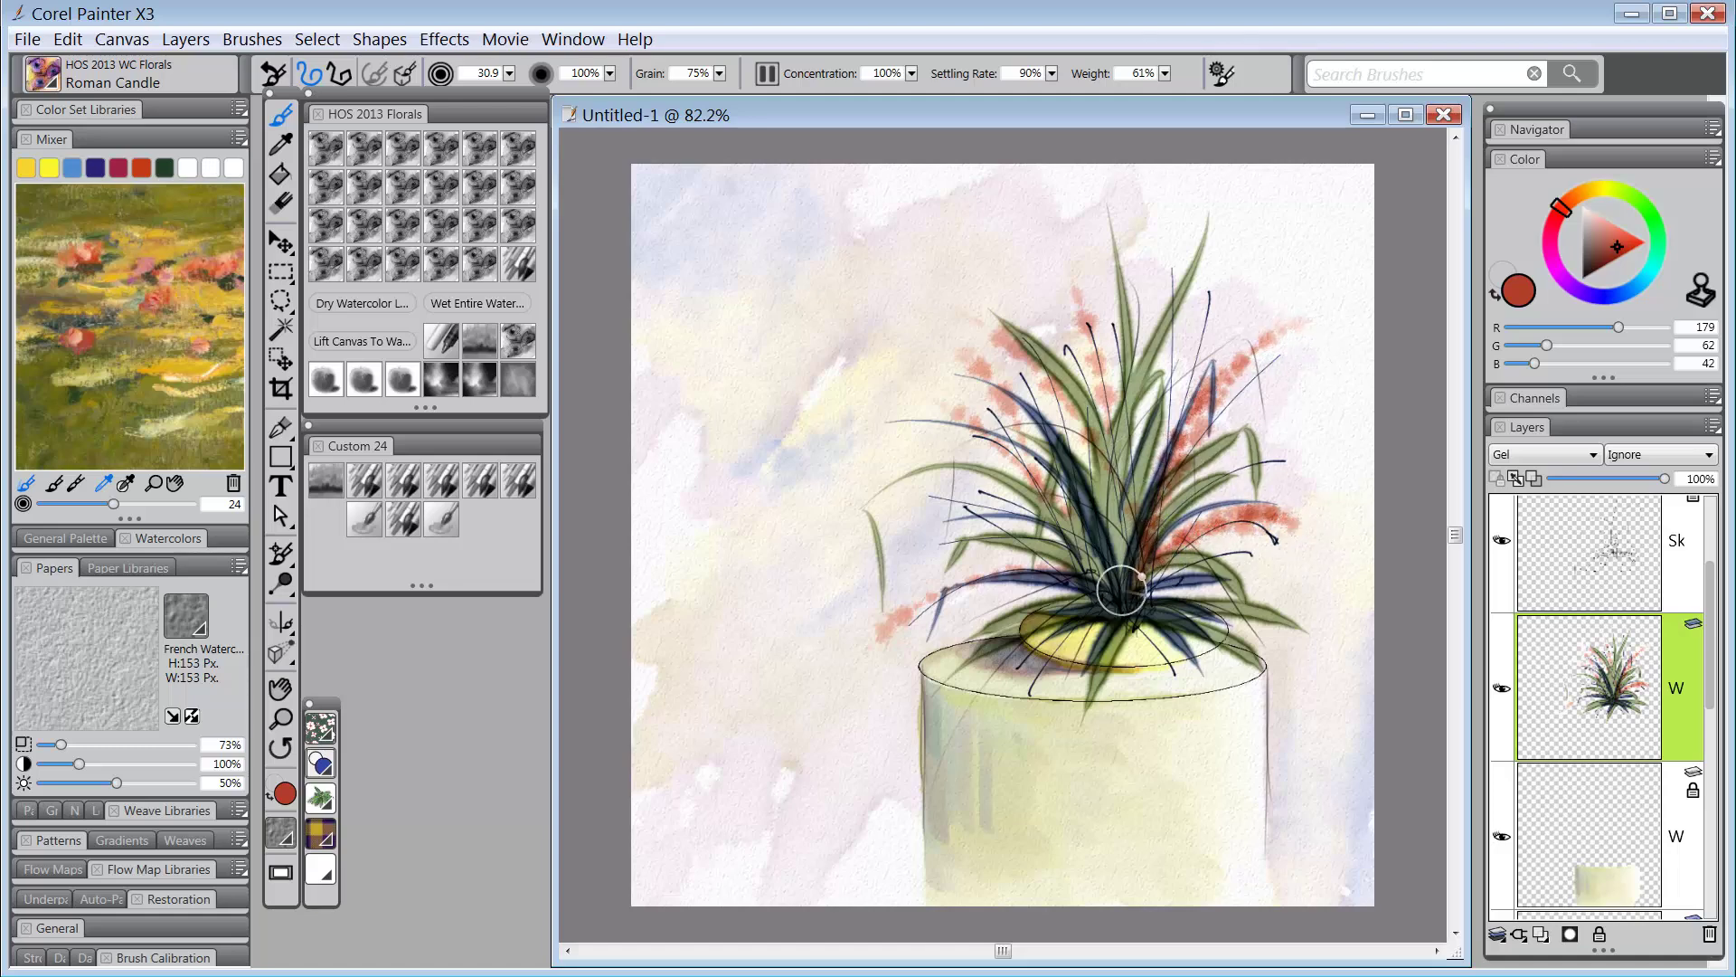
{"action": "left_click_drag", "start_coordinate": [1117, 583], "coordinate": [1067, 244]}
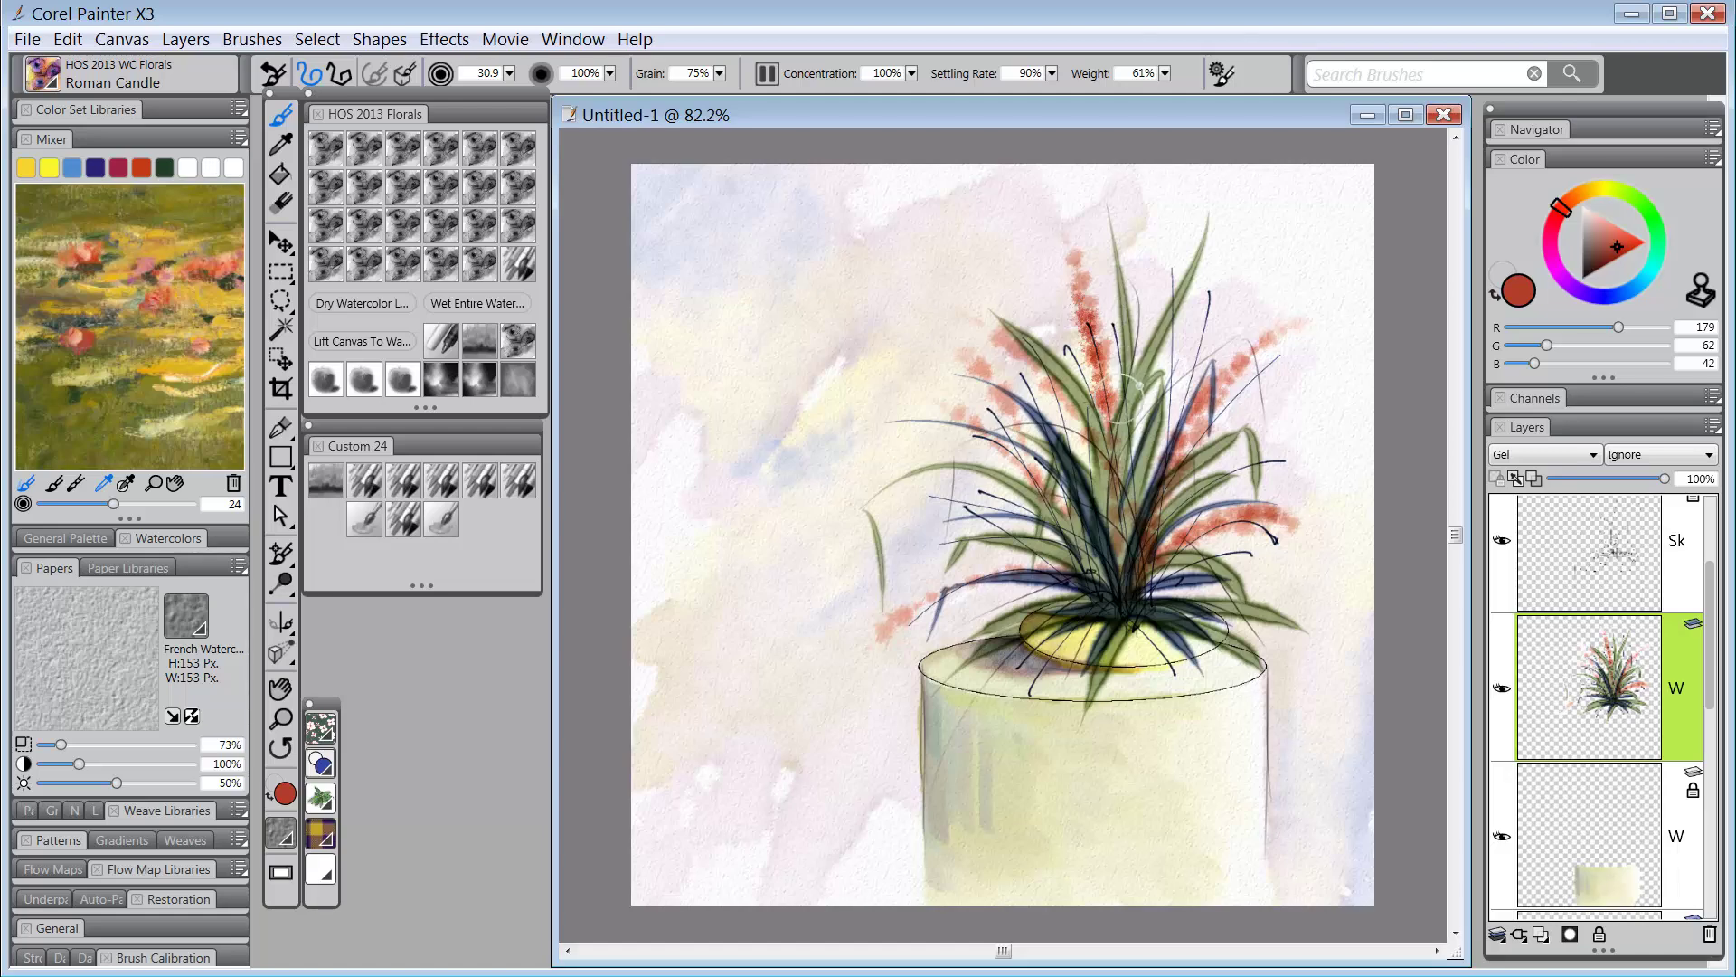
{"action": "mouse_move", "coordinate": [1133, 613]}
{"action": "left_mouse_down"}
{"action": "mouse_move", "coordinate": [1063, 411]}
{"action": "mouse_move", "coordinate": [1067, 430]}
{"action": "mouse_move", "coordinate": [977, 317]}
{"action": "left_mouse_up"}
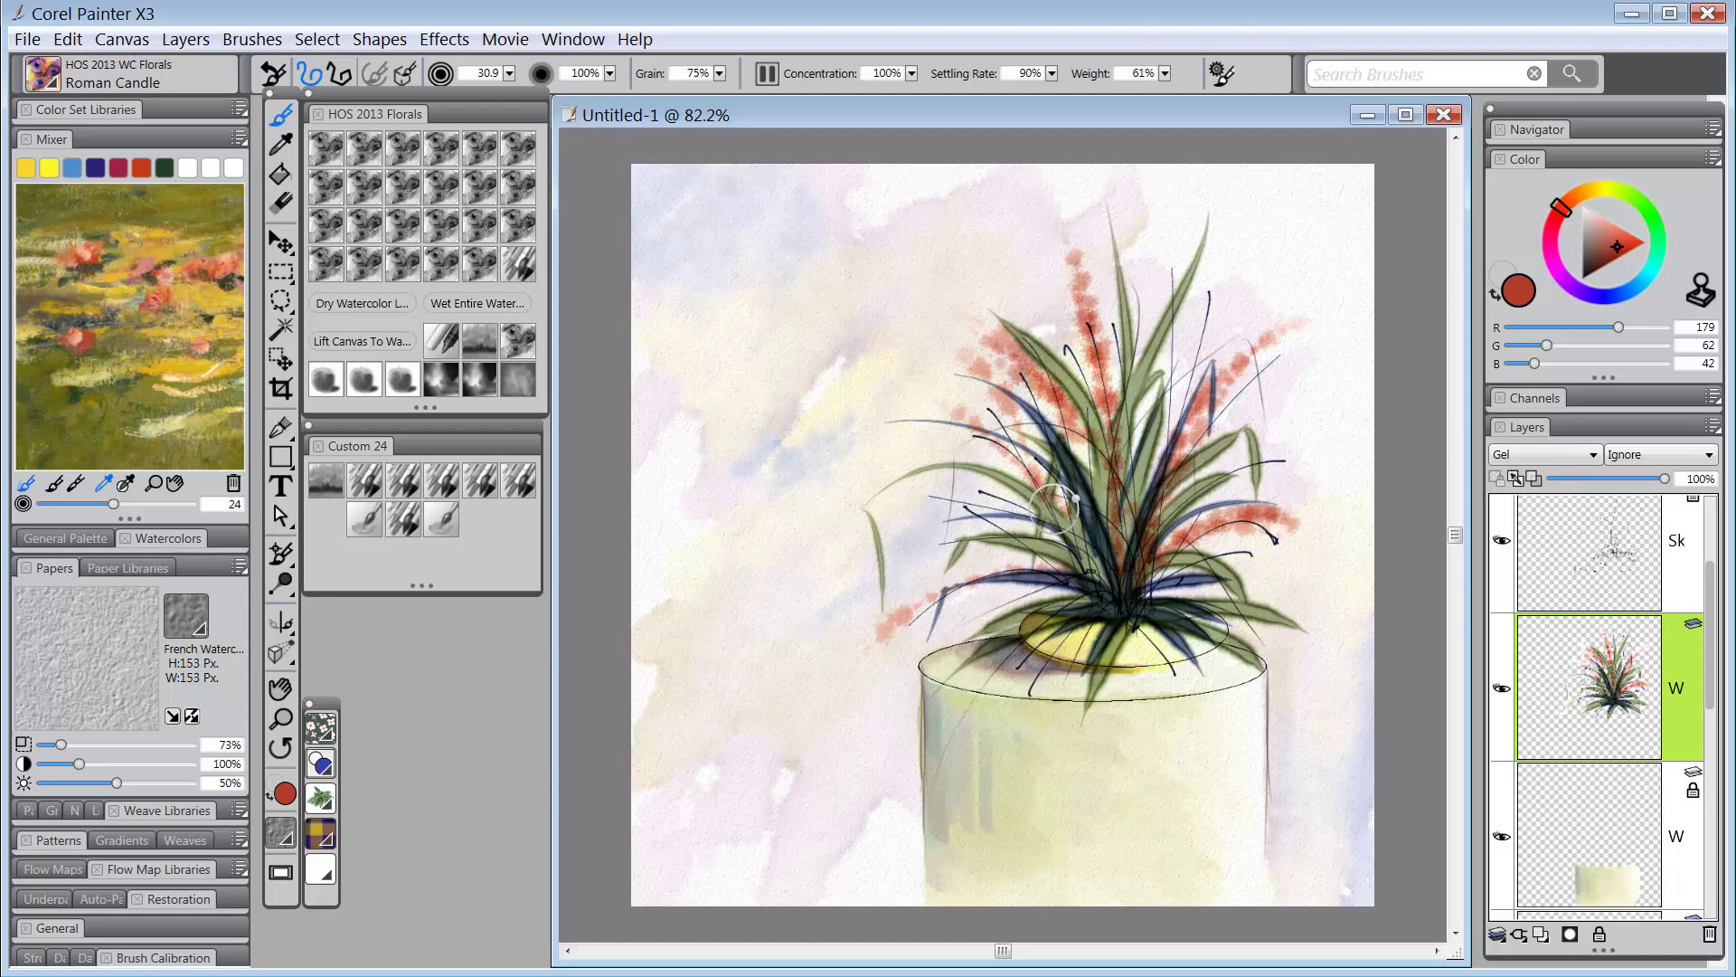
{"action": "left_click_drag", "start_coordinate": [1050, 497], "coordinate": [904, 389]}
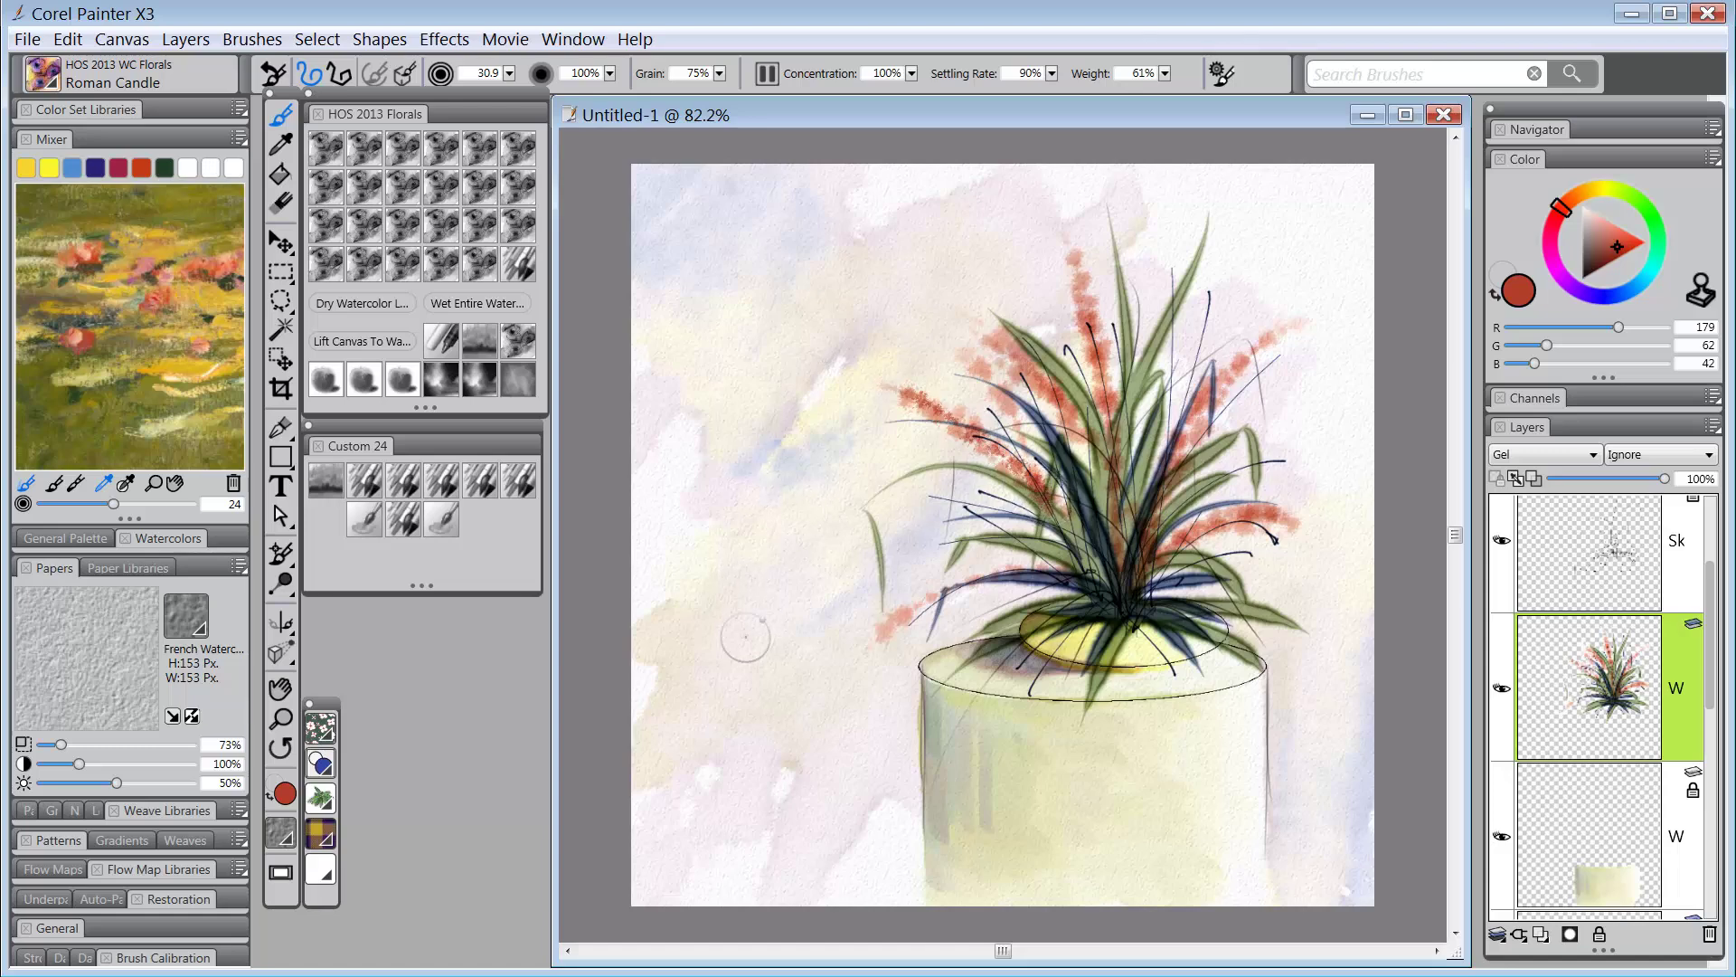
{"action": "left_click_drag", "start_coordinate": [1054, 570], "coordinate": [864, 643]}
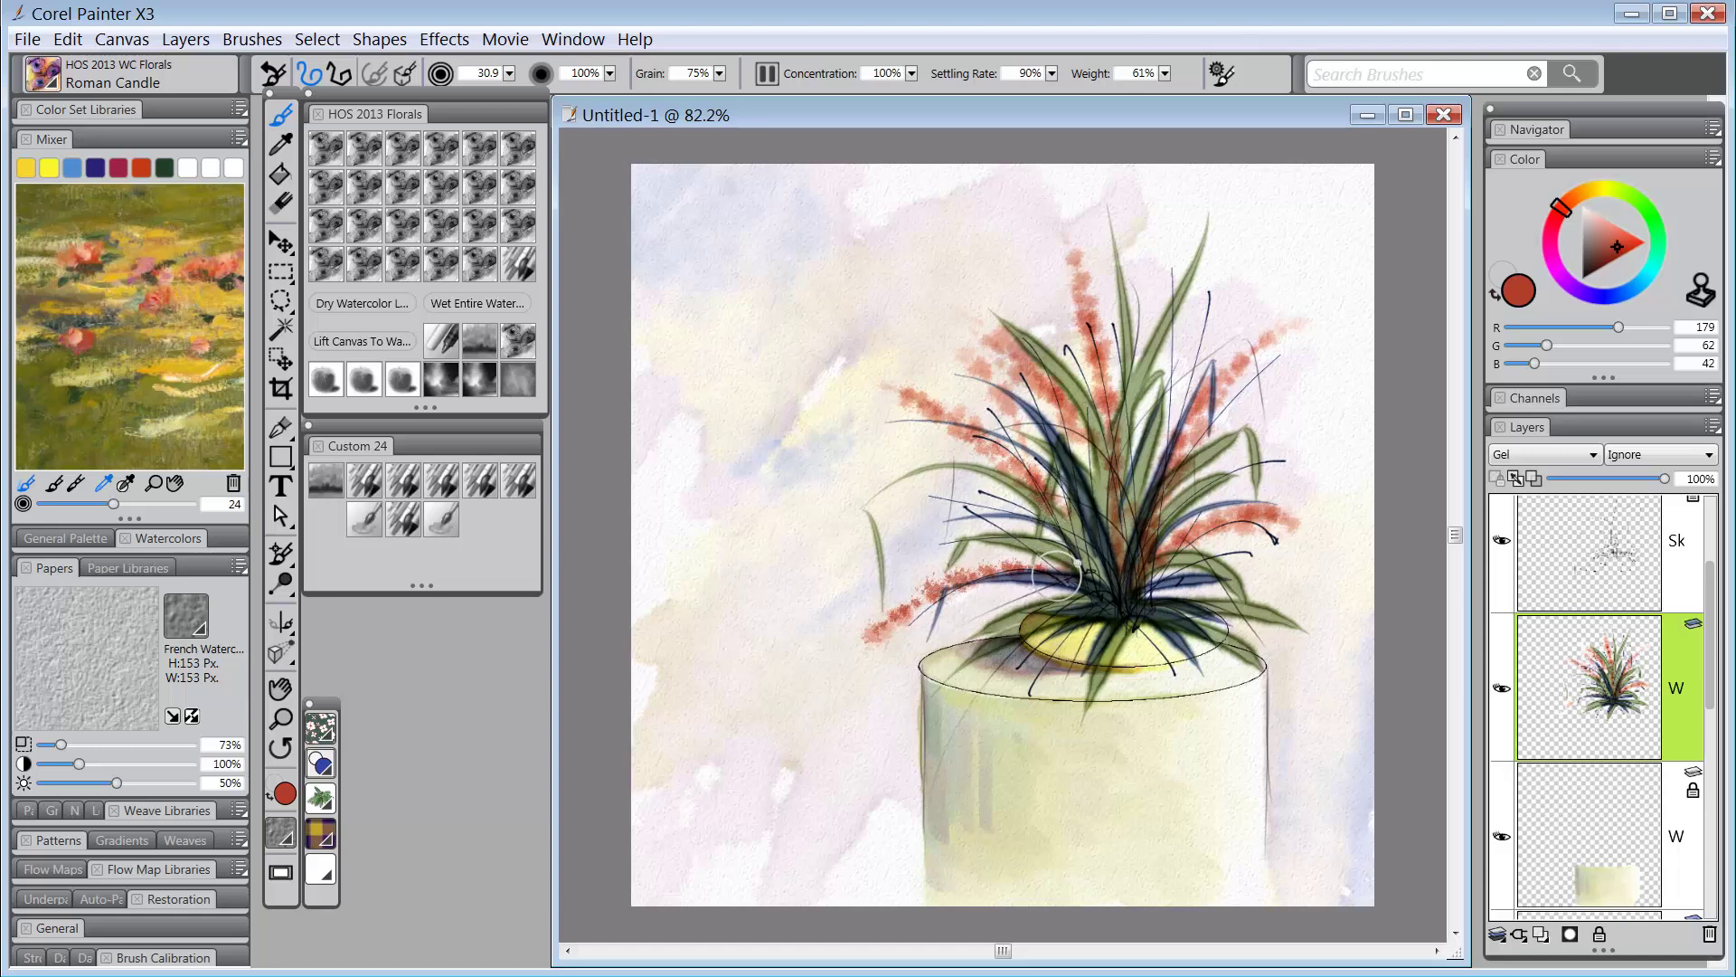
{"action": "left_click_drag", "start_coordinate": [1068, 579], "coordinate": [904, 602]}
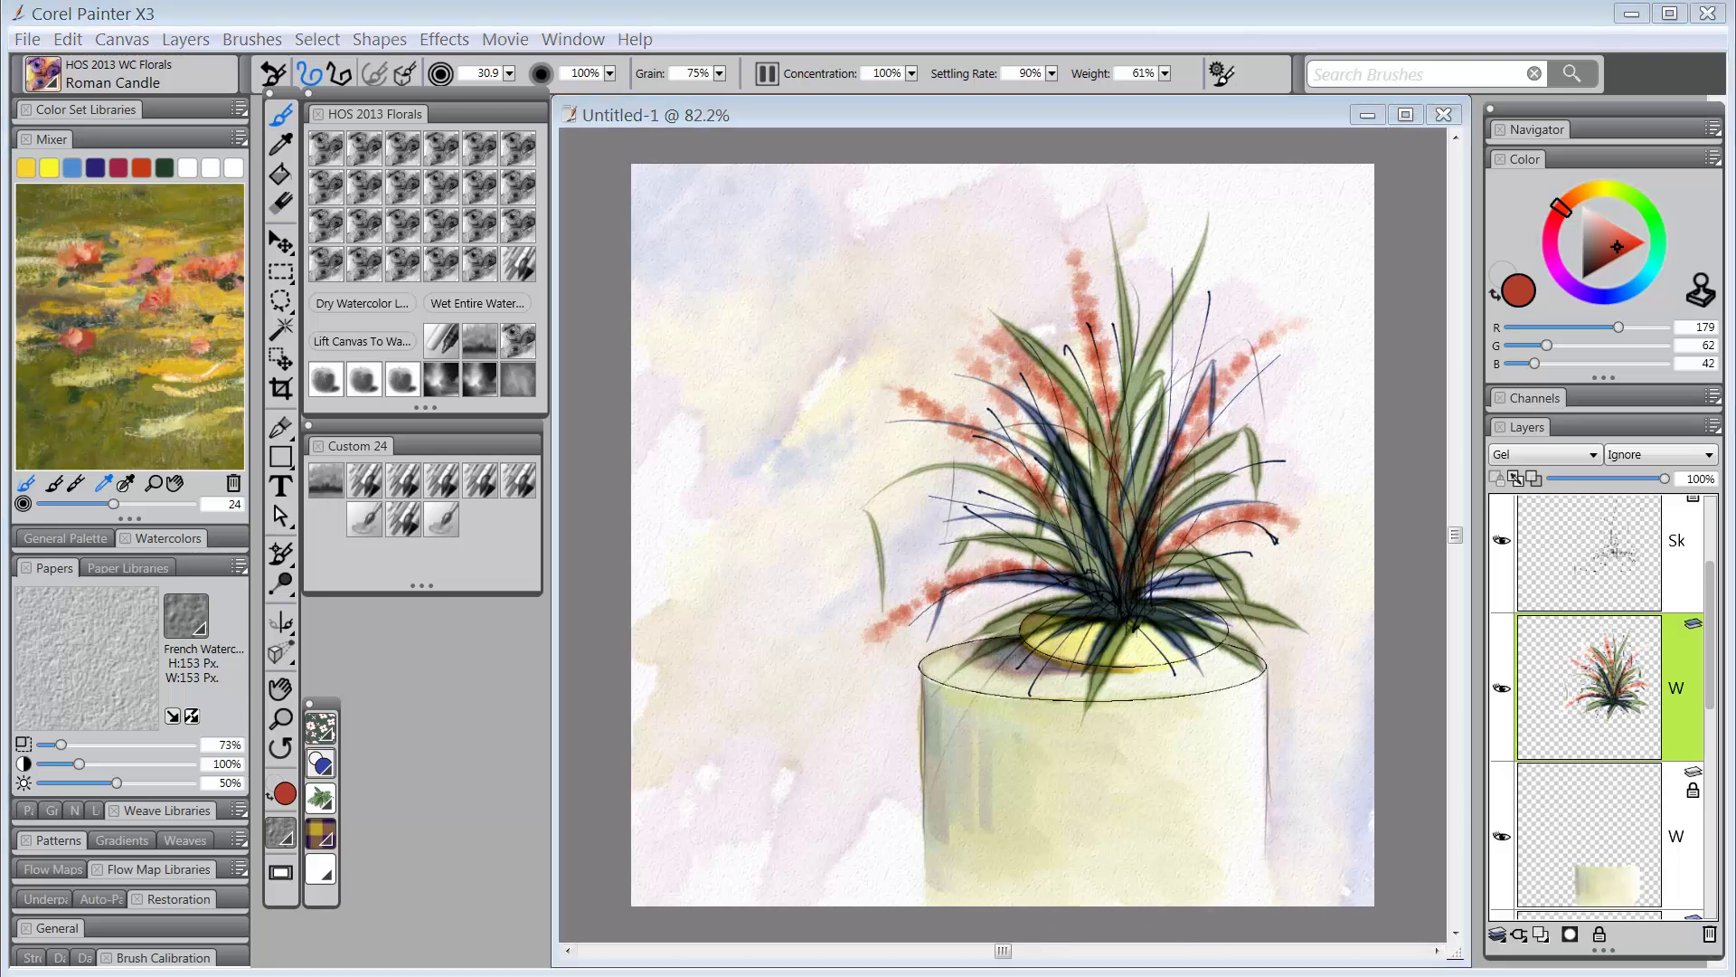
Sample gold from the Mixer, darken it to R 164, G 124, B 30, and dab it over the red flower spikes.
{"action": "left_click", "coordinate": [166, 259]}
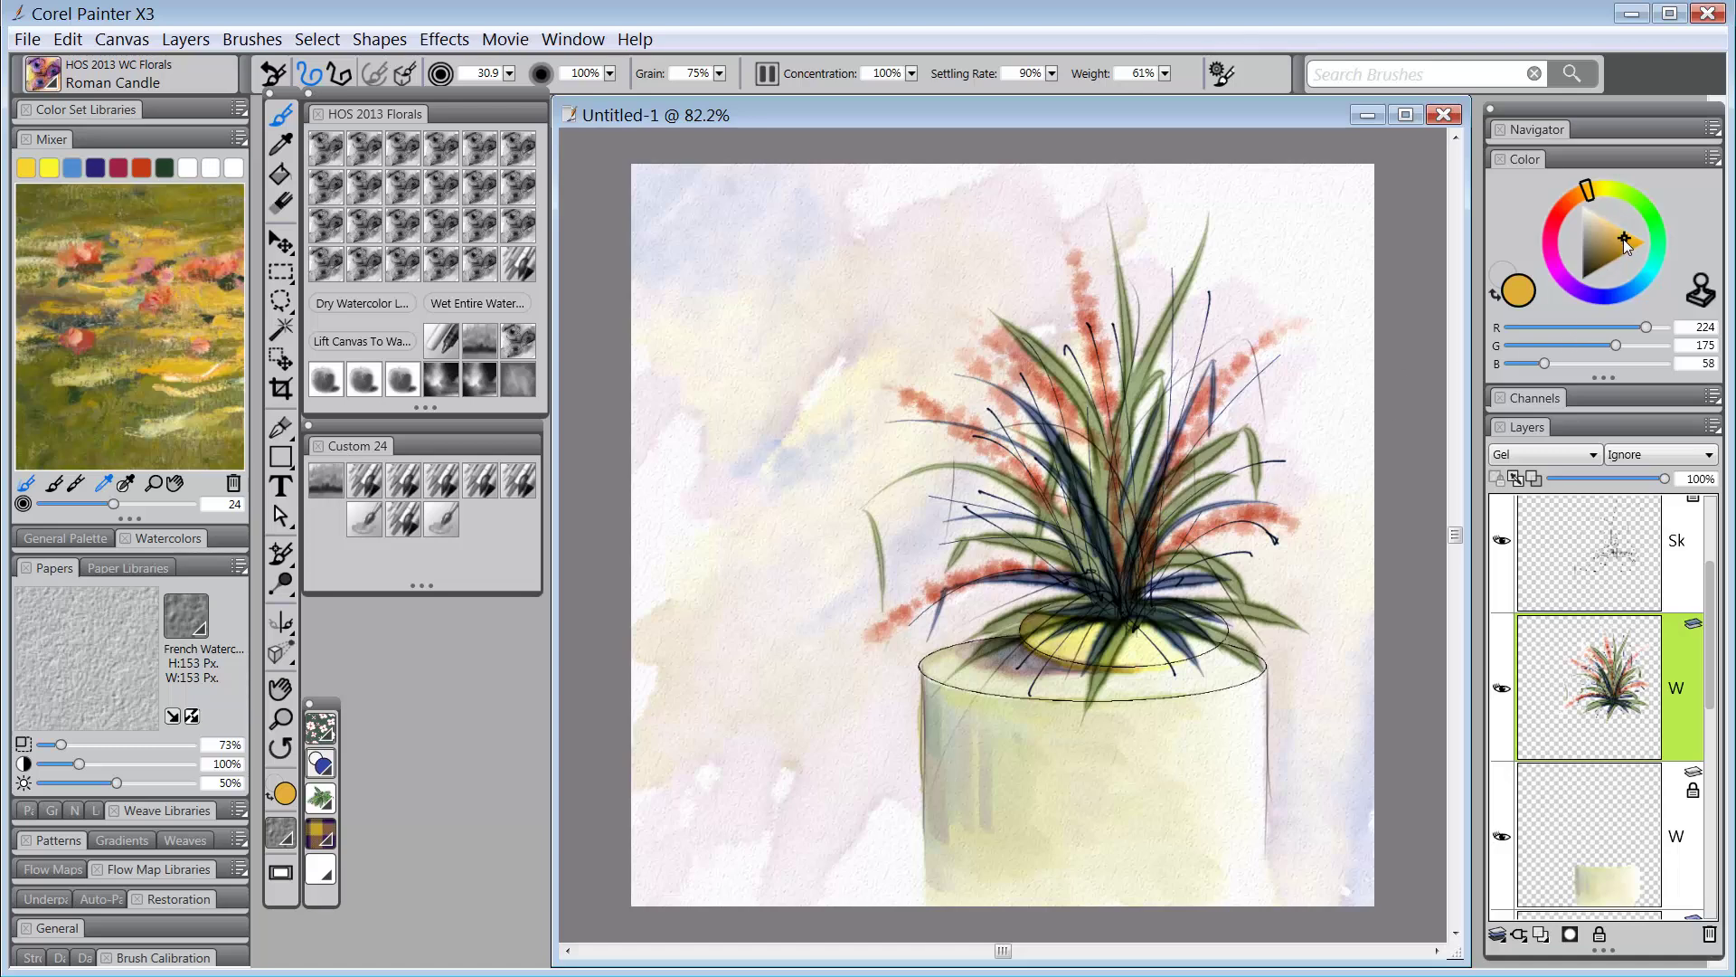
{"action": "left_click_drag", "start_coordinate": [1625, 245], "coordinate": [1618, 253]}
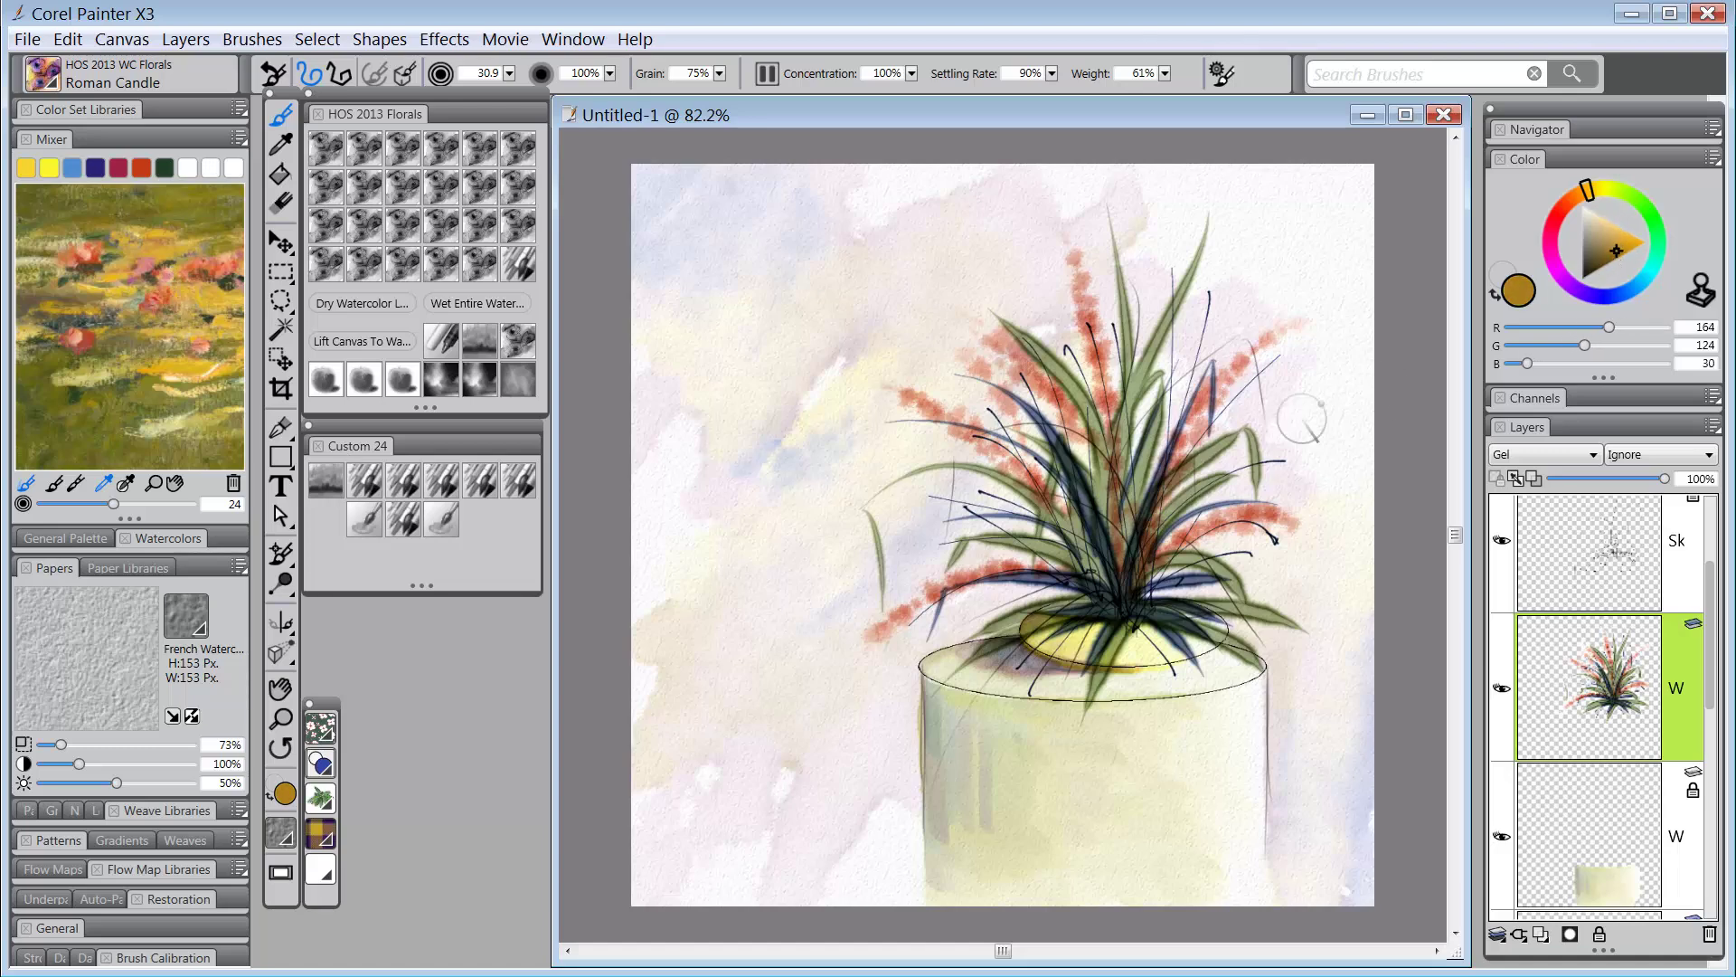
{"action": "left_click_drag", "start_coordinate": [1185, 452], "coordinate": [1226, 389]}
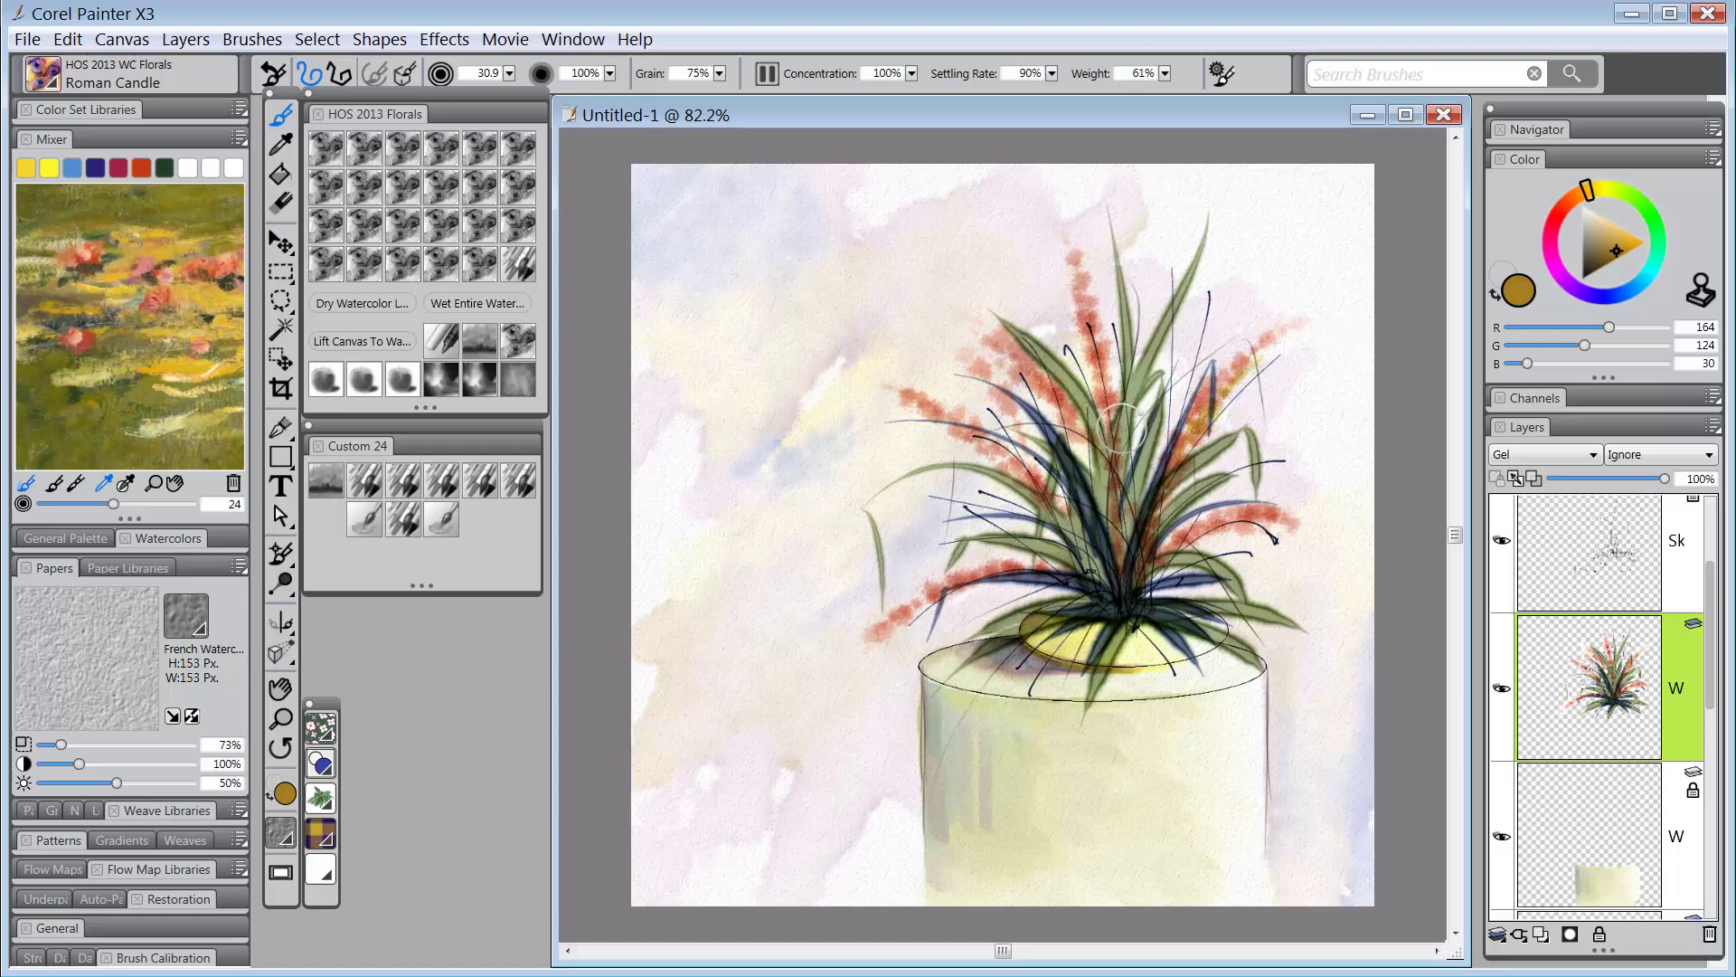
{"action": "left_click_drag", "start_coordinate": [1114, 389], "coordinate": [1103, 316]}
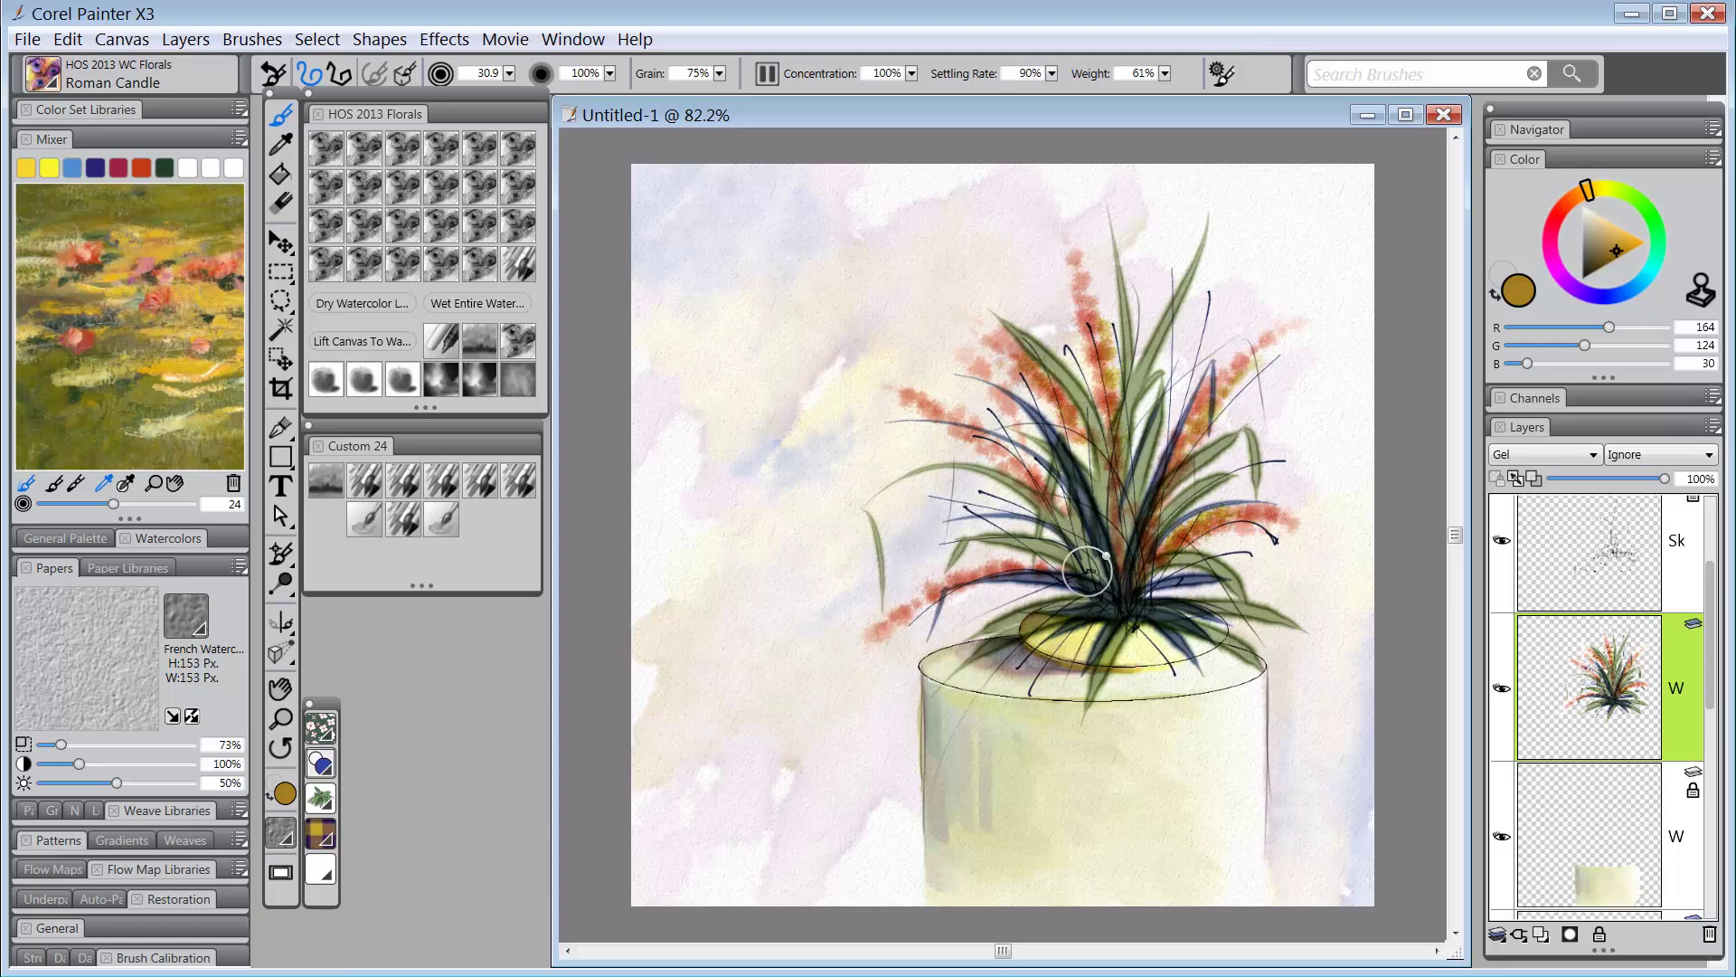
{"action": "left_click_drag", "start_coordinate": [1085, 572], "coordinate": [995, 567]}
{"action": "left_click_drag", "start_coordinate": [1018, 430], "coordinate": [932, 398]}
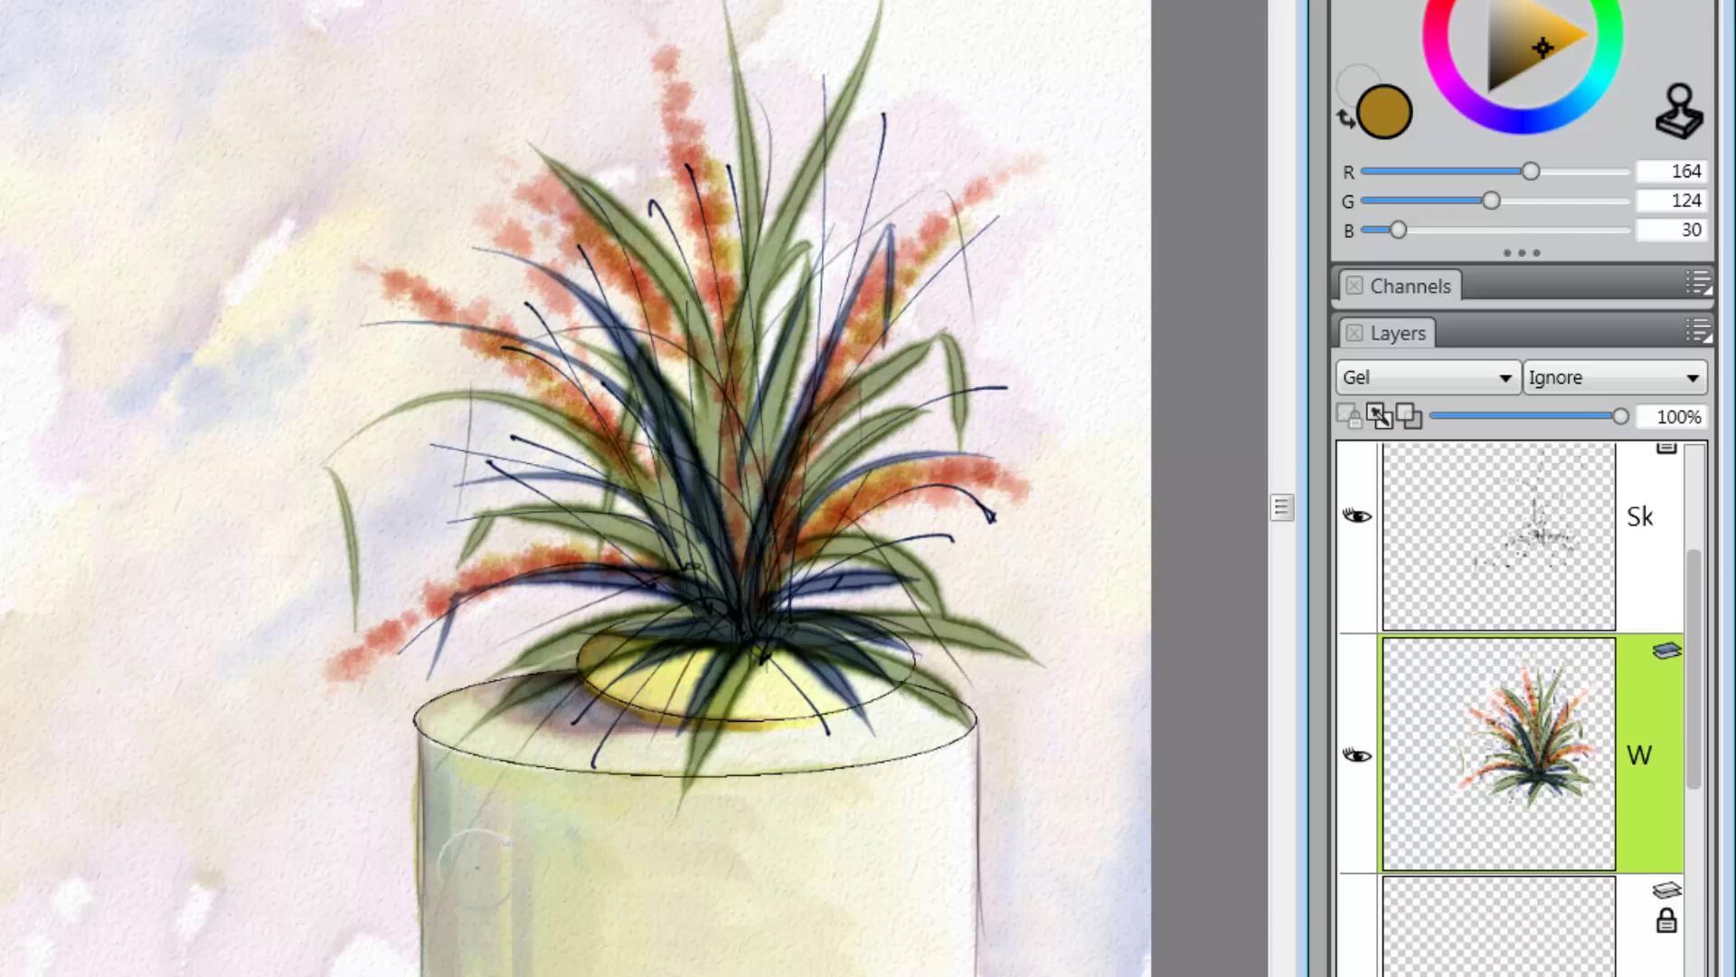
{"action": "left_click_drag", "start_coordinate": [601, 376], "coordinate": [470, 204]}
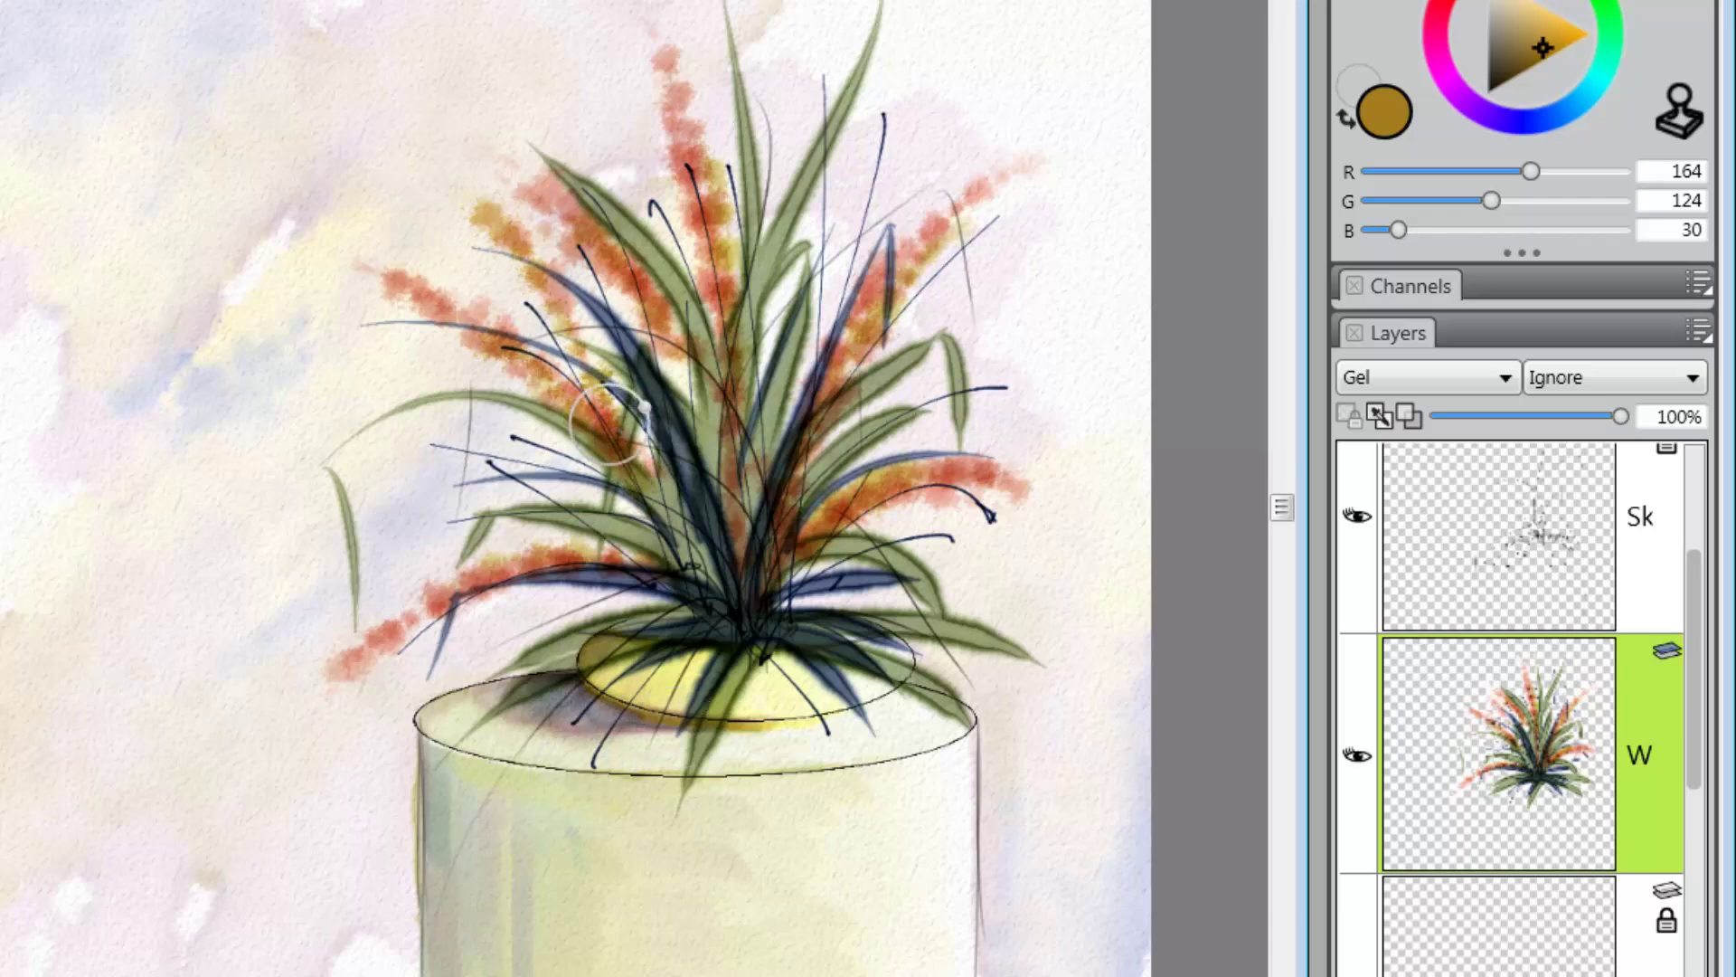